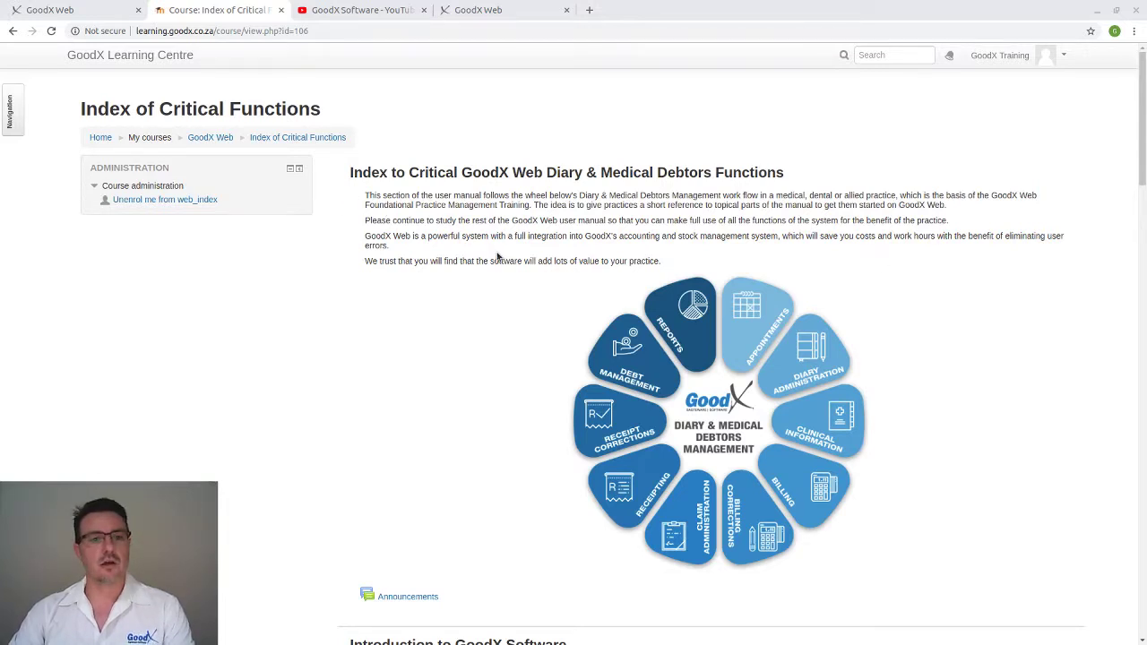
Find the Receipting section in the Index of Critical Functions and open the Receipt Screen Explanation page
{"action": "scroll", "coordinate": [501, 251], "scroll_direction": "down", "scroll_amount": 3}
{"action": "scroll", "coordinate": [509, 242], "scroll_direction": "down", "scroll_amount": 5}
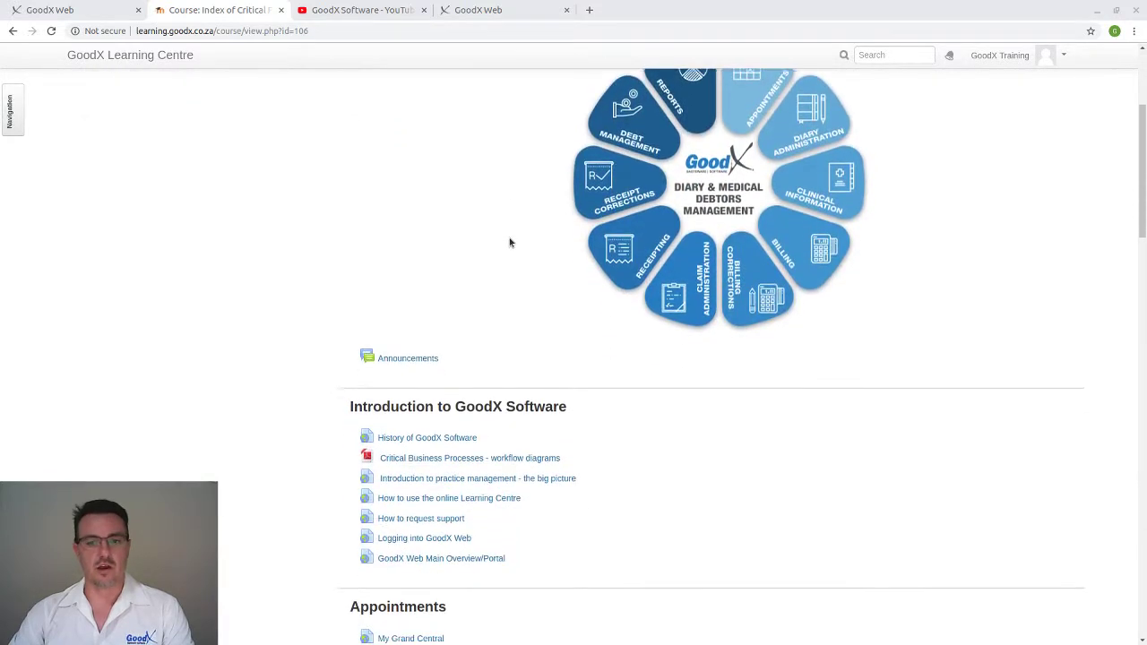
{"action": "scroll", "coordinate": [506, 242], "scroll_direction": "down", "scroll_amount": 10}
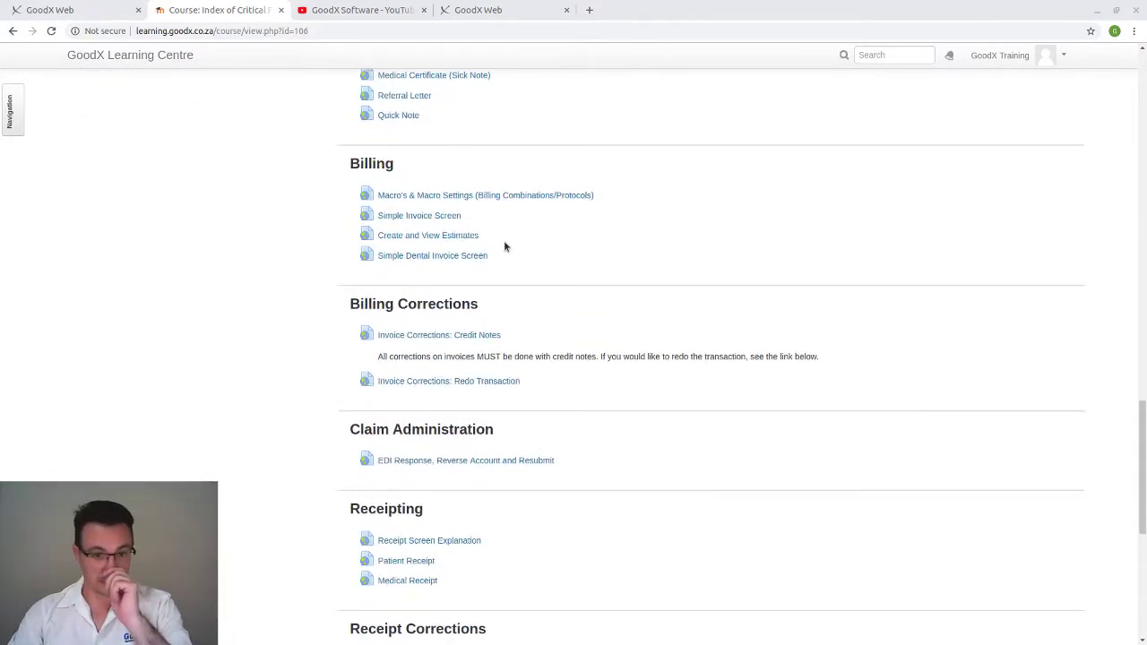
{"action": "scroll", "coordinate": [502, 249], "scroll_direction": "down", "scroll_amount": 3}
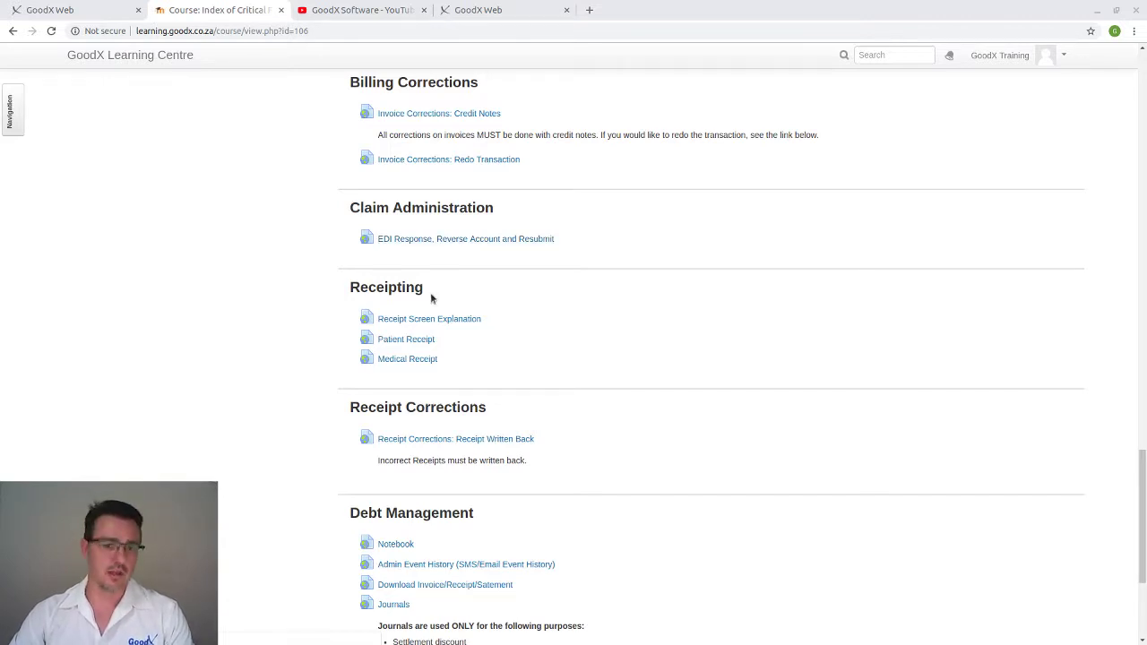
{"action": "scroll", "coordinate": [430, 292], "scroll_direction": "down", "scroll_amount": 3}
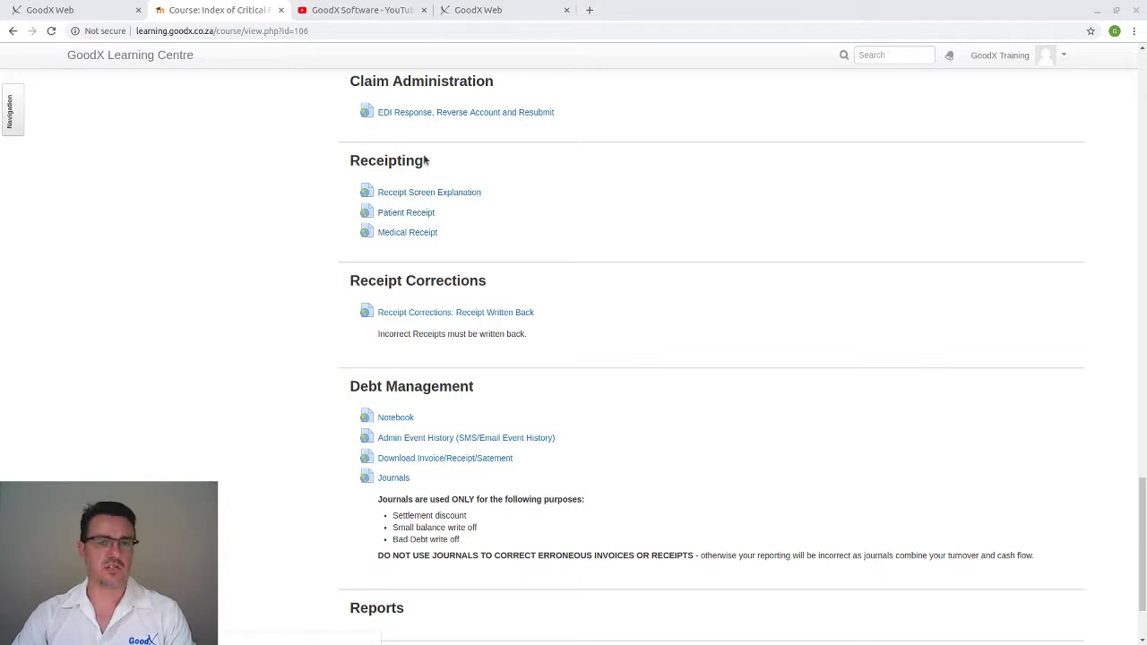
{"action": "left_click", "coordinate": [408, 190]}
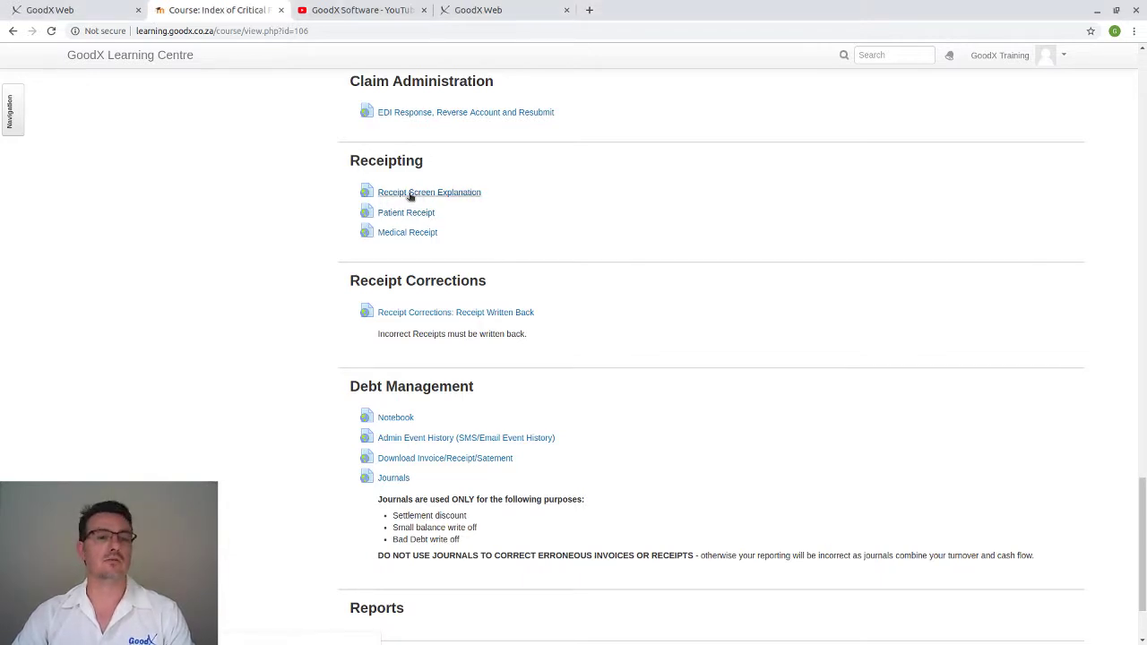
Skim the Receipt Screen Explanation manual page and close its window
{"action": "scroll", "coordinate": [403, 202], "scroll_direction": "down", "scroll_amount": 1}
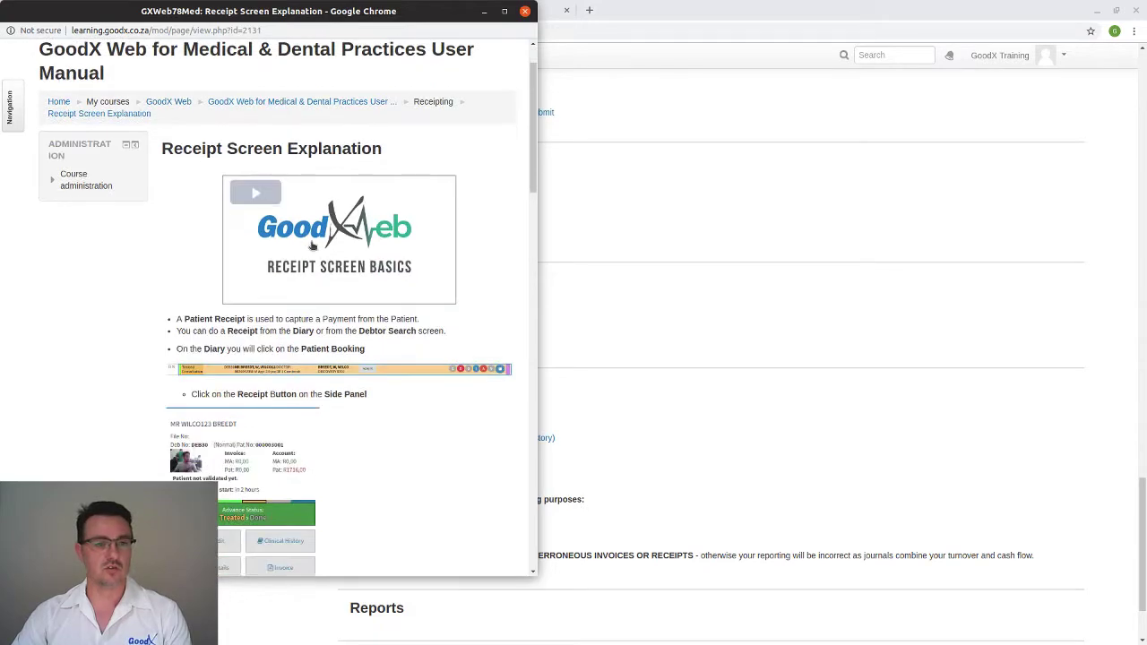
{"action": "scroll", "coordinate": [322, 258], "scroll_direction": "down", "scroll_amount": 8}
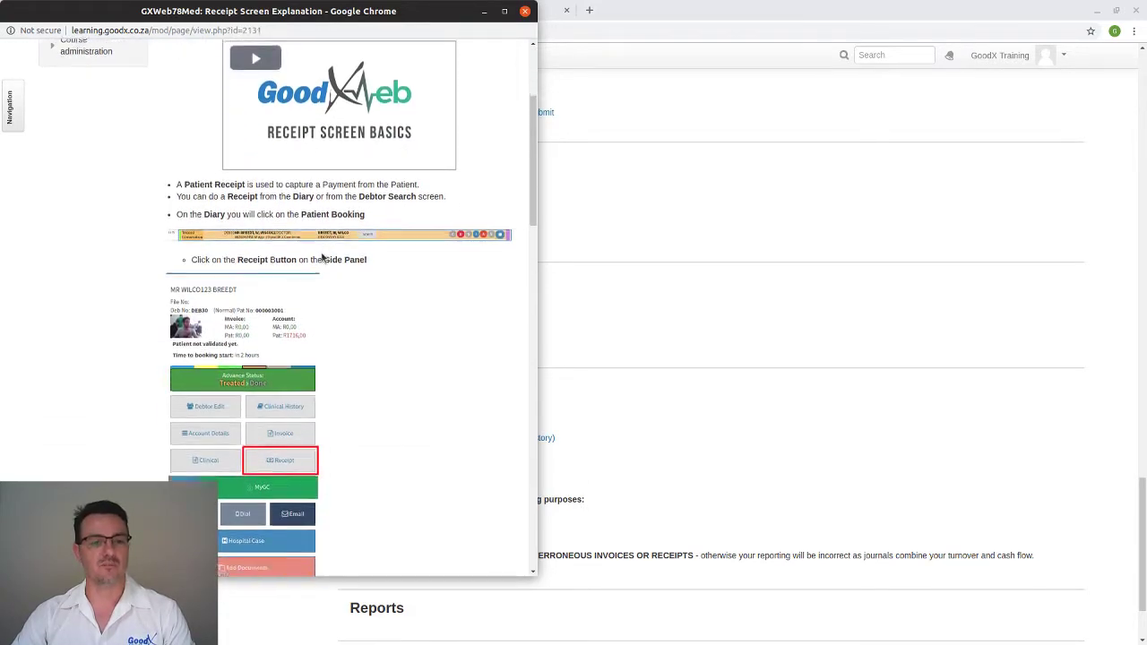
{"action": "scroll", "coordinate": [322, 260], "scroll_direction": "down", "scroll_amount": 8}
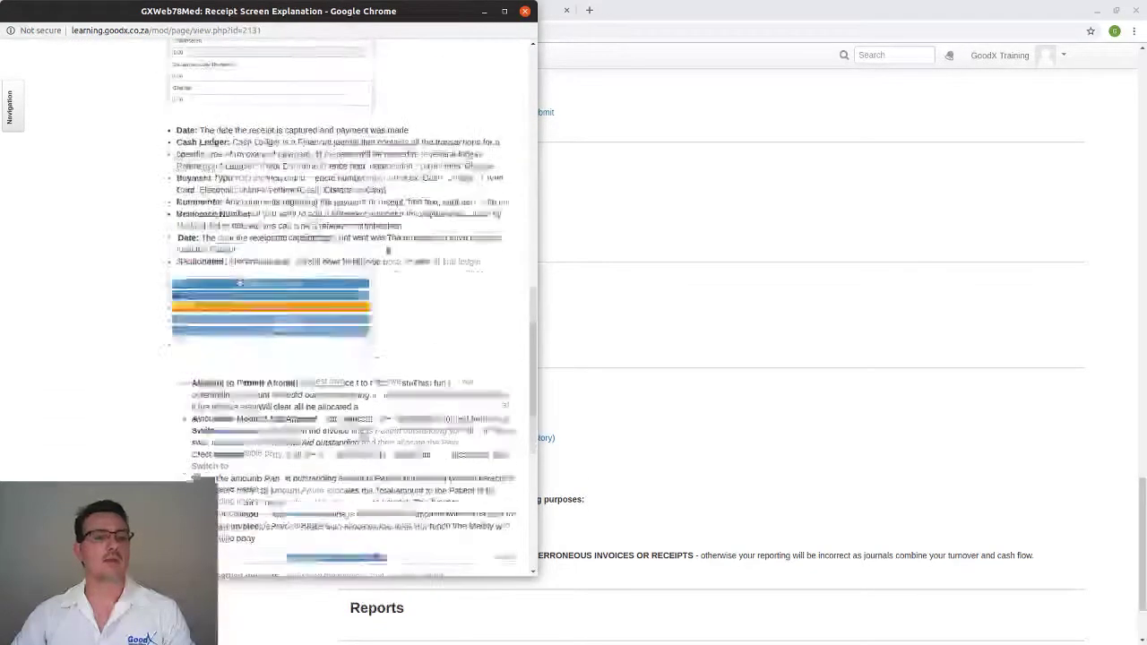
{"action": "scroll", "coordinate": [448, 118], "scroll_direction": "up", "scroll_amount": 10}
{"action": "scroll", "coordinate": [496, 87], "scroll_direction": "up", "scroll_amount": 5}
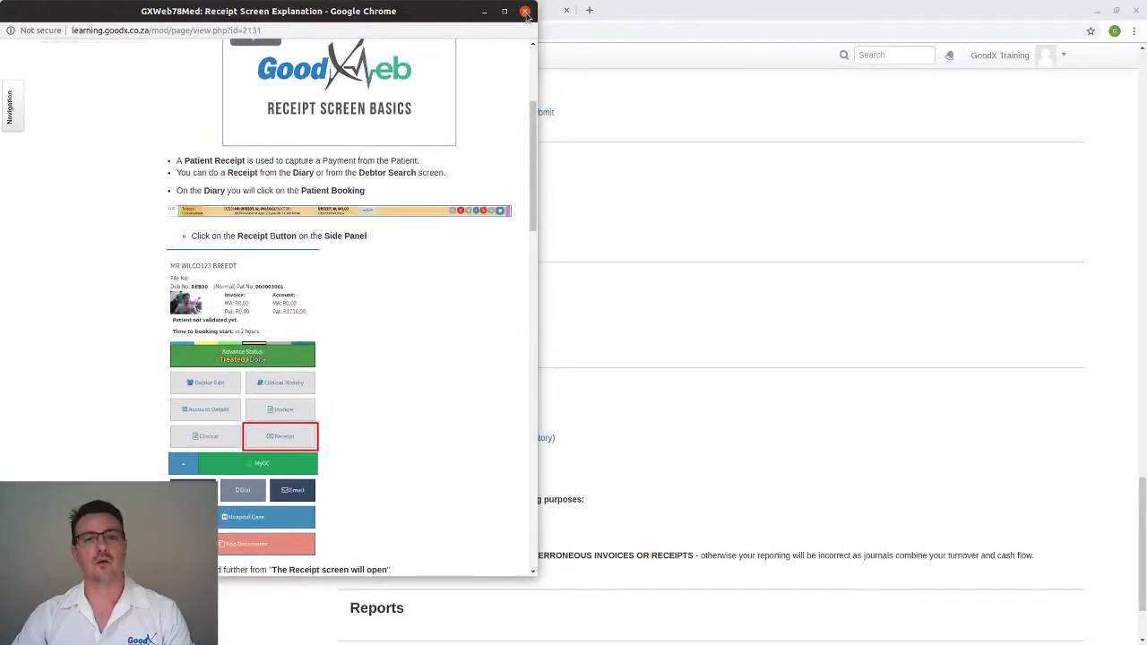
{"action": "left_click", "coordinate": [525, 11]}
Switch to the GoodX Web diary and examine the invoice and account balances of the last two bookings
{"action": "left_click", "coordinate": [94, 11]}
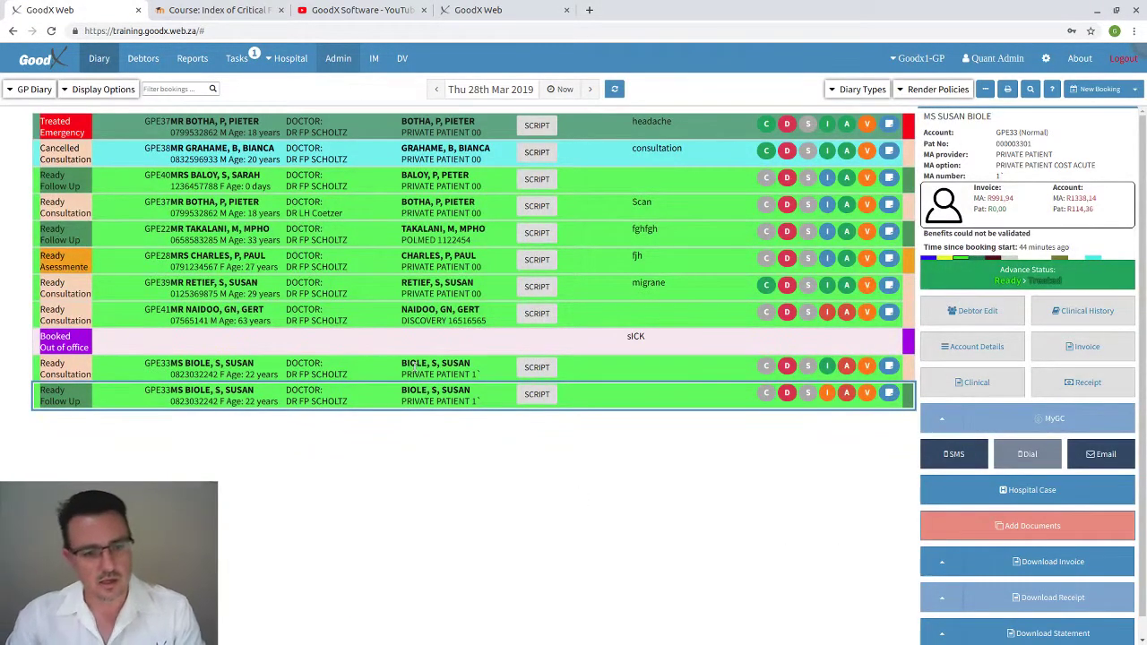
{"action": "left_click", "coordinate": [414, 365]}
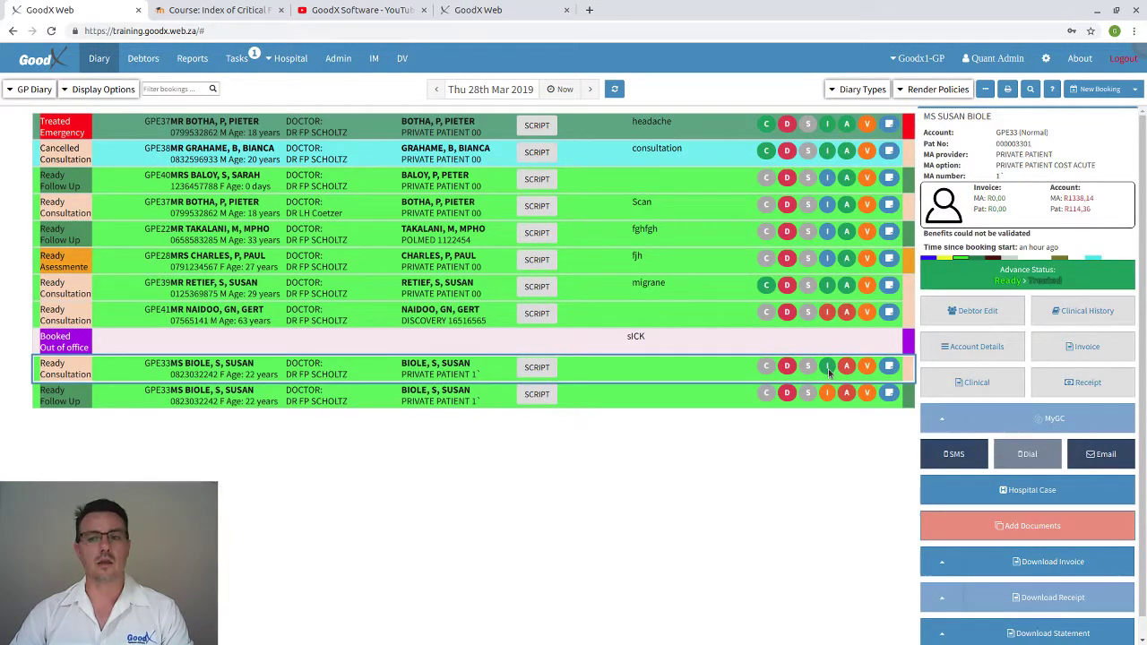
{"action": "mouse_move", "coordinate": [847, 369]}
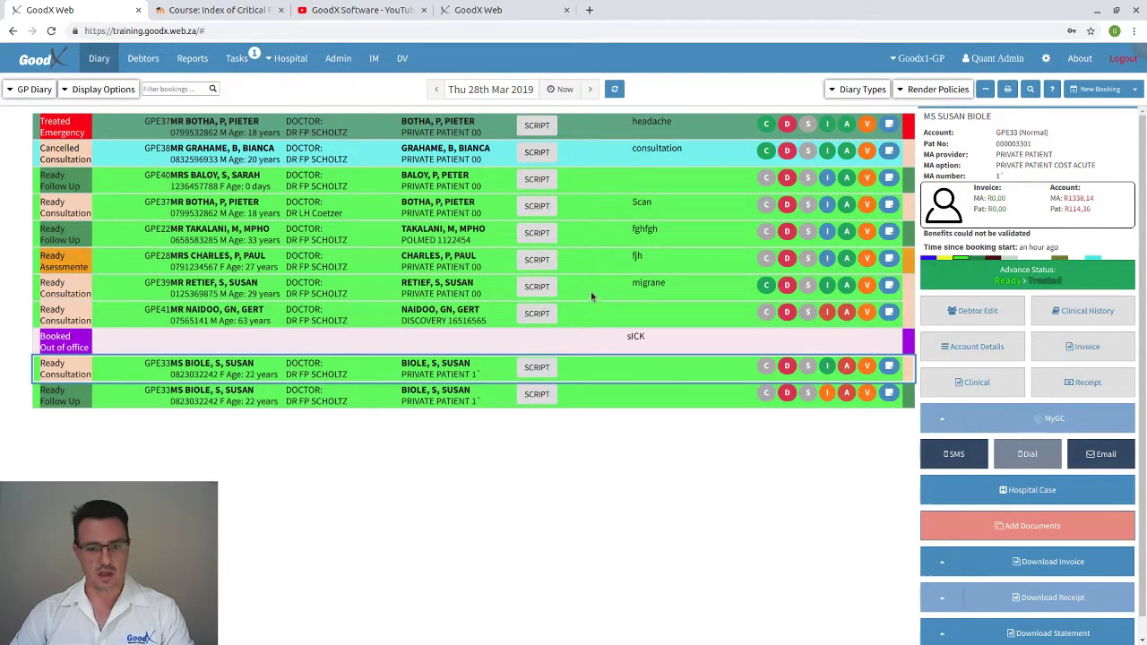
{"action": "left_click", "coordinate": [596, 393]}
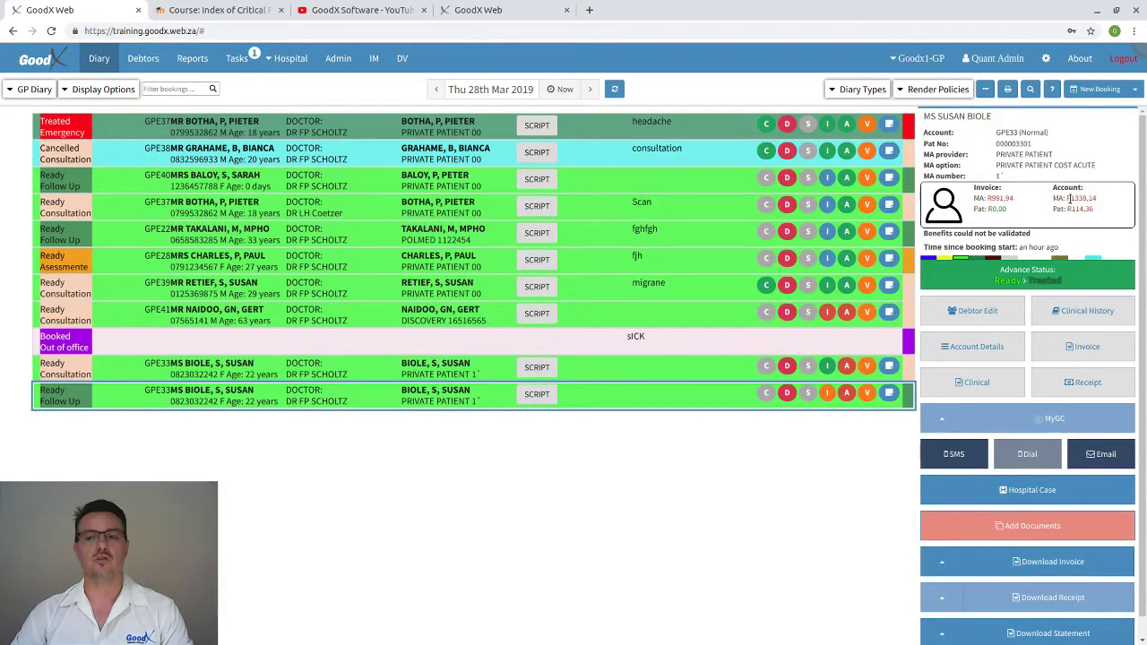
{"action": "mouse_move", "coordinate": [1068, 198]}
{"action": "left_mouse_down"}
{"action": "mouse_move", "coordinate": [1095, 199]}
{"action": "mouse_move", "coordinate": [1066, 209]}
{"action": "left_mouse_up"}
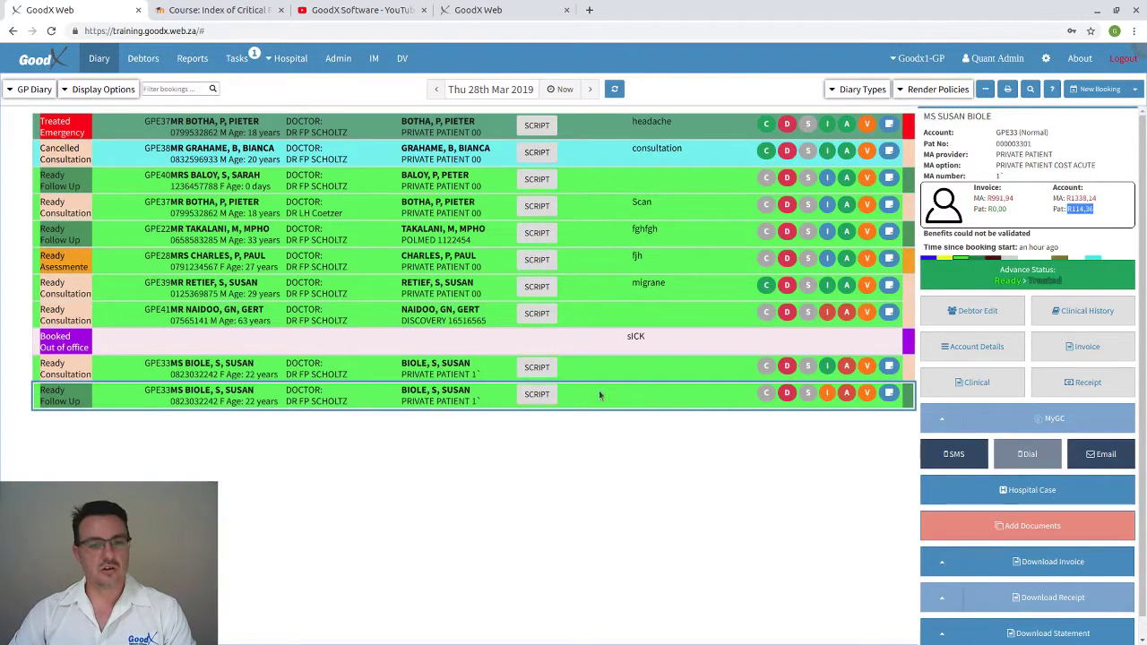
Select the Discovery patient's consultation booking and check the patient amount outstanding on its invoice
{"action": "left_click", "coordinate": [488, 320]}
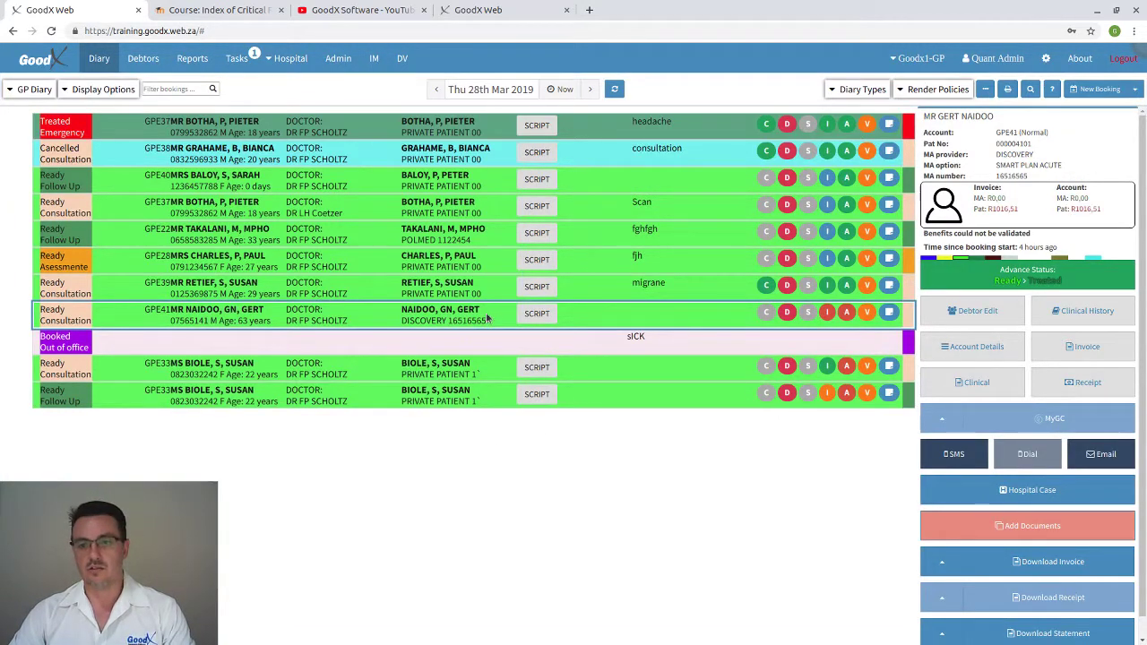
{"action": "mouse_move", "coordinate": [815, 271]}
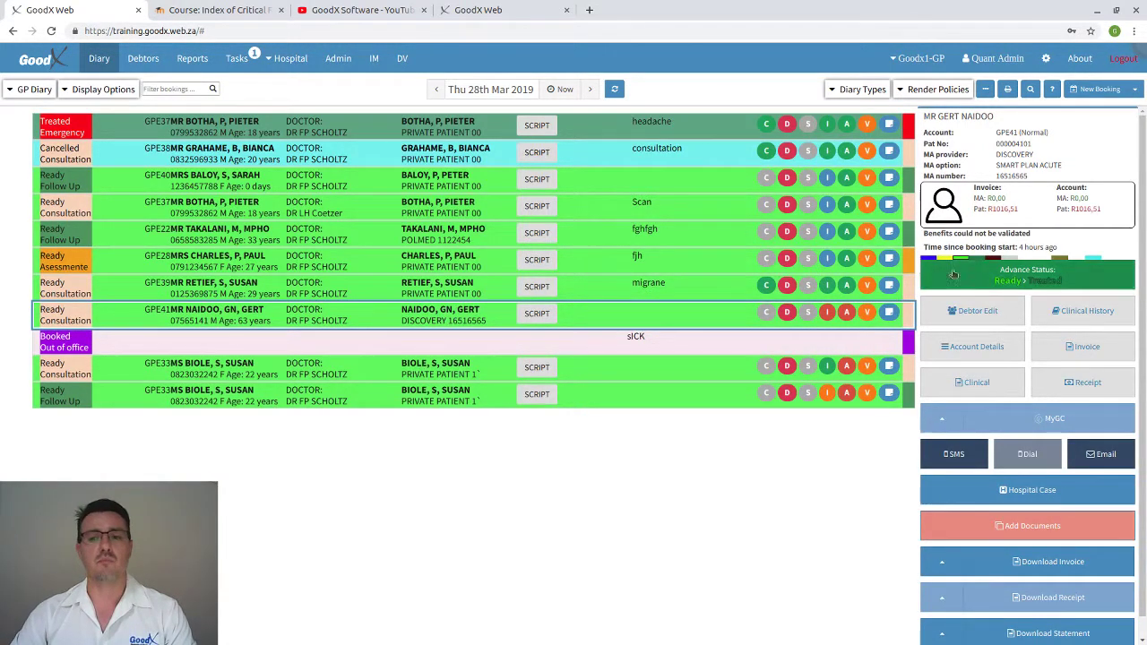
{"action": "mouse_move", "coordinate": [828, 314]}
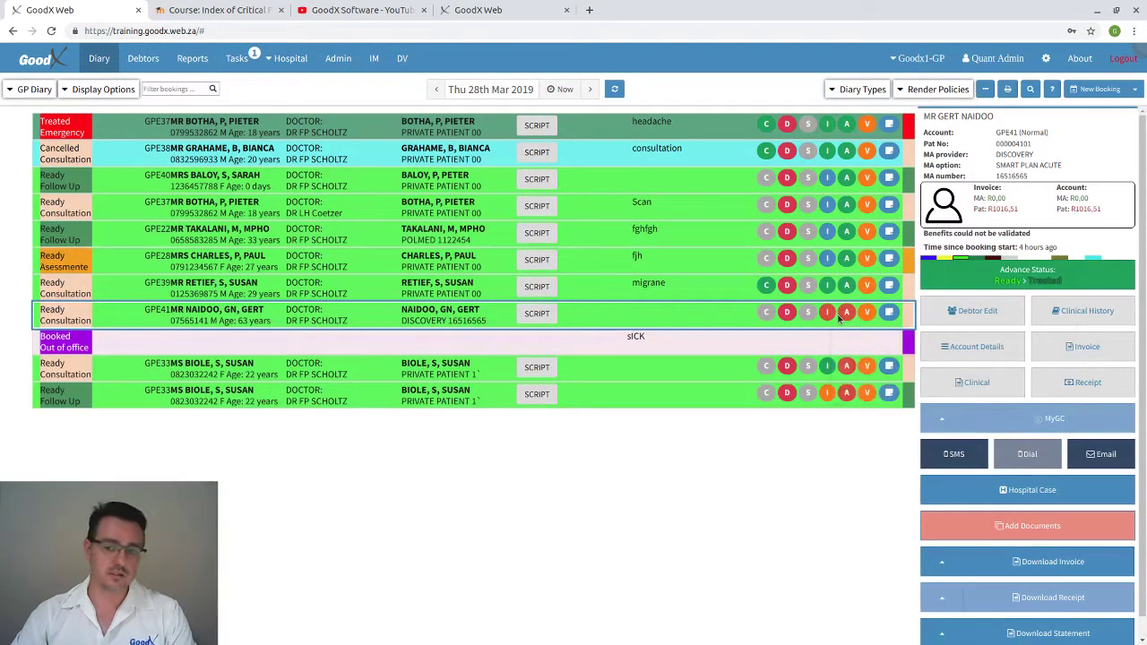
{"action": "left_click_drag", "start_coordinate": [975, 210], "coordinate": [1028, 216]}
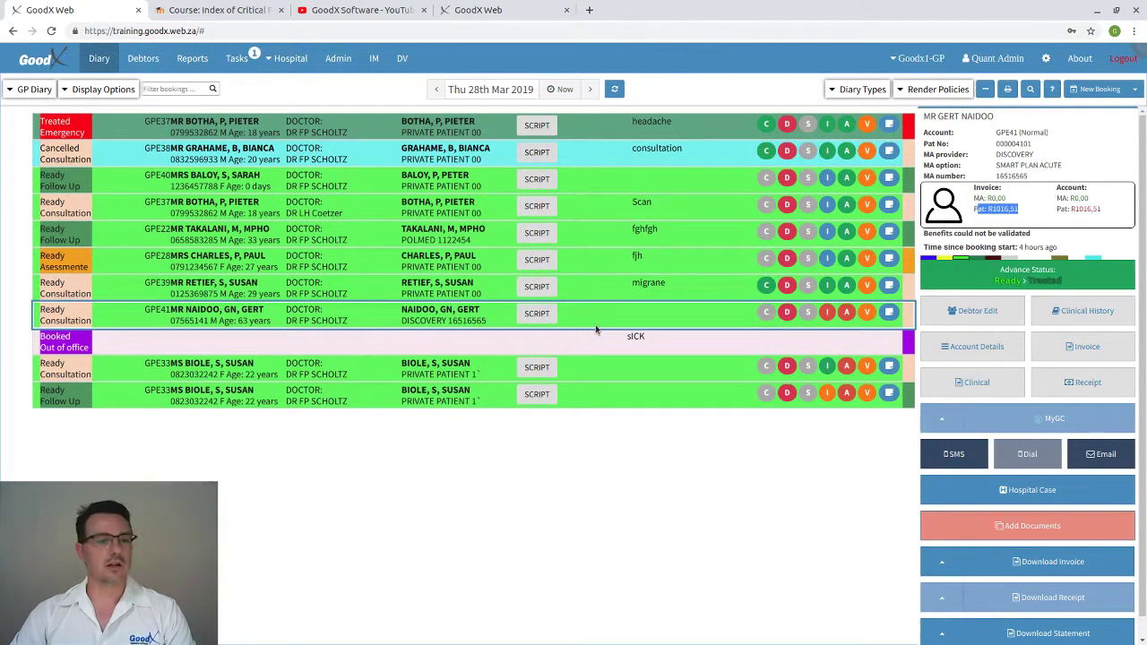
{"action": "left_click", "coordinate": [992, 208]}
{"action": "double_click", "coordinate": [992, 208]}
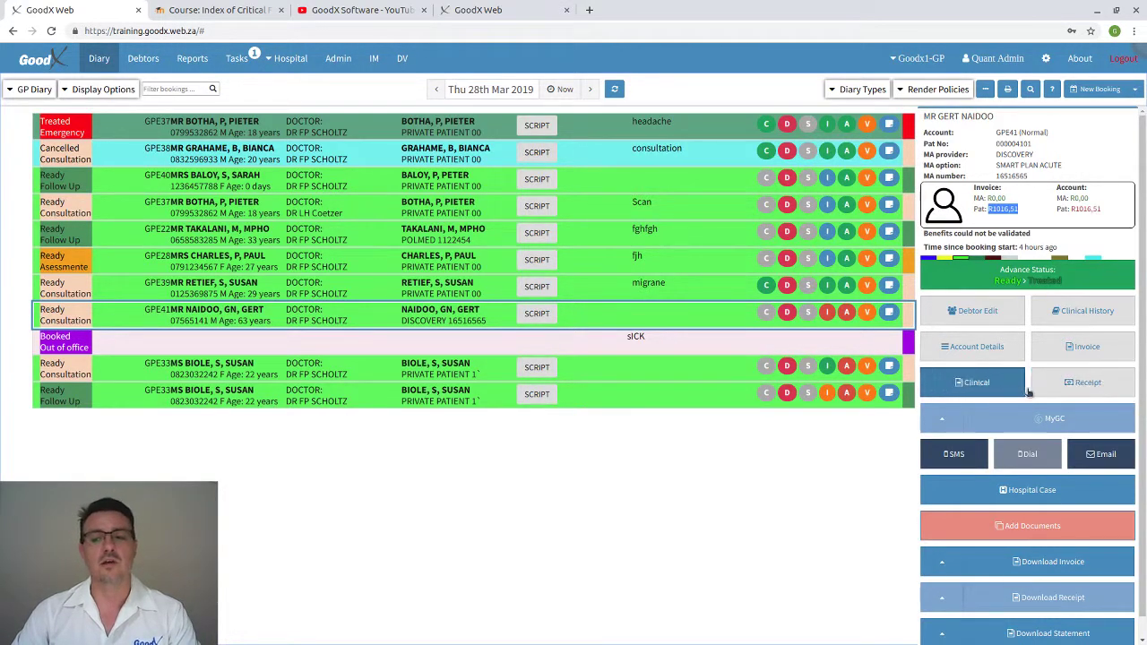
Open the receipt capture screen for the selected booking and check the receipt date
{"action": "left_click", "coordinate": [1071, 384]}
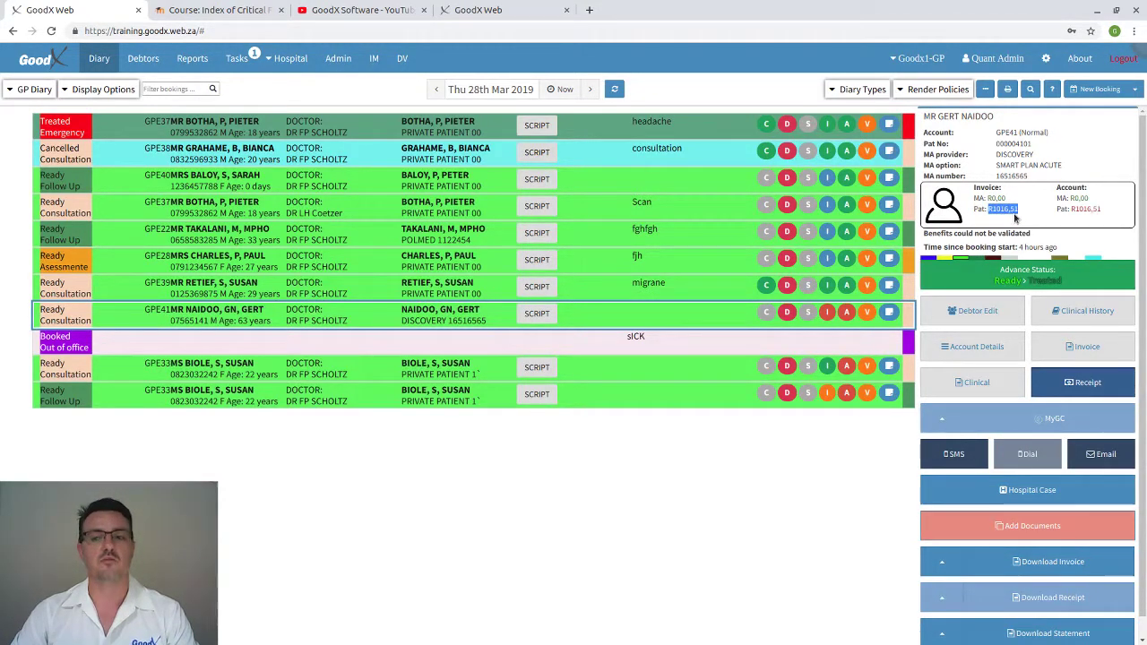
{"action": "left_click", "coordinate": [1049, 386]}
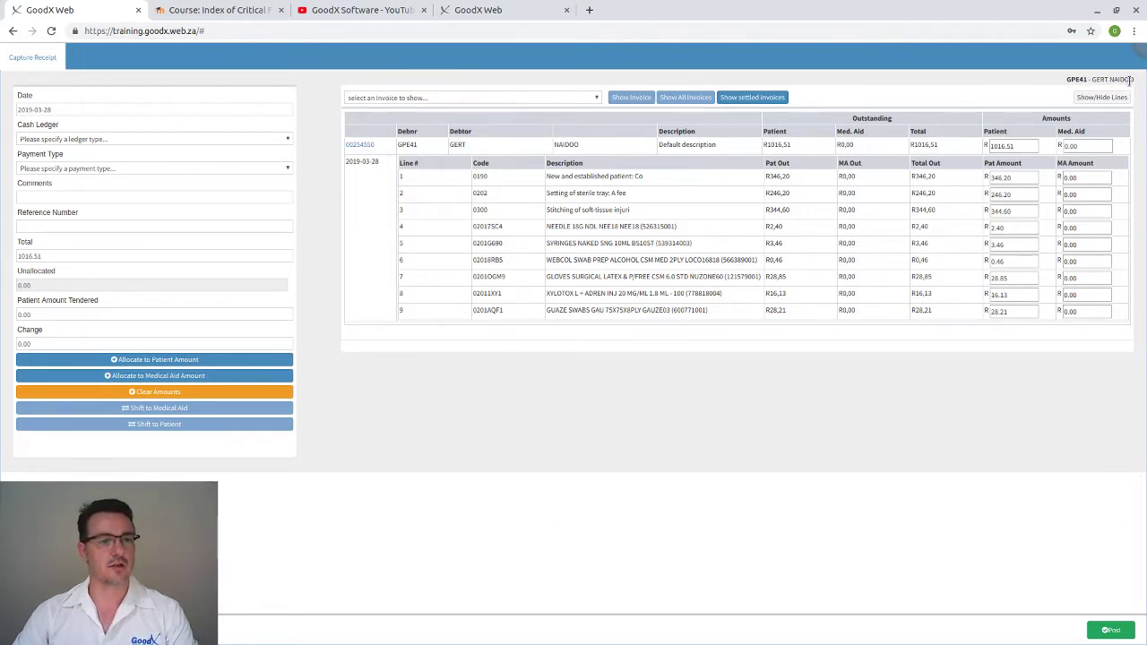
{"action": "left_click", "coordinate": [60, 109]}
{"action": "left_click", "coordinate": [154, 94]}
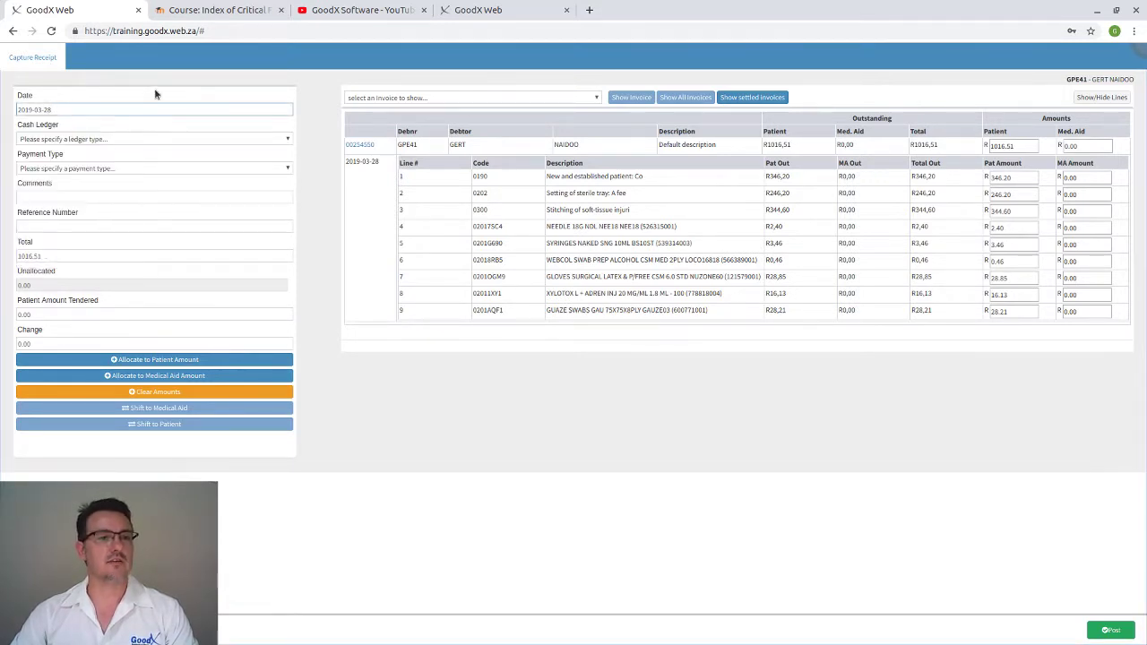
Set both the receipt's cash ledger and its payment type to CASH
{"action": "left_click", "coordinate": [66, 140]}
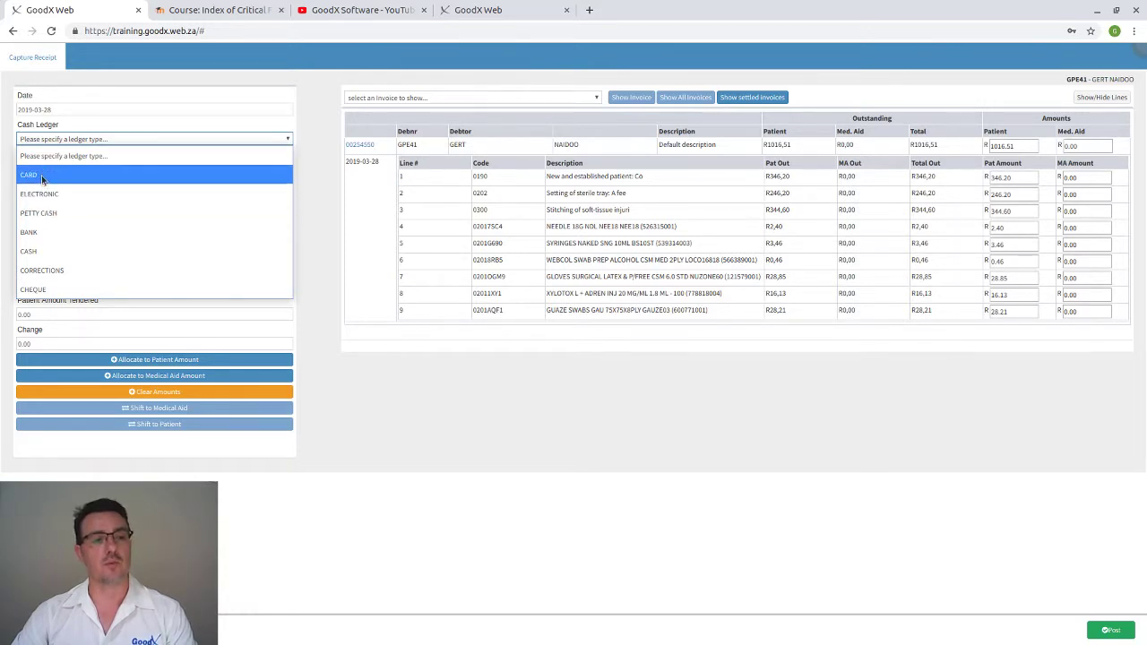
{"action": "left_click", "coordinate": [51, 251]}
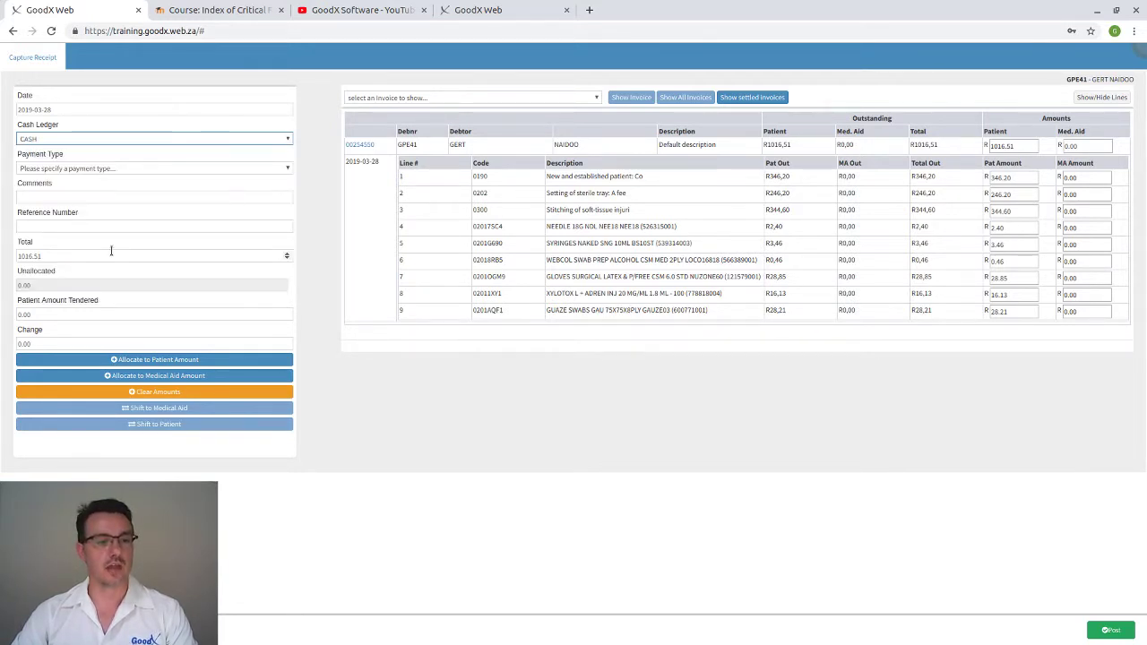
{"action": "left_click", "coordinate": [57, 170]}
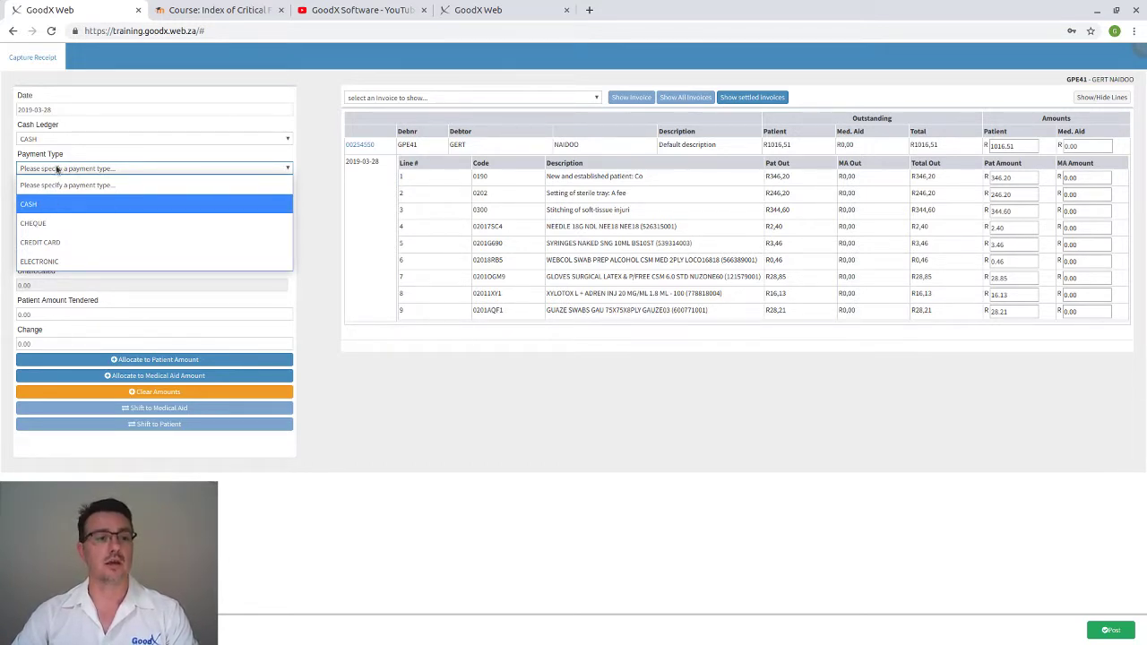
{"action": "left_click", "coordinate": [59, 136]}
{"action": "left_click", "coordinate": [59, 141]}
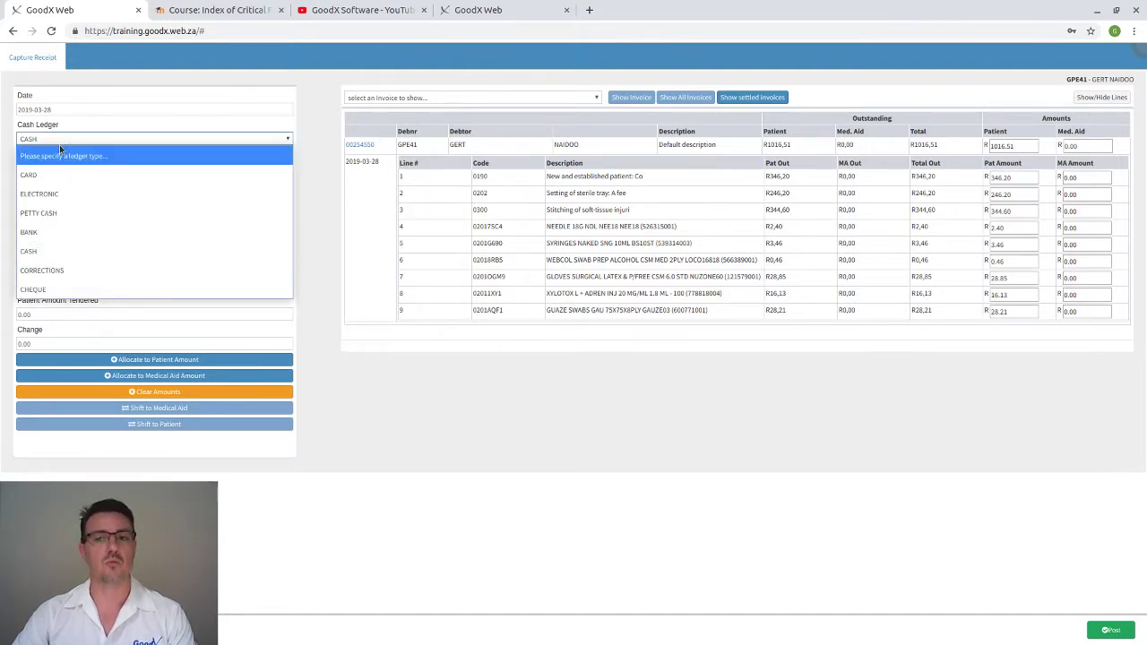
{"action": "left_click", "coordinate": [61, 141]}
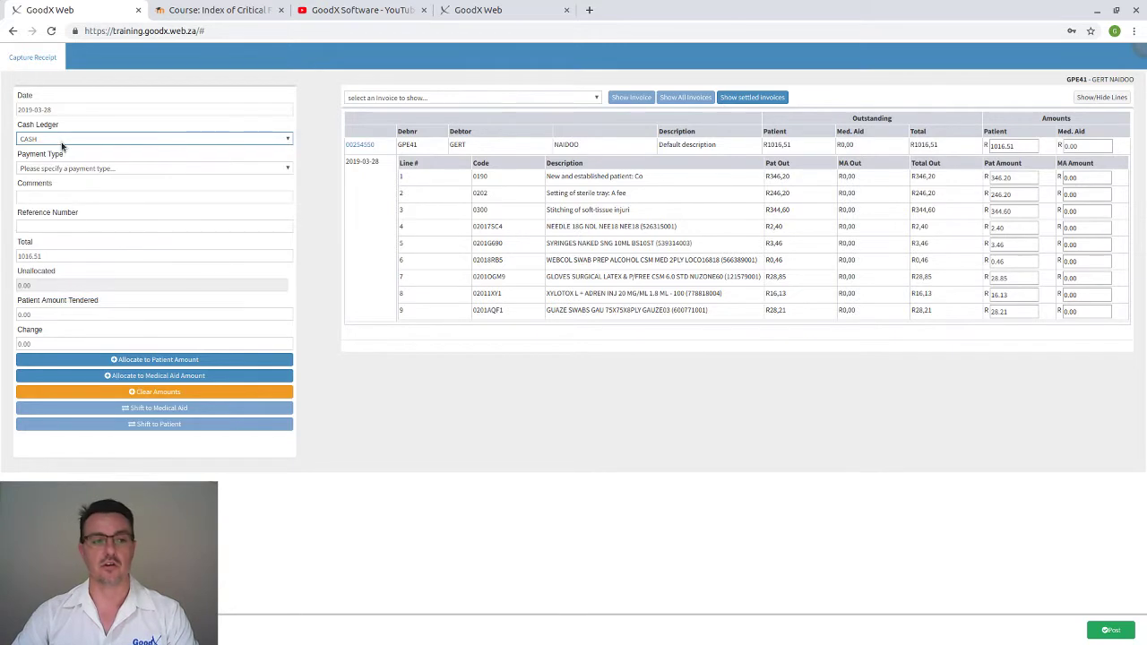
{"action": "left_click", "coordinate": [61, 168]}
{"action": "left_click", "coordinate": [44, 199]}
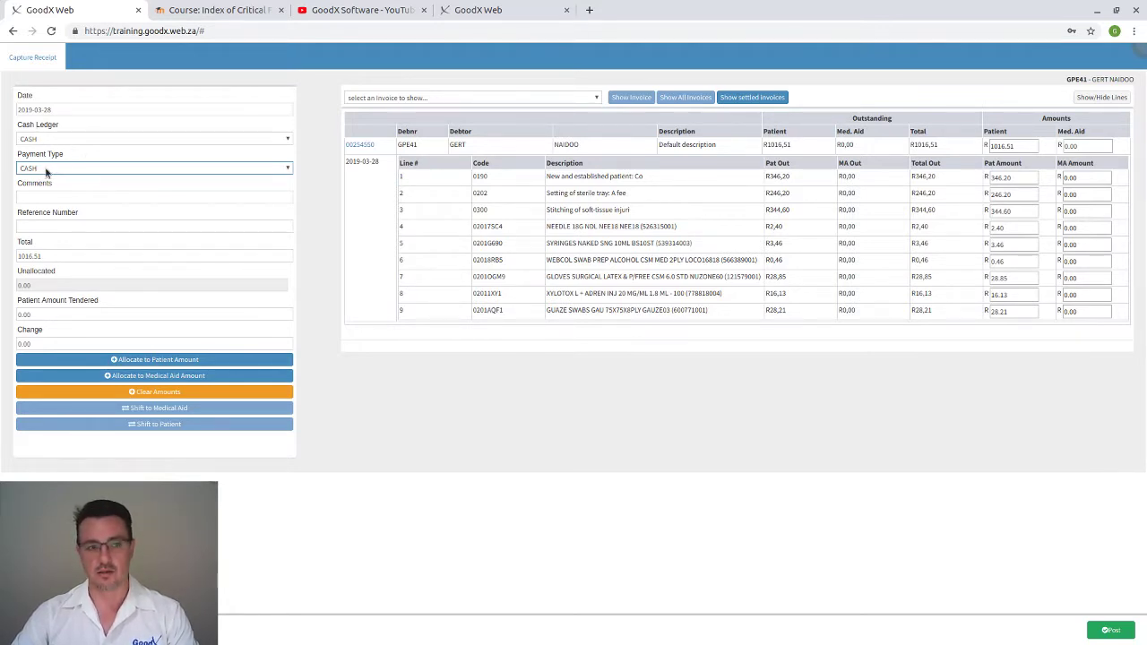
Review the receipt's Comments and Reference Number fields without filling them in
{"action": "left_click", "coordinate": [48, 196]}
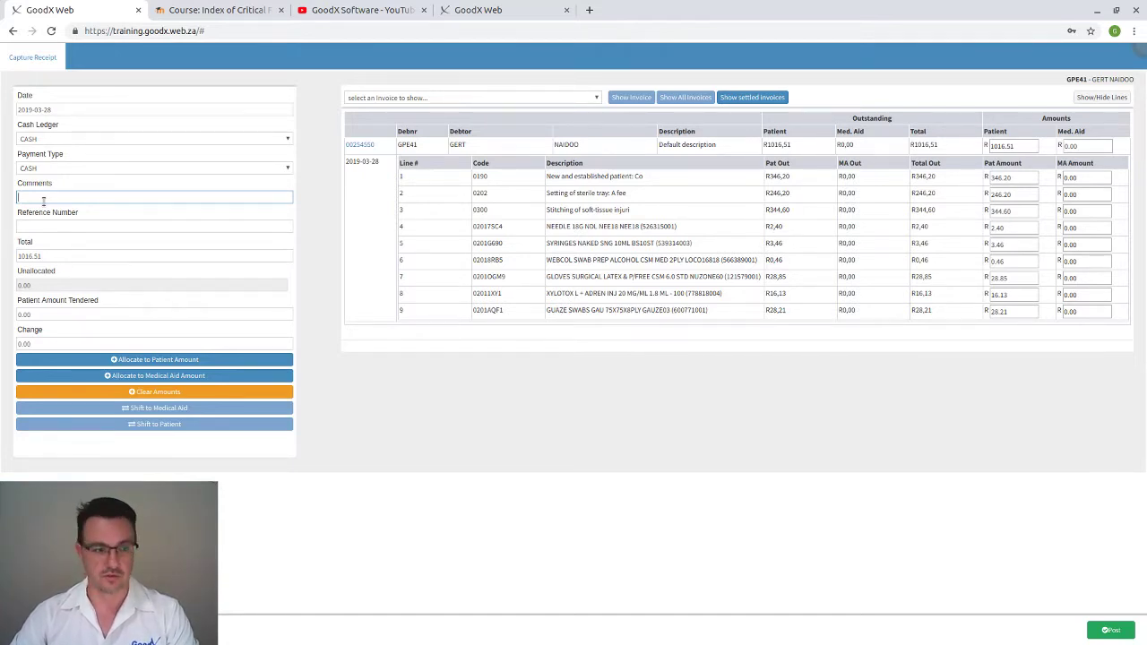
{"action": "left_click", "coordinate": [36, 226]}
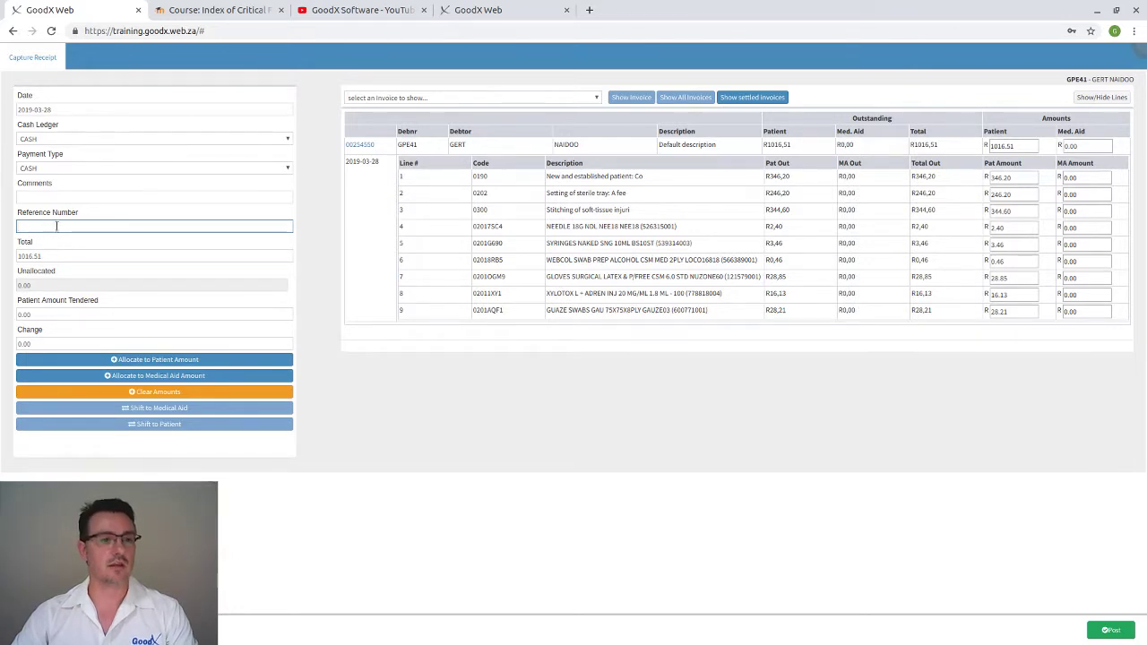
{"action": "left_click", "coordinate": [50, 199]}
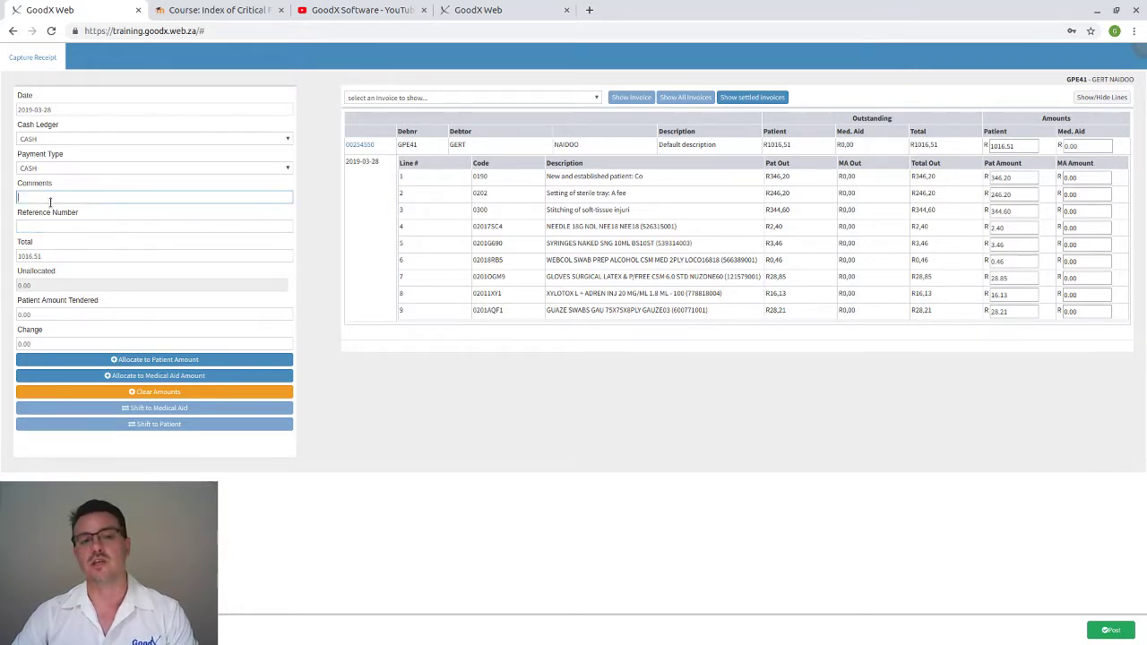
Compare the receipt's Total with the patient amount allocated to the invoice, and highlight the Total value
{"action": "double_click", "coordinate": [46, 255]}
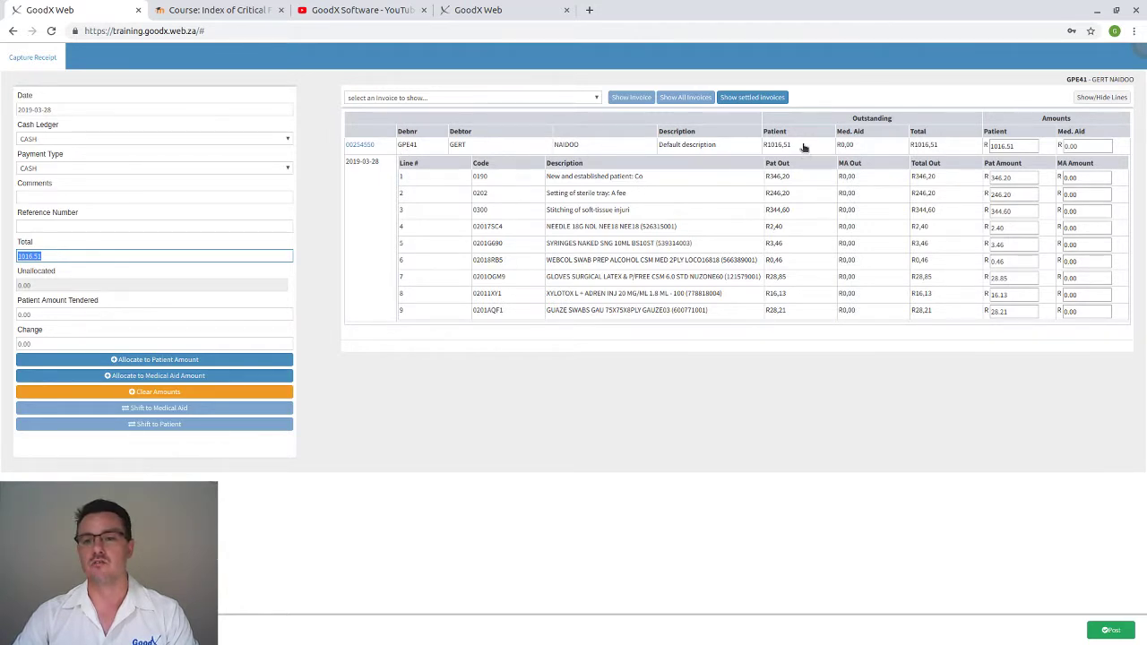
{"action": "left_click_drag", "start_coordinate": [1030, 145], "coordinate": [985, 147]}
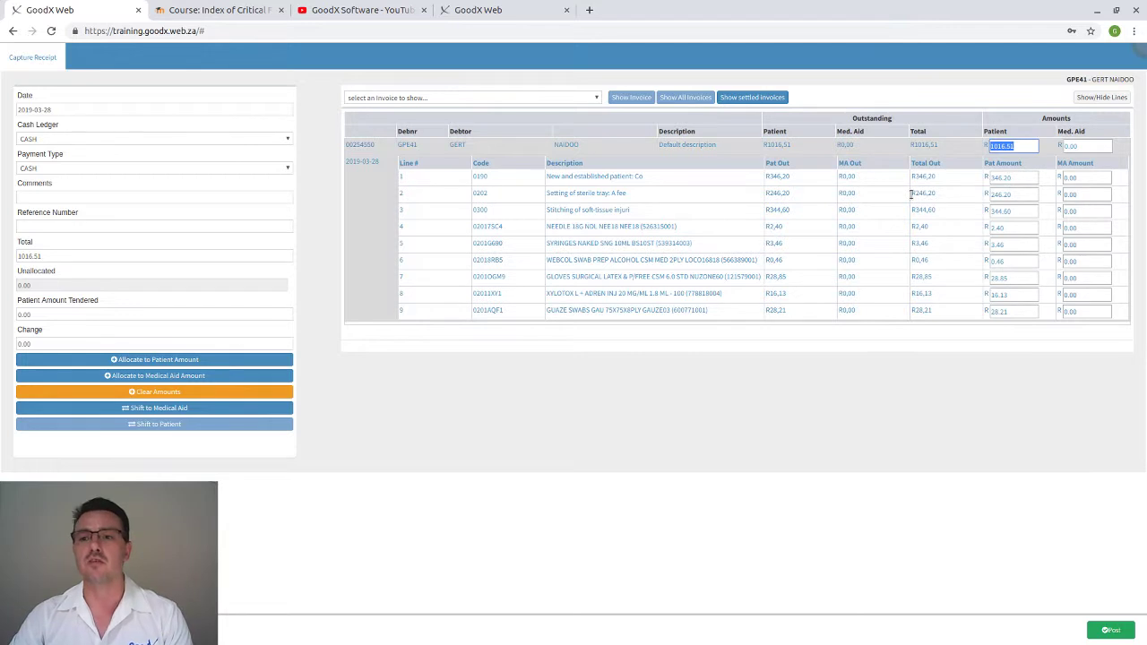
{"action": "left_click", "coordinate": [54, 257]}
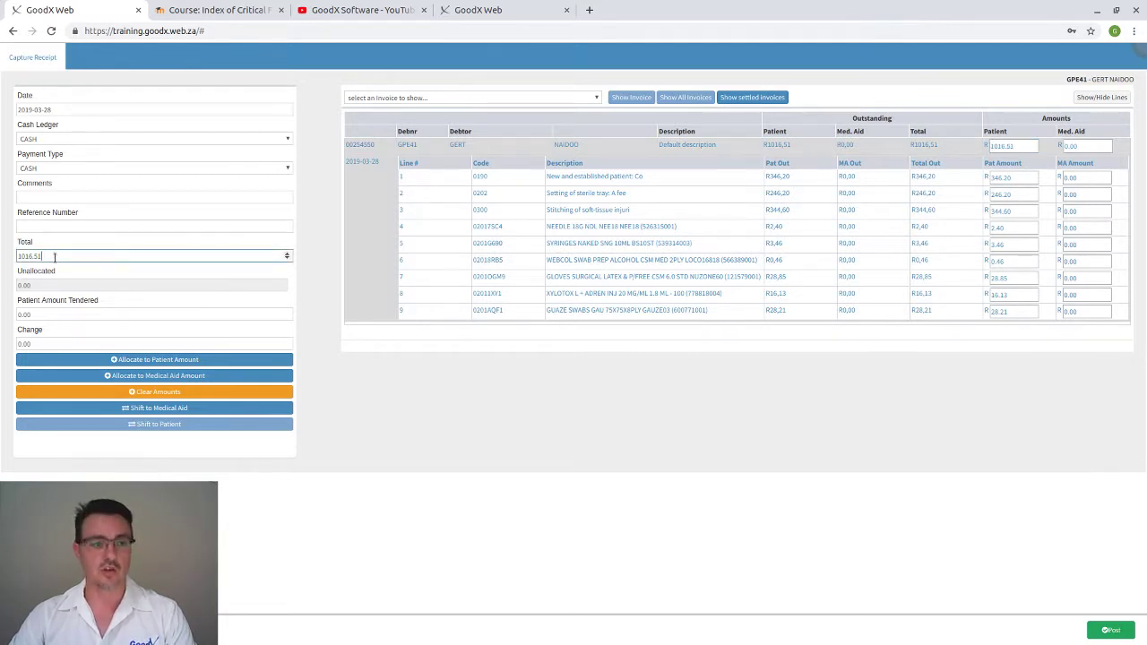
{"action": "left_click_drag", "start_coordinate": [55, 257], "coordinate": [16, 256]}
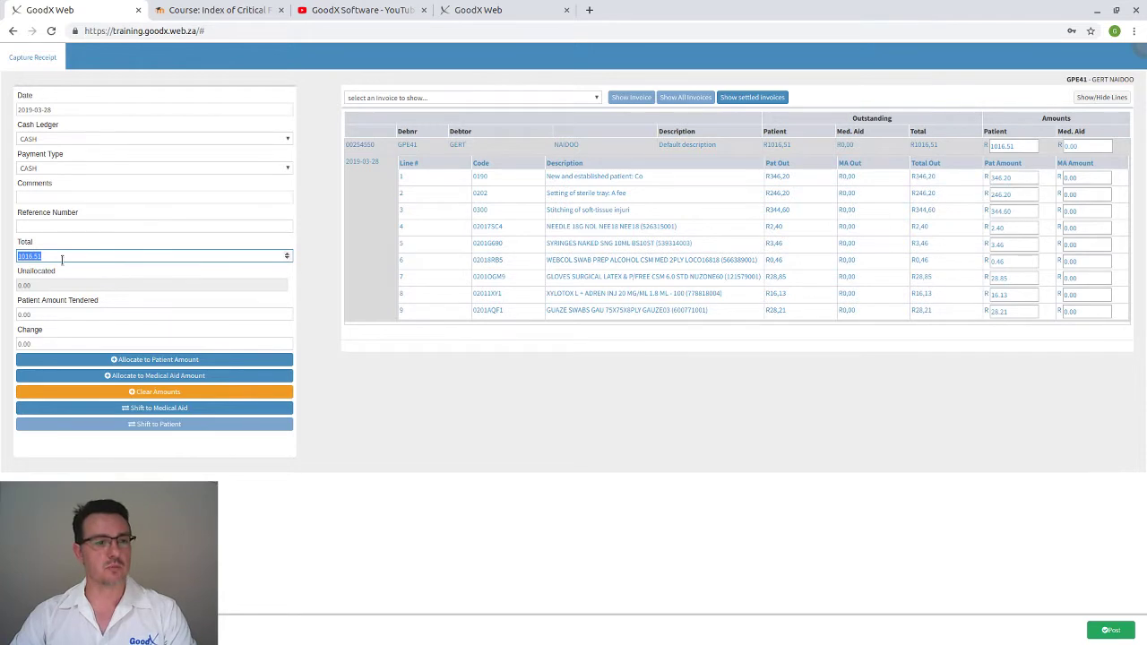
Set the receipt's patient amount tendered to 1100 and check the change due
{"action": "left_click", "coordinate": [59, 313]}
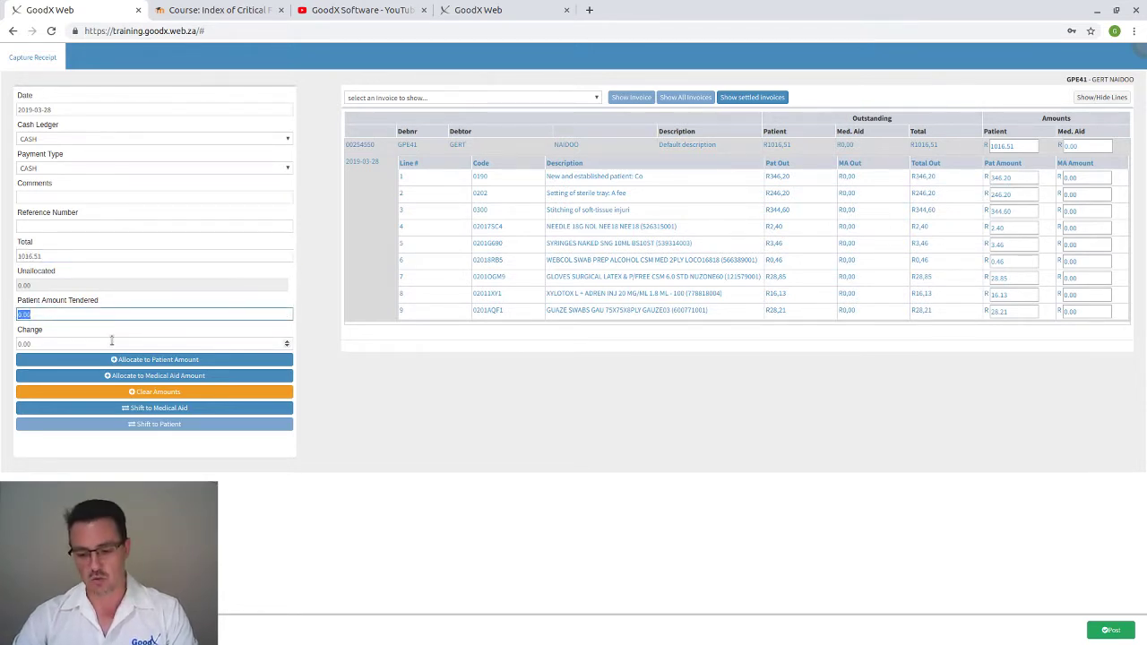
{"action": "type", "text": "11"}
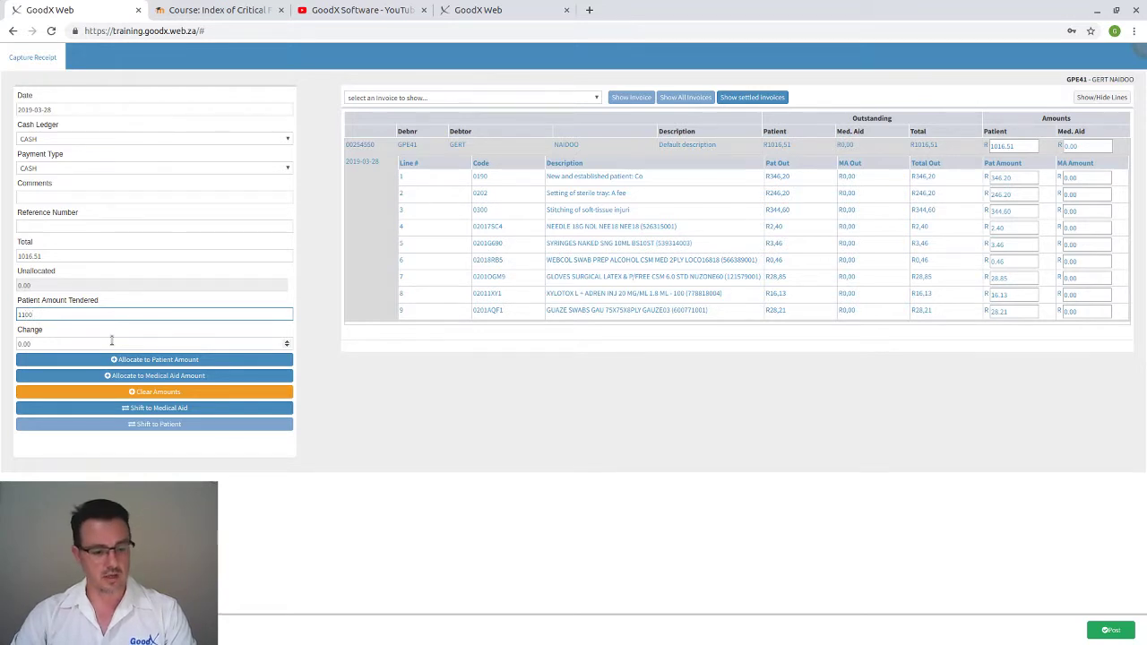
{"action": "type", "text": "00"}
{"action": "left_click", "coordinate": [112, 342]}
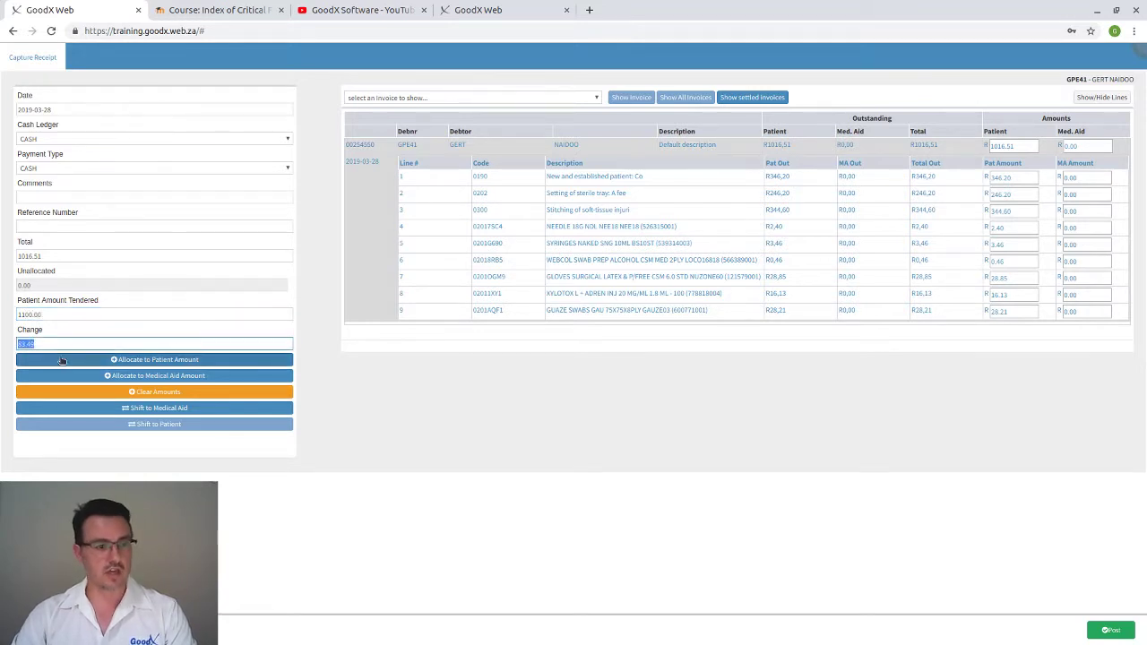
{"action": "left_click", "coordinate": [45, 314]}
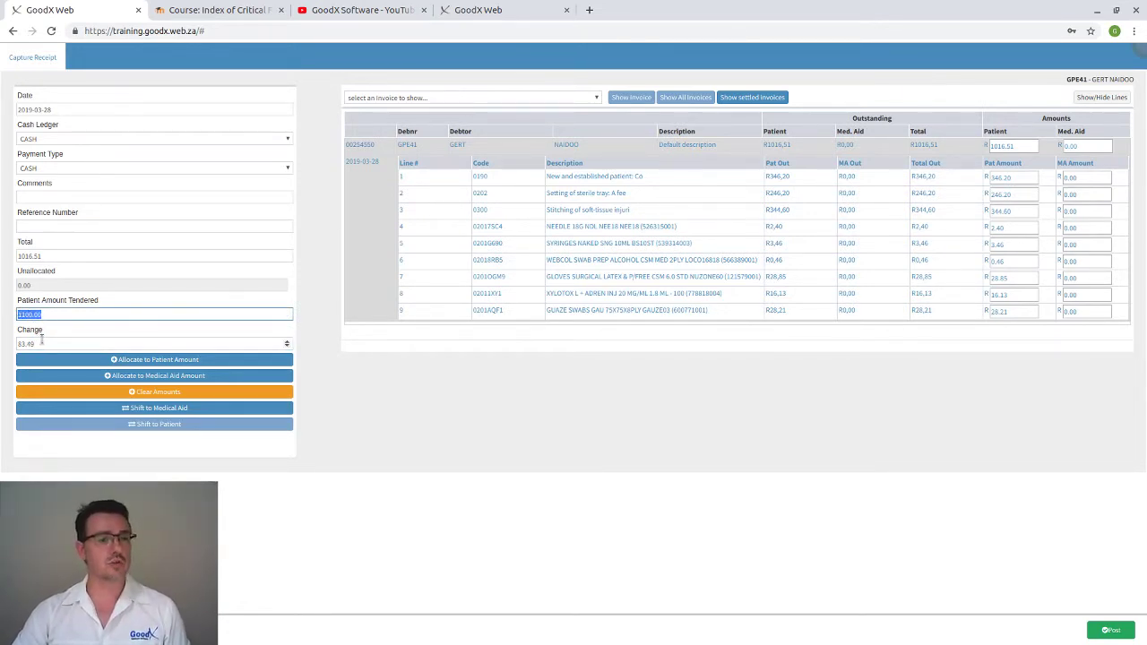
{"action": "left_click", "coordinate": [39, 344]}
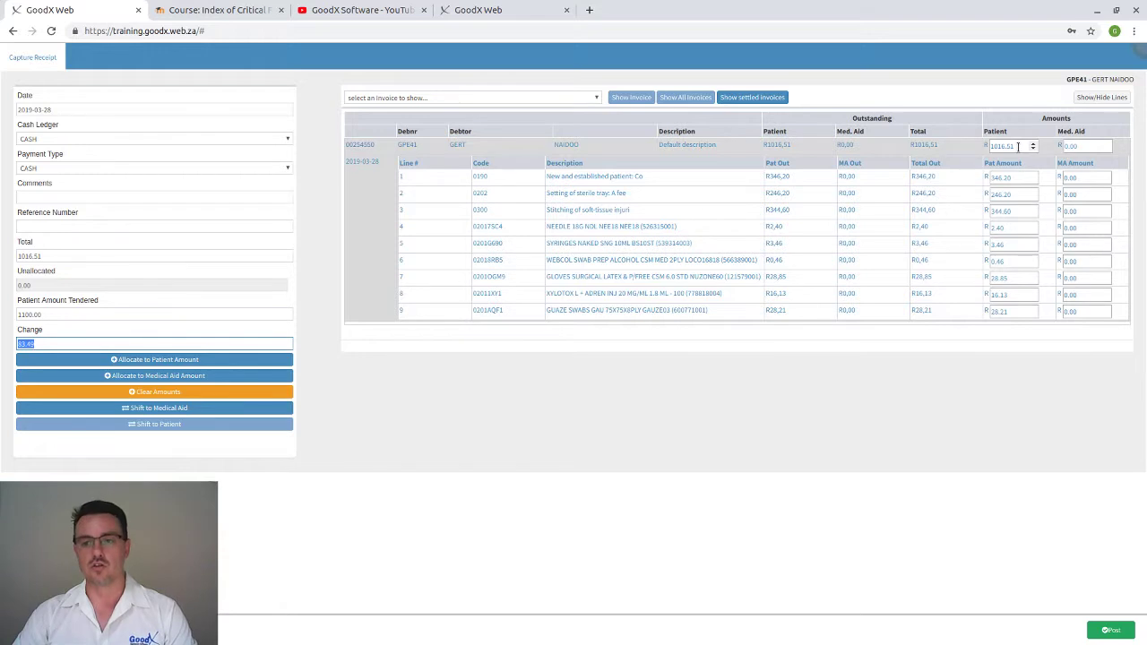
Post the receipt and open its downloaded PDF to check the payment type and the amount paid
{"action": "left_click", "coordinate": [1125, 633]}
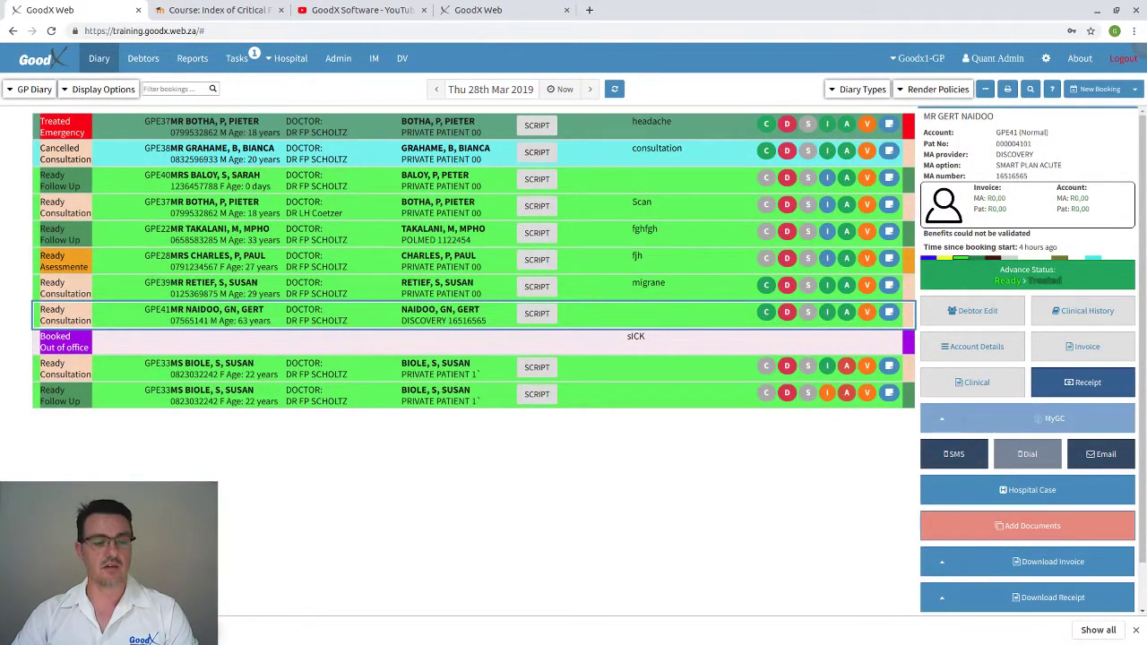
{"action": "left_click", "coordinate": [108, 630]}
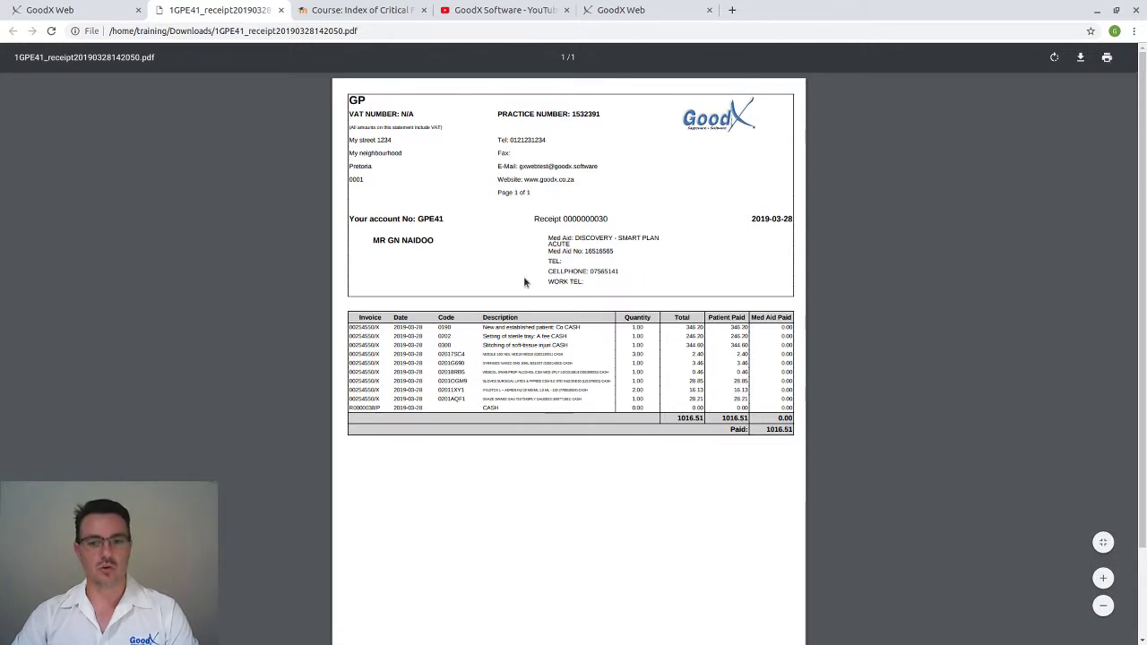
{"action": "double_click", "coordinate": [490, 408]}
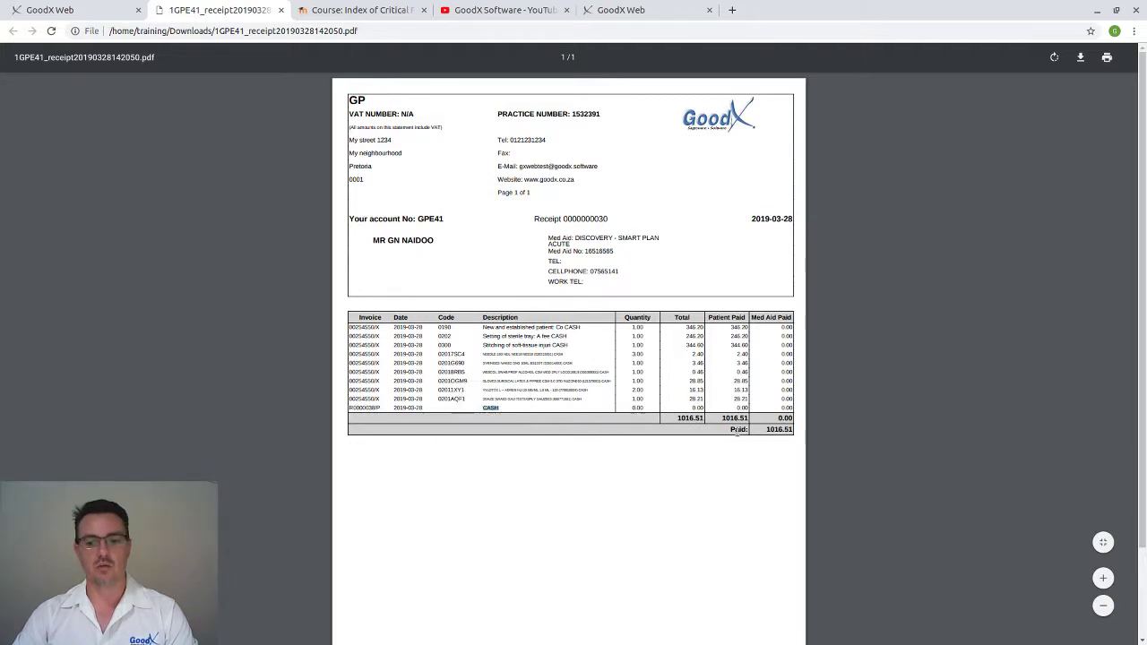
{"action": "left_click", "coordinate": [784, 431]}
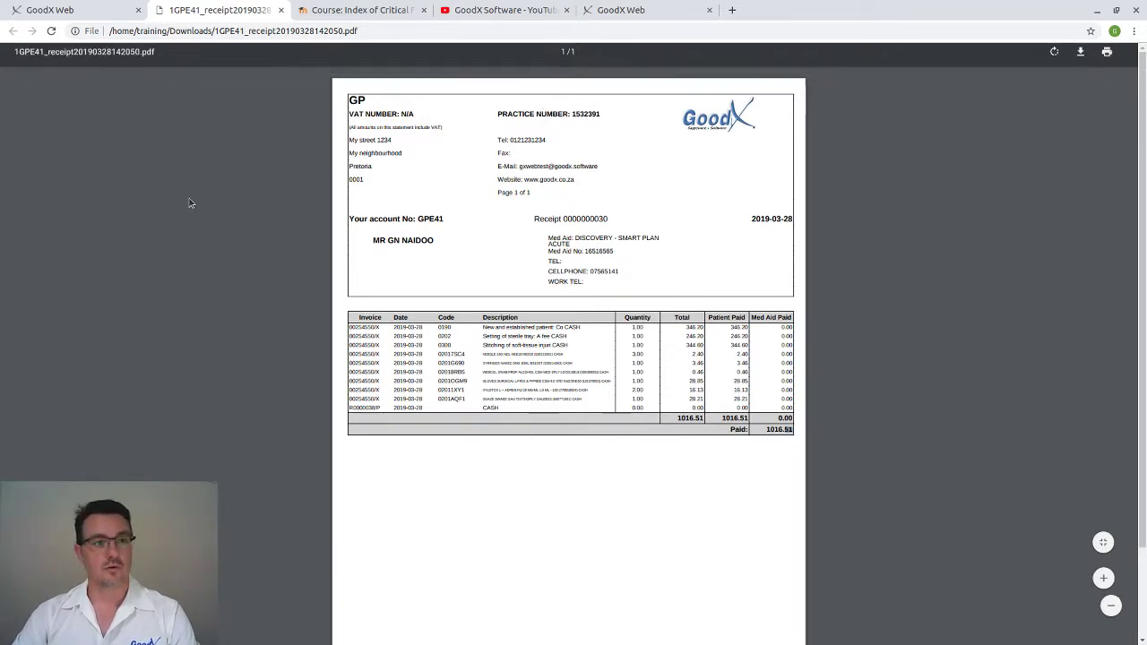
Close the receipt PDF and check the booking's invoice and account balances in the diary
{"action": "left_click", "coordinate": [279, 11]}
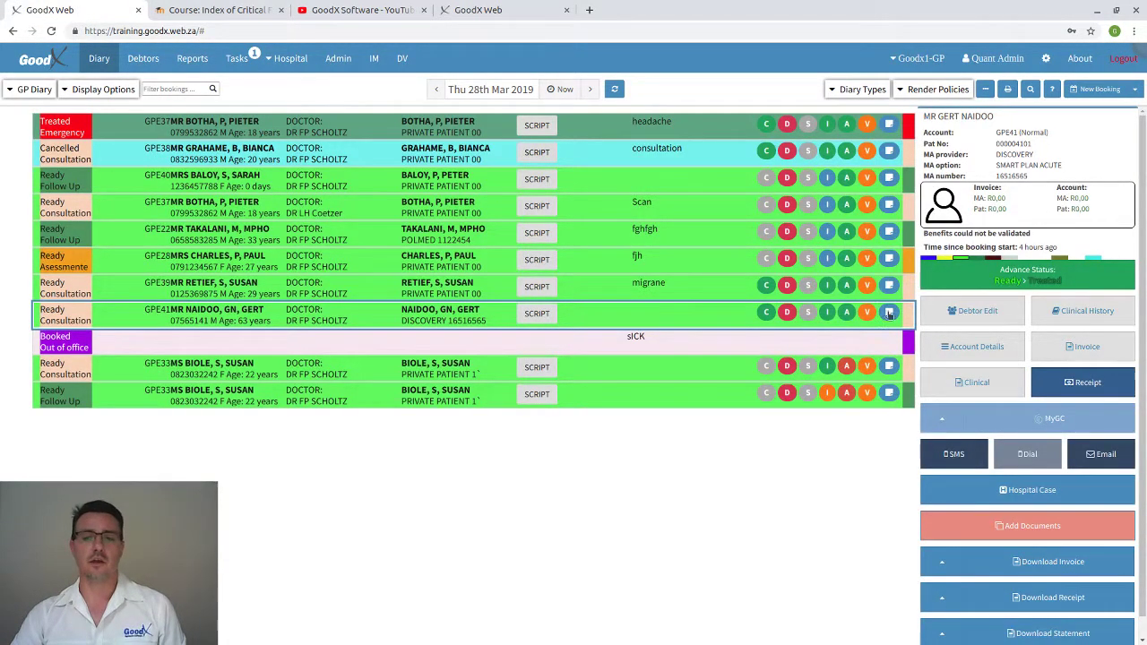
{"action": "mouse_move", "coordinate": [828, 318]}
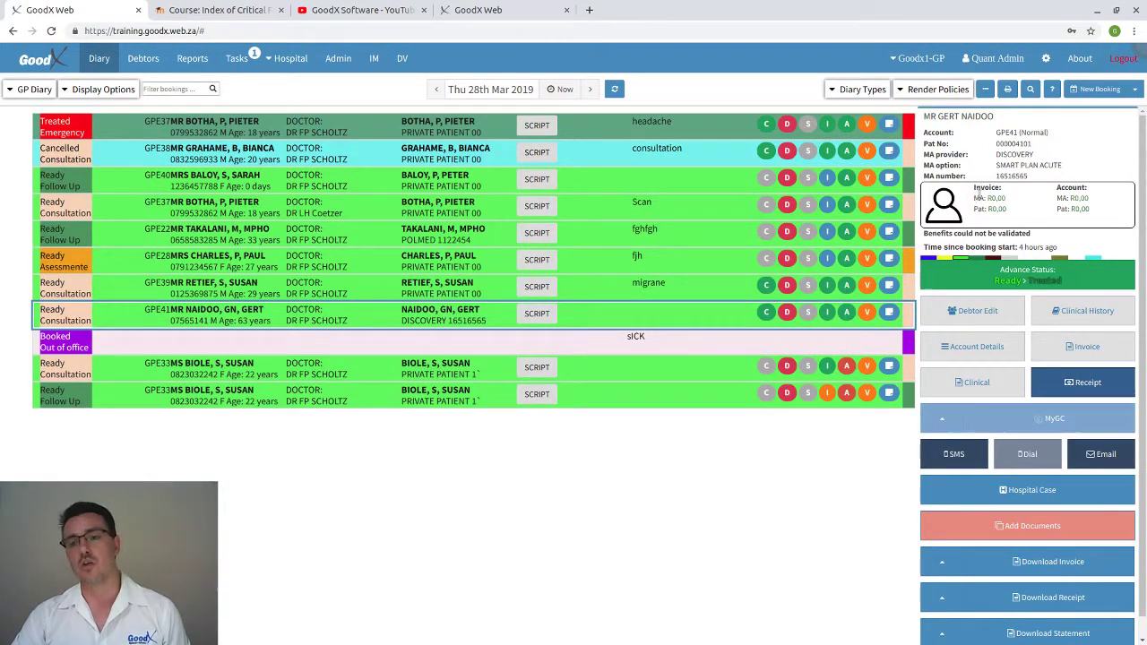
{"action": "left_click_drag", "start_coordinate": [973, 190], "coordinate": [1092, 209]}
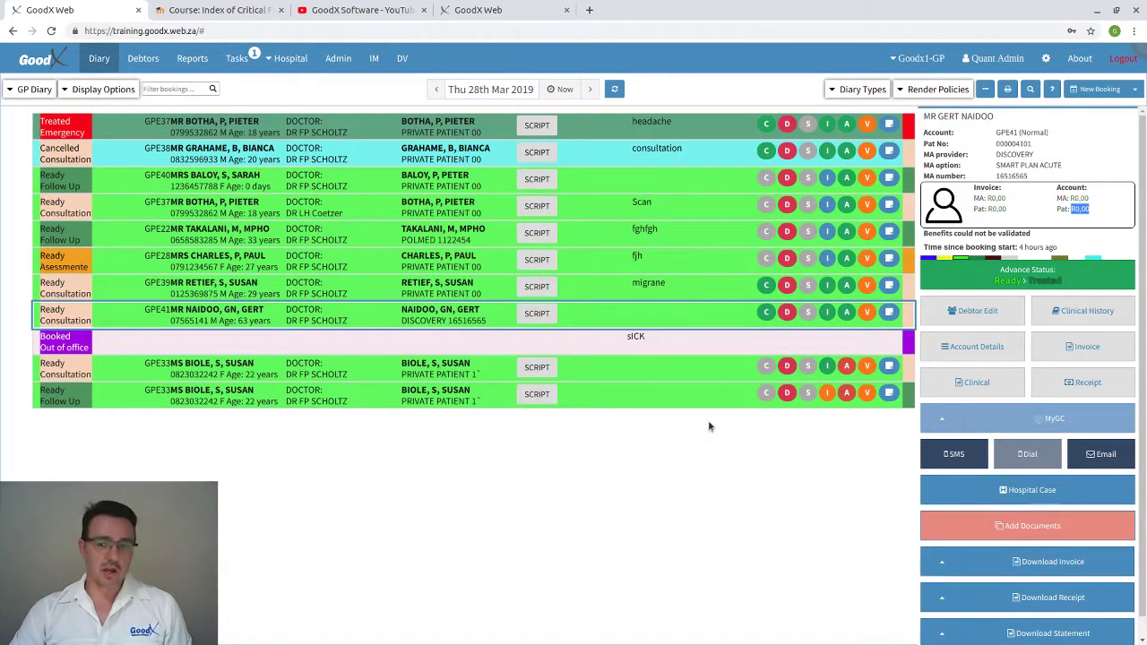
Start a receipt for the Consultation booking below the Out of office entry, showing all invoices, and check the 2019-03-26 invoice's patient balance
{"action": "left_click", "coordinate": [587, 374]}
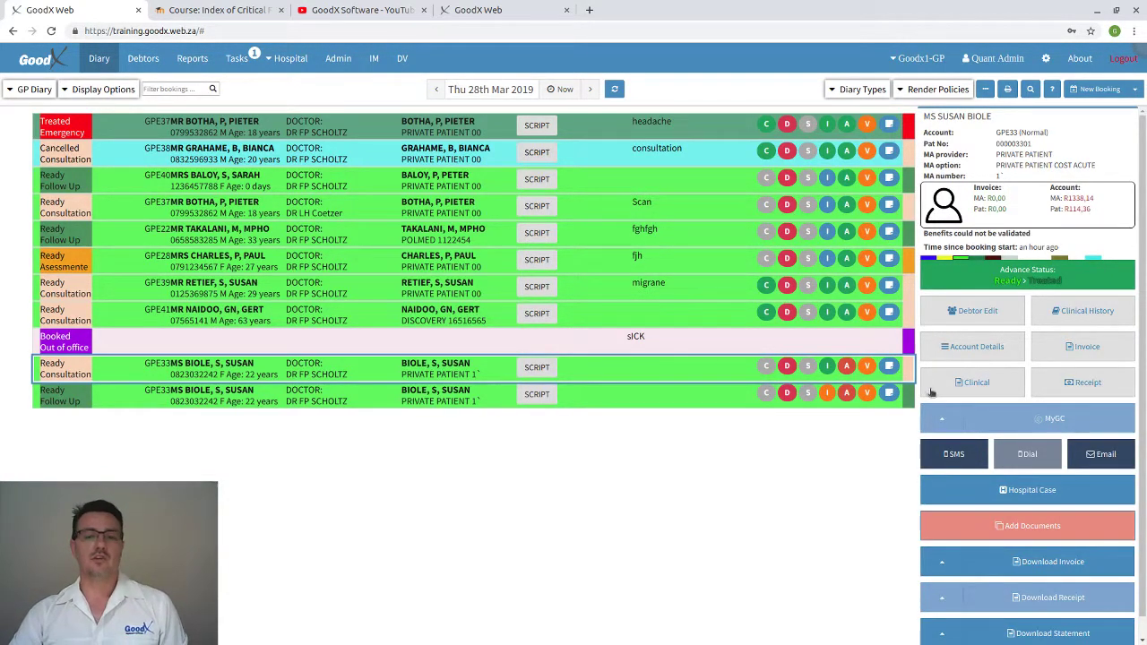
{"action": "left_click", "coordinate": [1082, 382]}
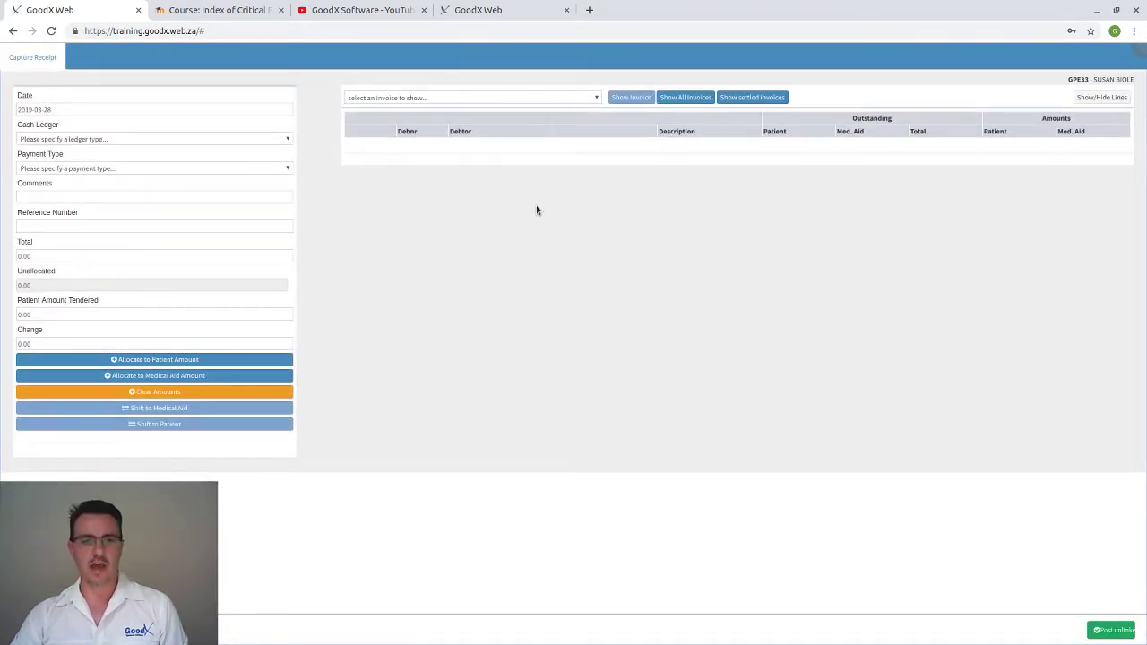
{"action": "left_click", "coordinate": [596, 98]}
{"action": "left_click", "coordinate": [601, 102]}
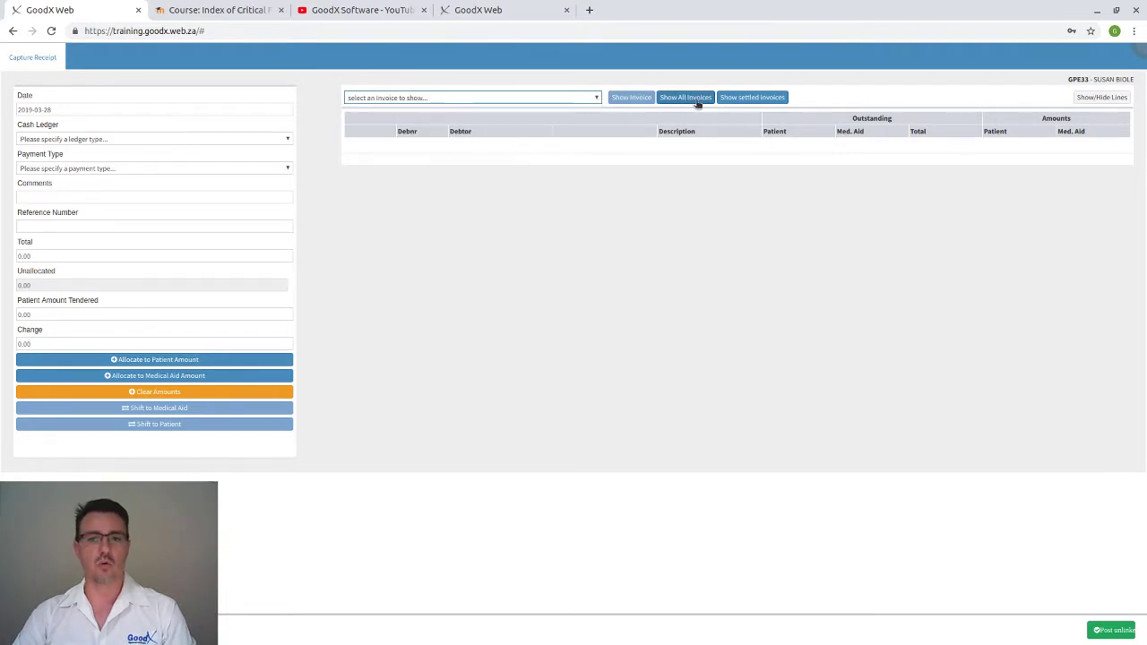
{"action": "left_click", "coordinate": [690, 101]}
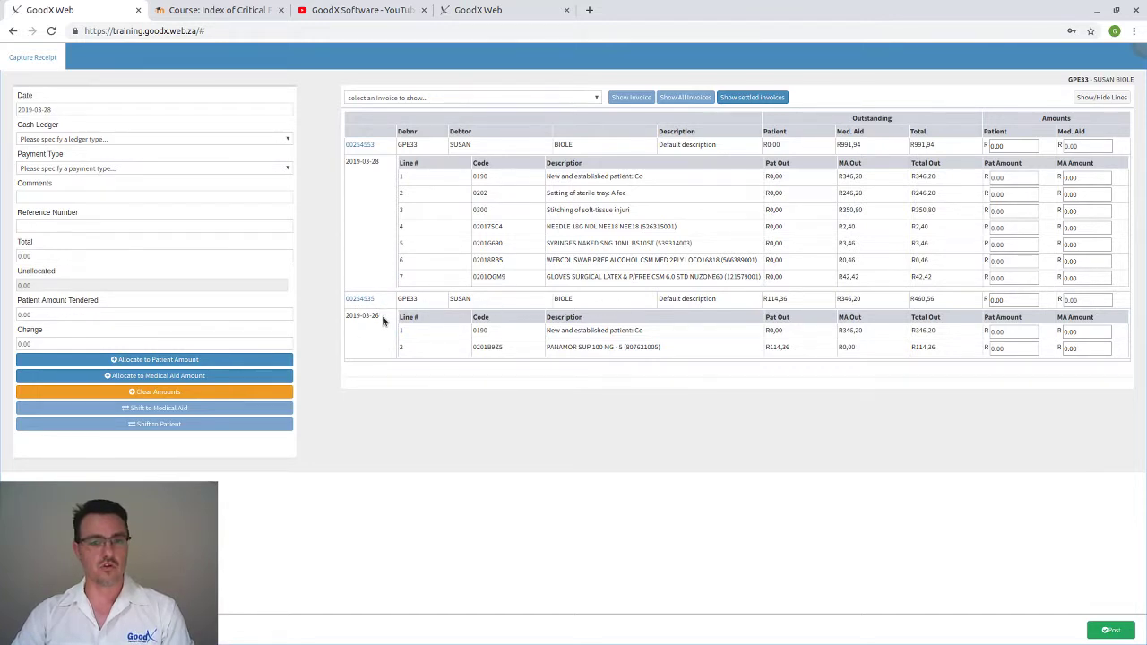
{"action": "left_click_drag", "start_coordinate": [382, 321], "coordinate": [351, 318]}
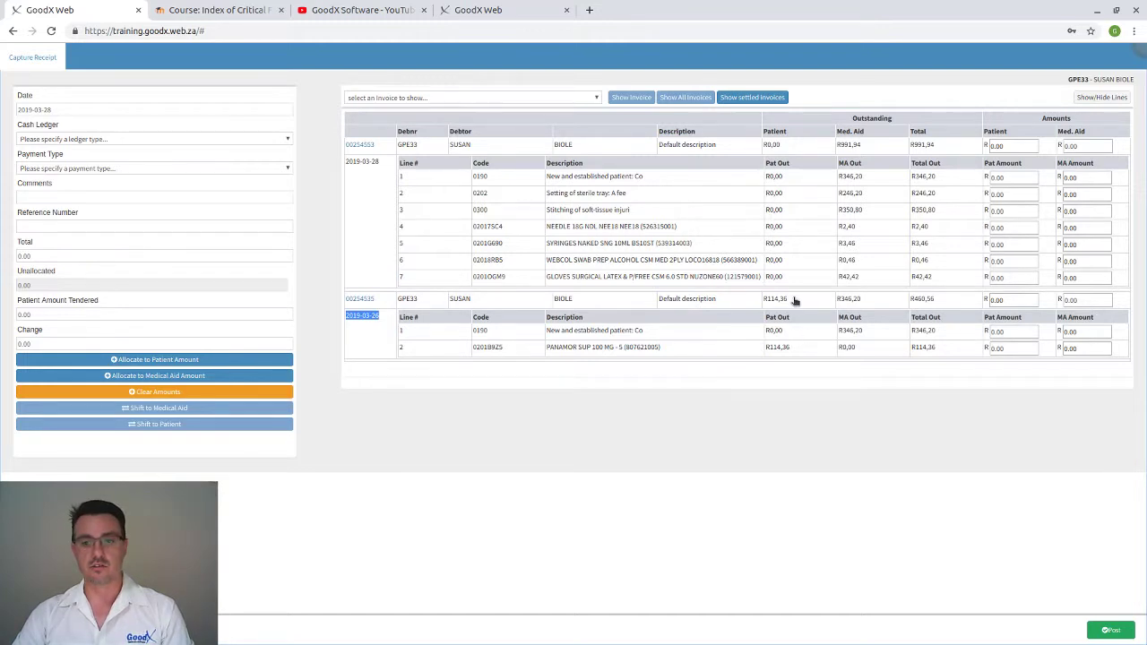
{"action": "left_click_drag", "start_coordinate": [793, 301], "coordinate": [763, 301]}
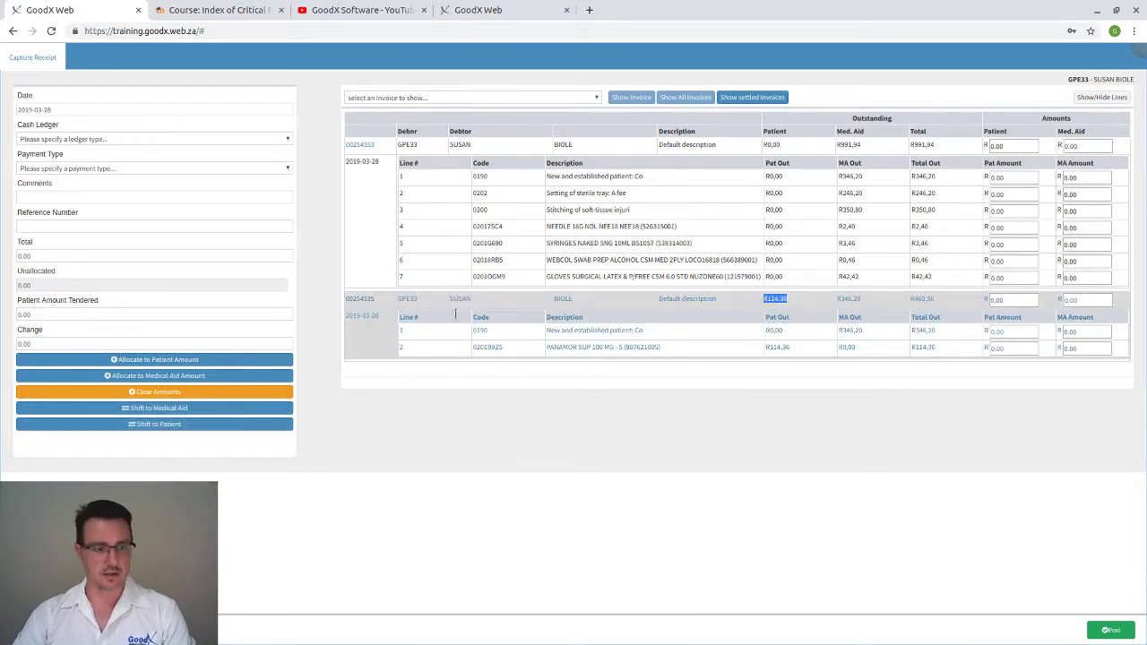
Set the receipt's cash ledger to CARD and its payment type to CREDIT CARD
{"action": "left_click", "coordinate": [67, 141]}
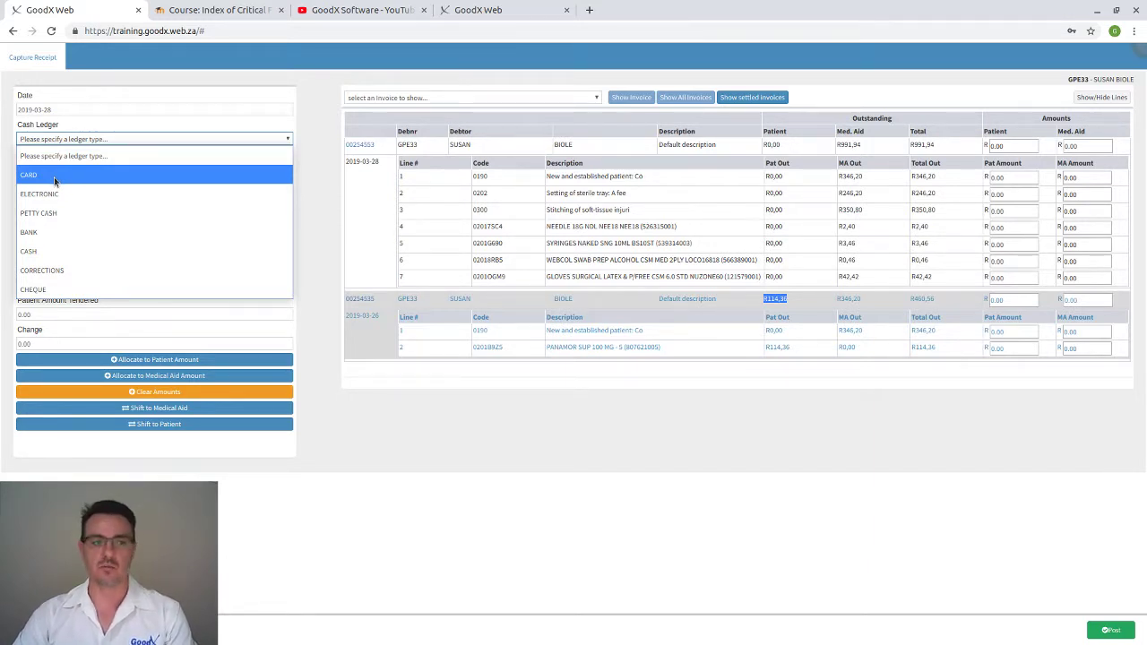
{"action": "left_click", "coordinate": [53, 179]}
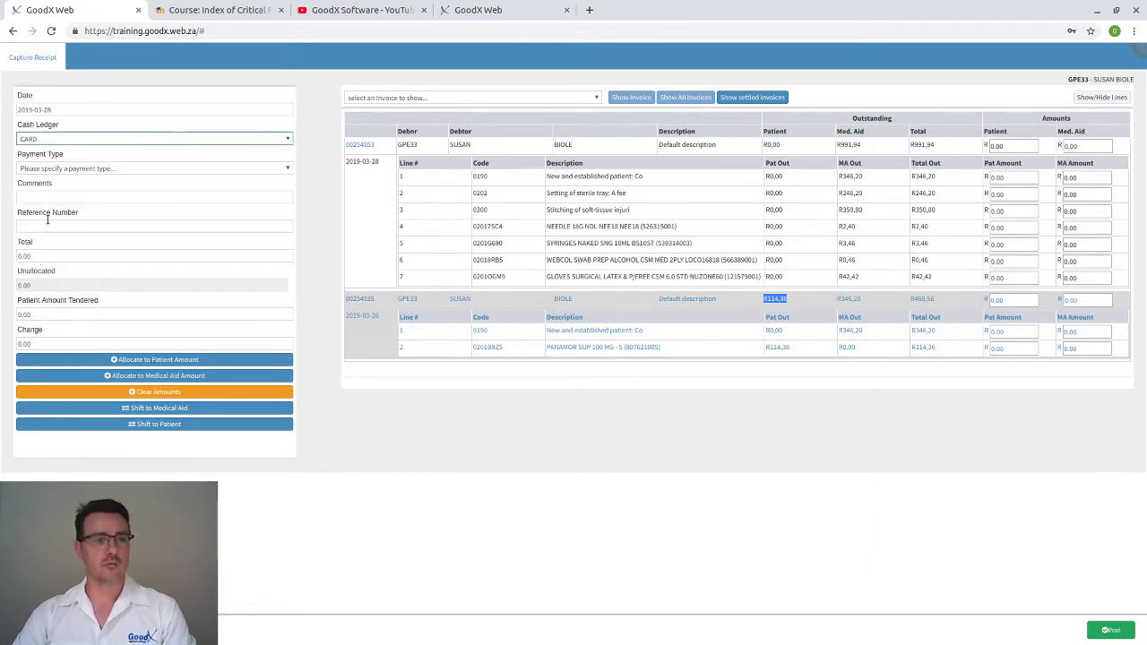
{"action": "left_click", "coordinate": [54, 168]}
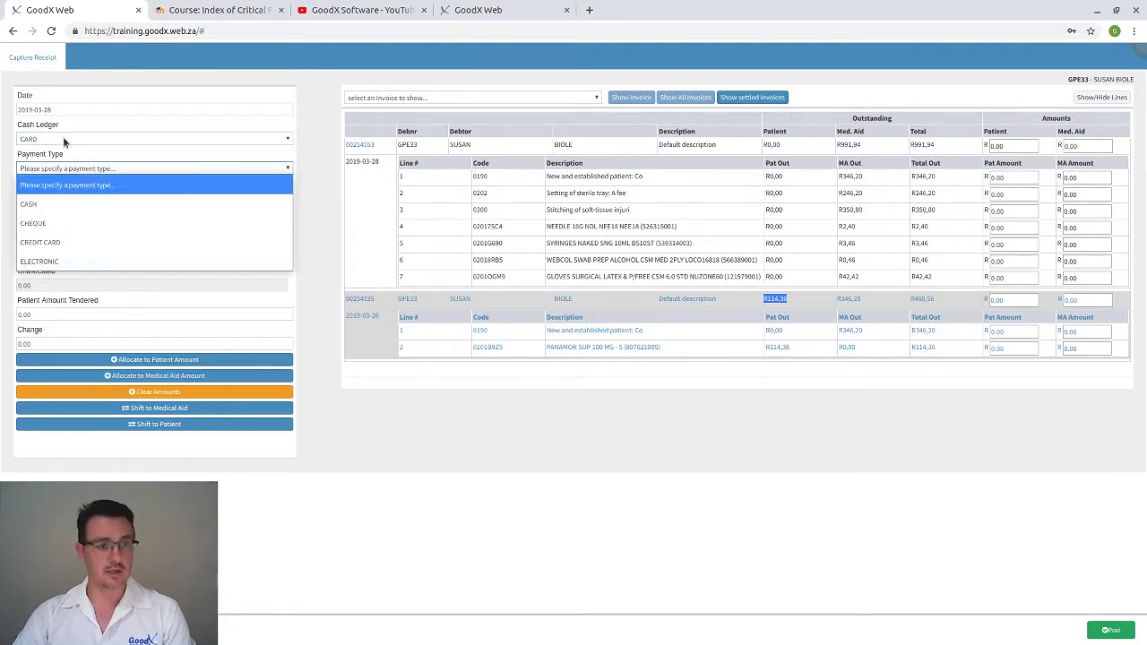
{"action": "left_click", "coordinate": [51, 242]}
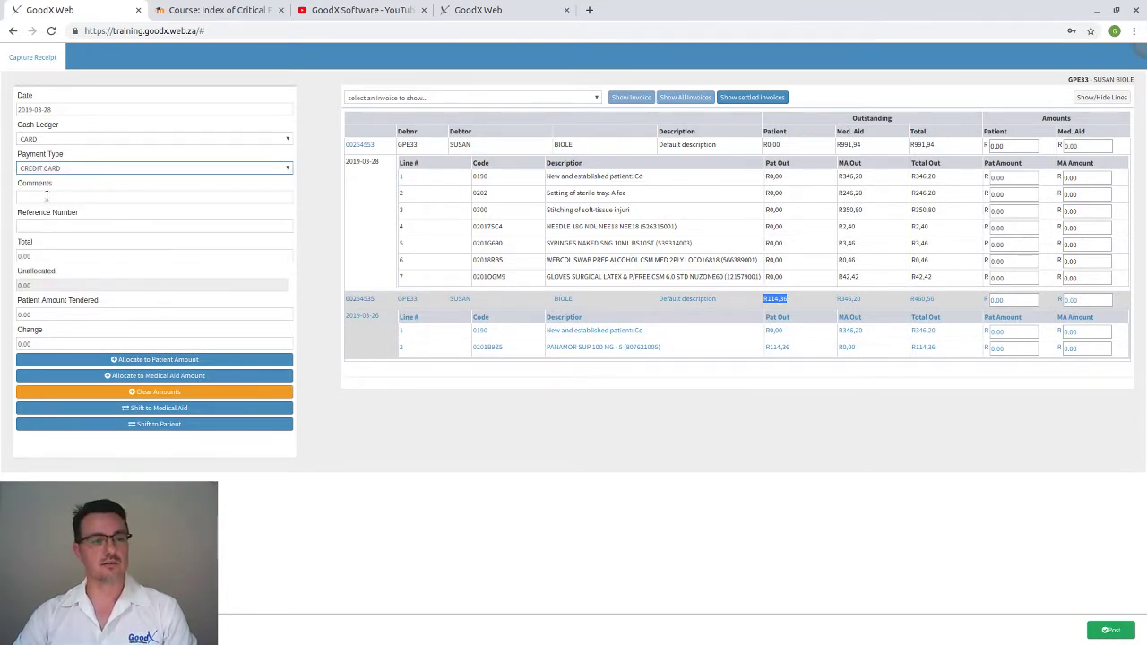
Enter a receipt total of 114.36 and allocate it to the patient amount of the 2019-03-26 invoice
{"action": "left_click", "coordinate": [47, 197]}
{"action": "left_click", "coordinate": [26, 255]}
{"action": "double_click", "coordinate": [26, 255]}
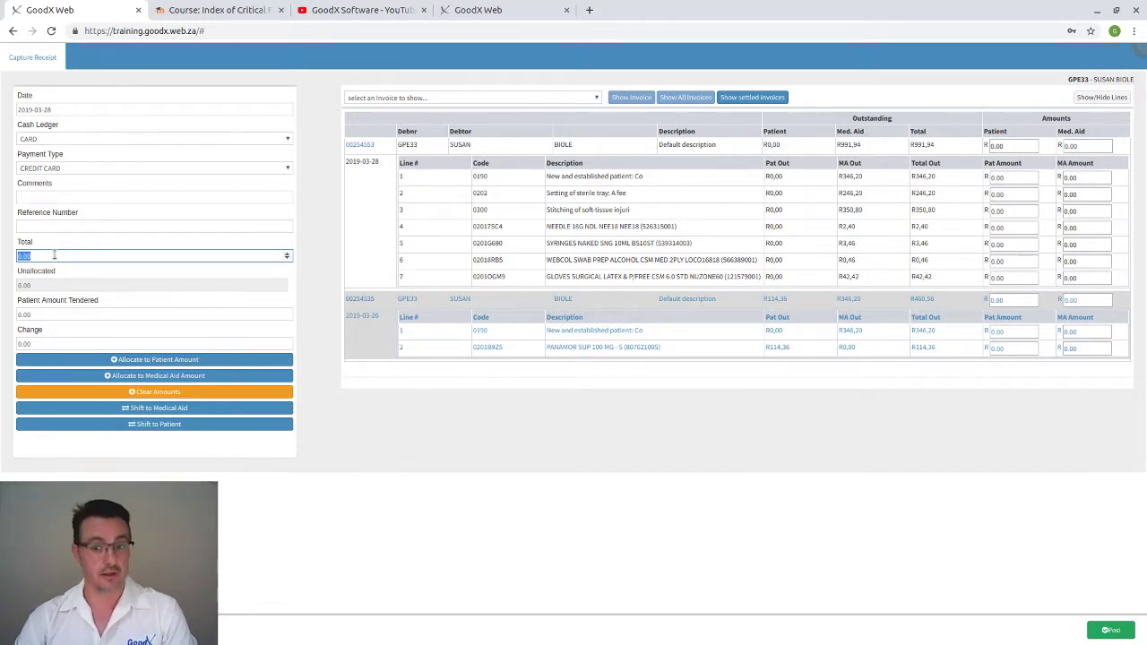
{"action": "type", "text": "114"}
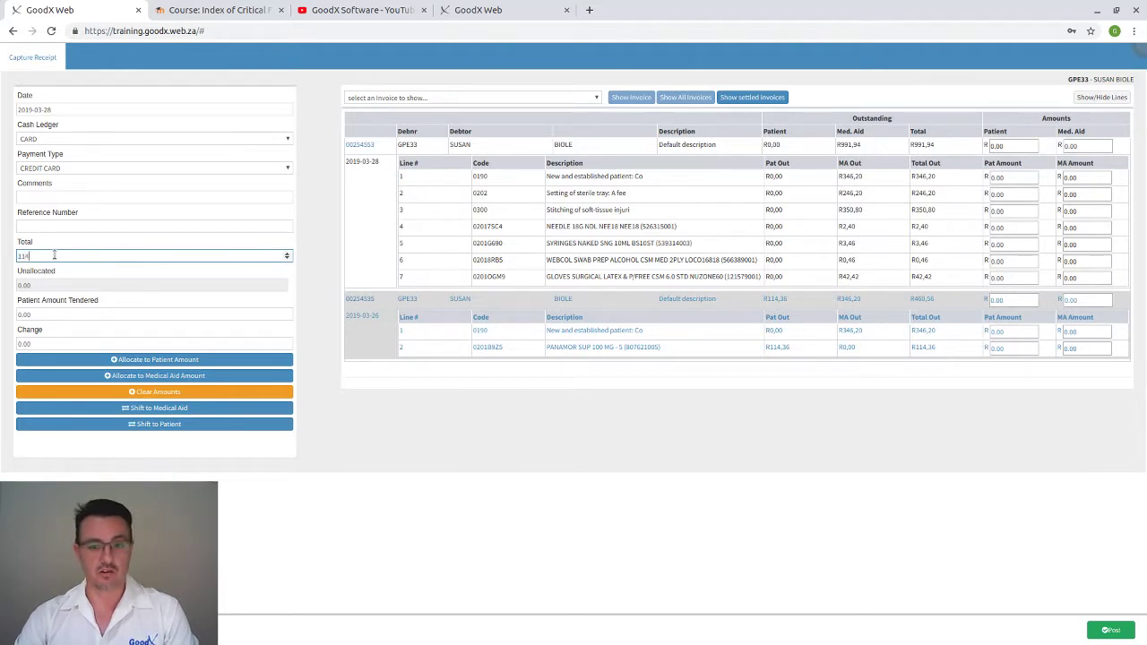
{"action": "type", "text": "36"}
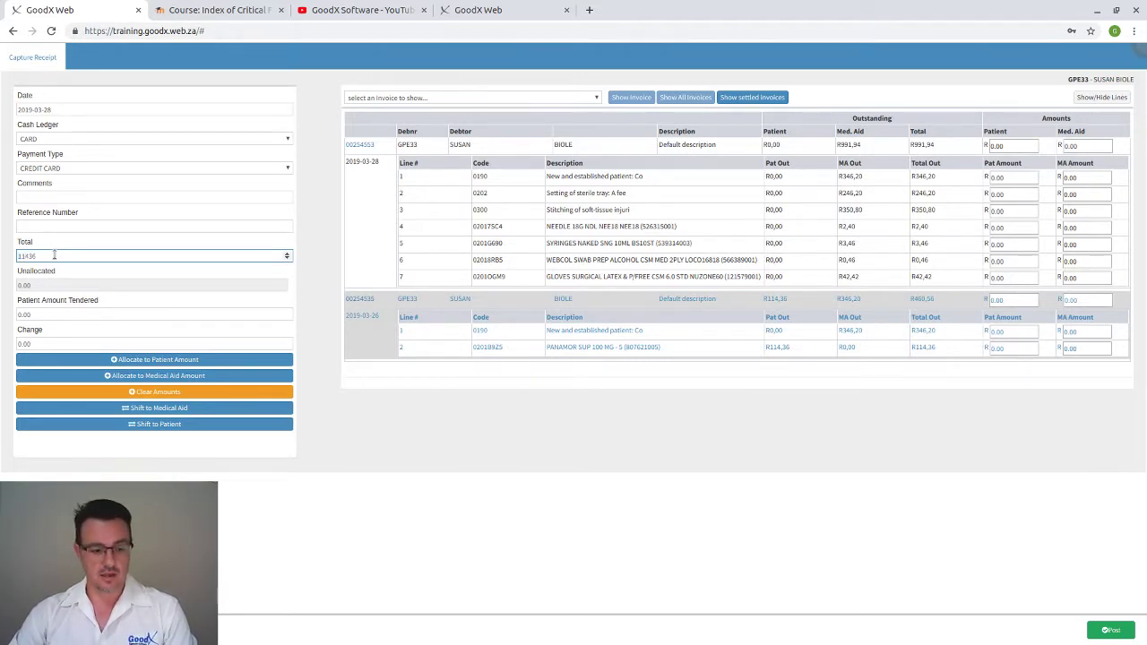
{"action": "key", "text": "BackSpace"}
{"action": "key", "text": "BackSpace"}
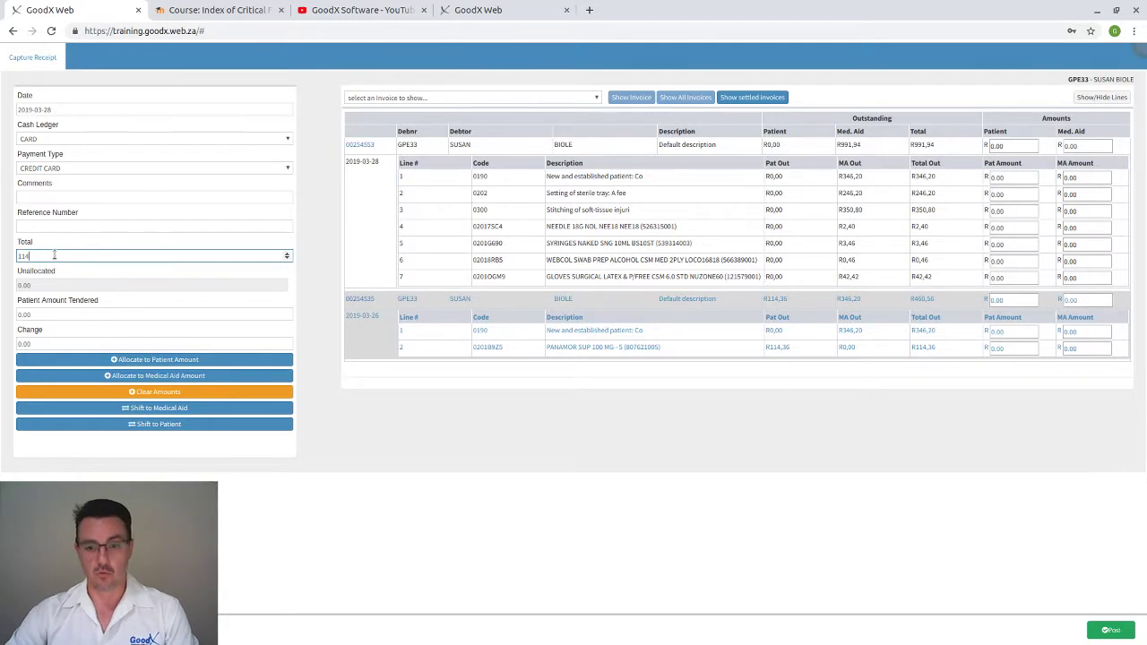
{"action": "type", "text": ".3"}
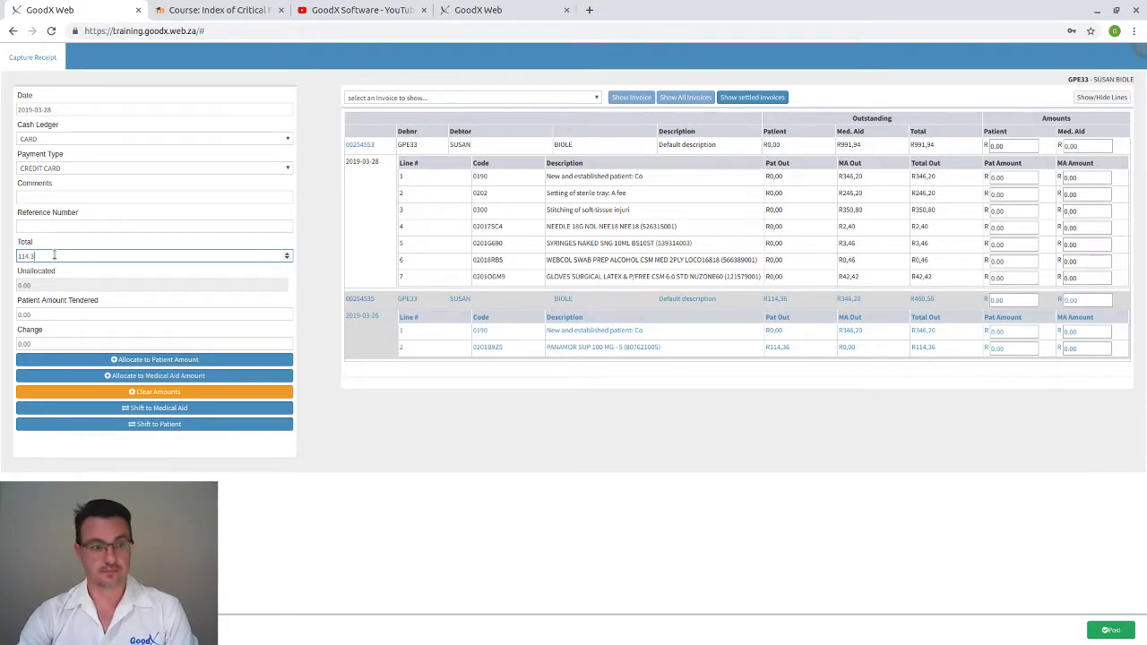
{"action": "type", "text": "6"}
{"action": "key", "text": "Tab"}
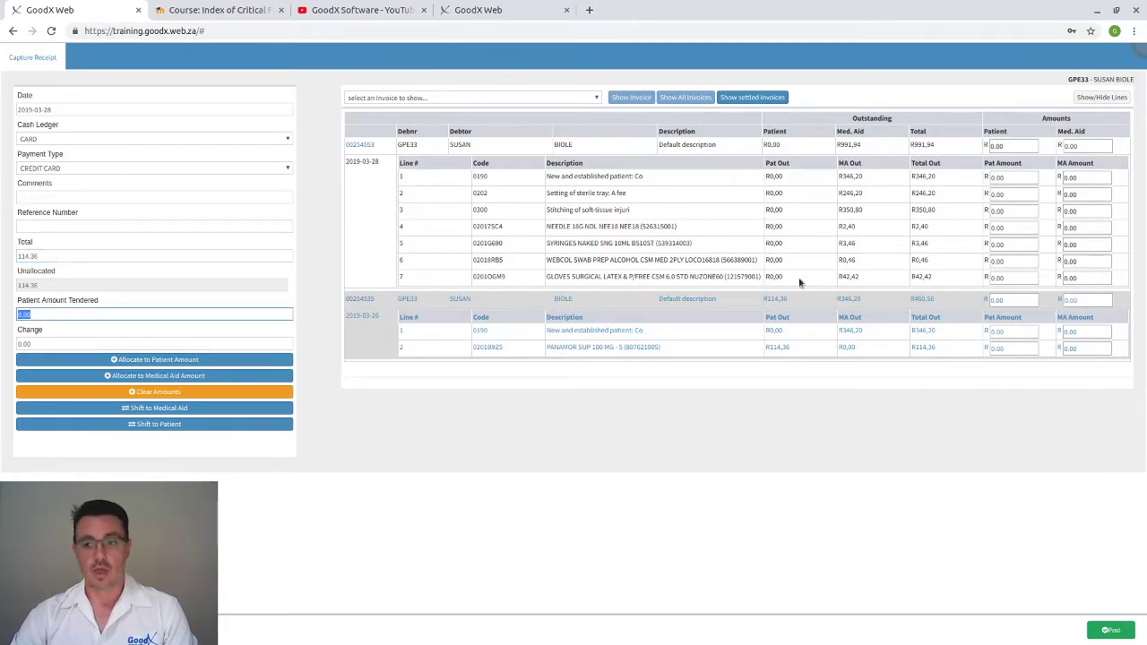
{"action": "left_click", "coordinate": [150, 361]}
{"action": "double_click", "coordinate": [1016, 301]}
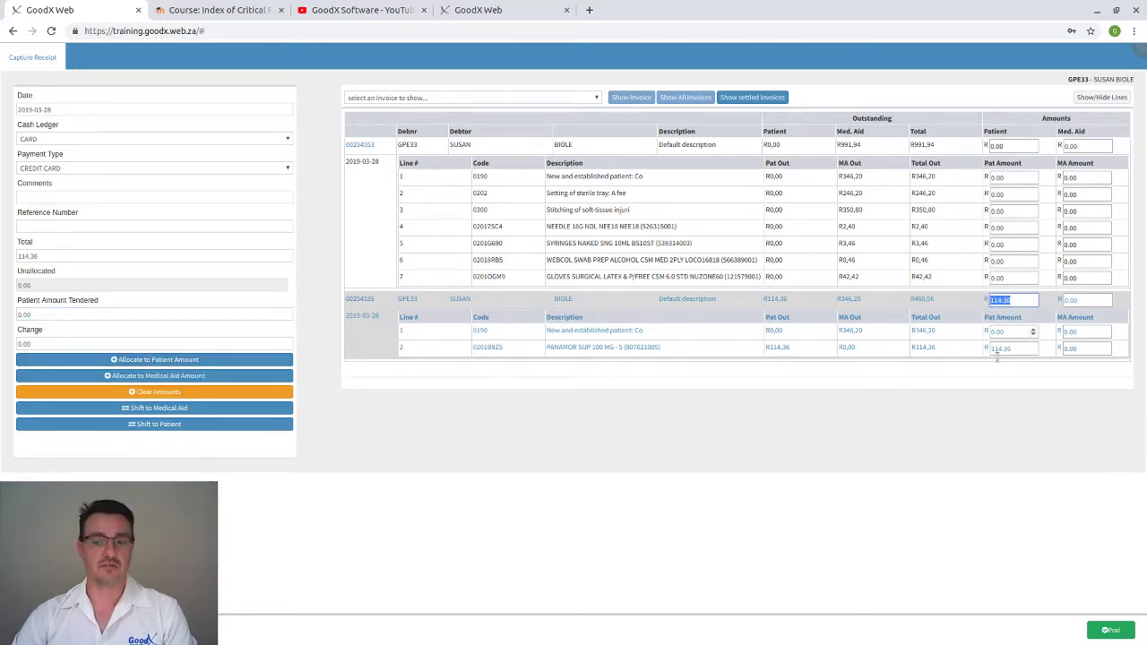
Set the receipt total to 80 and allocate it to the patient amount
{"action": "double_click", "coordinate": [53, 256]}
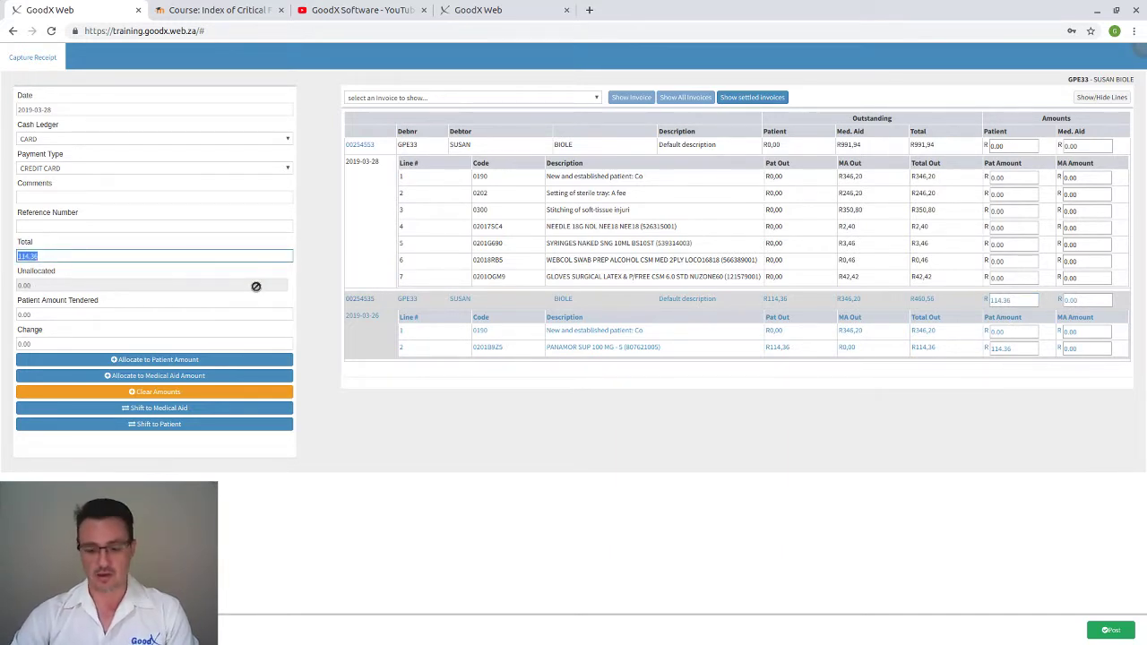
{"action": "type", "text": "80"}
{"action": "key", "text": "Tab"}
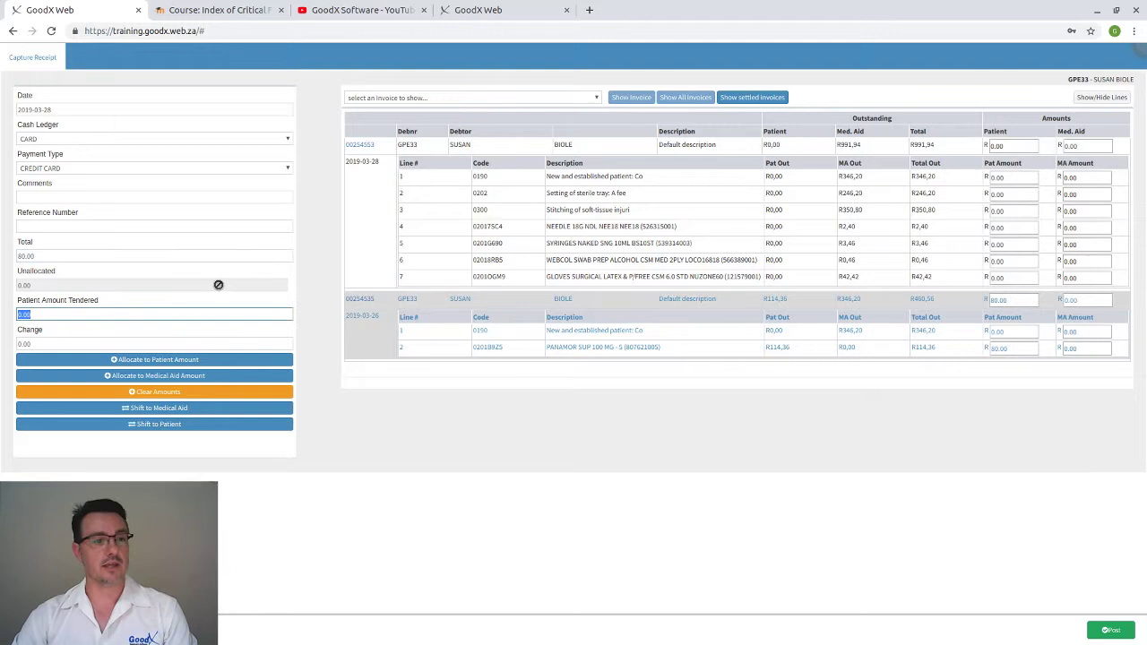
{"action": "left_click", "coordinate": [180, 362]}
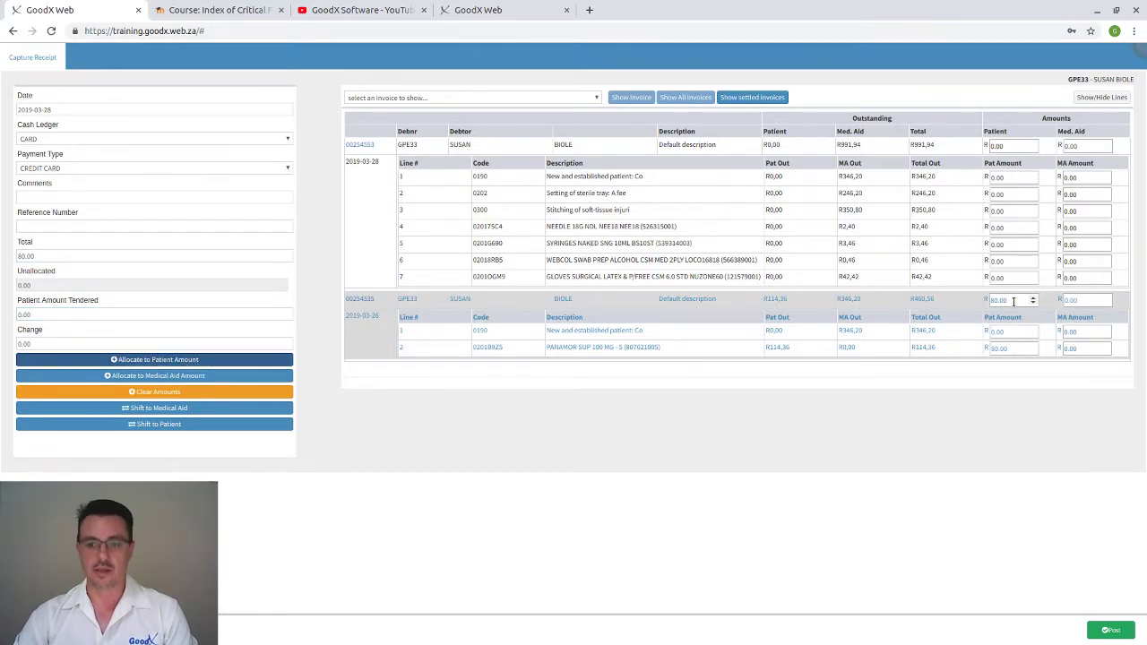
Compare the patient amounts allocated to the 2019-03-26 invoice and its second line with the receipt's Total
{"action": "left_click_drag", "start_coordinate": [1028, 300], "coordinate": [990, 303]}
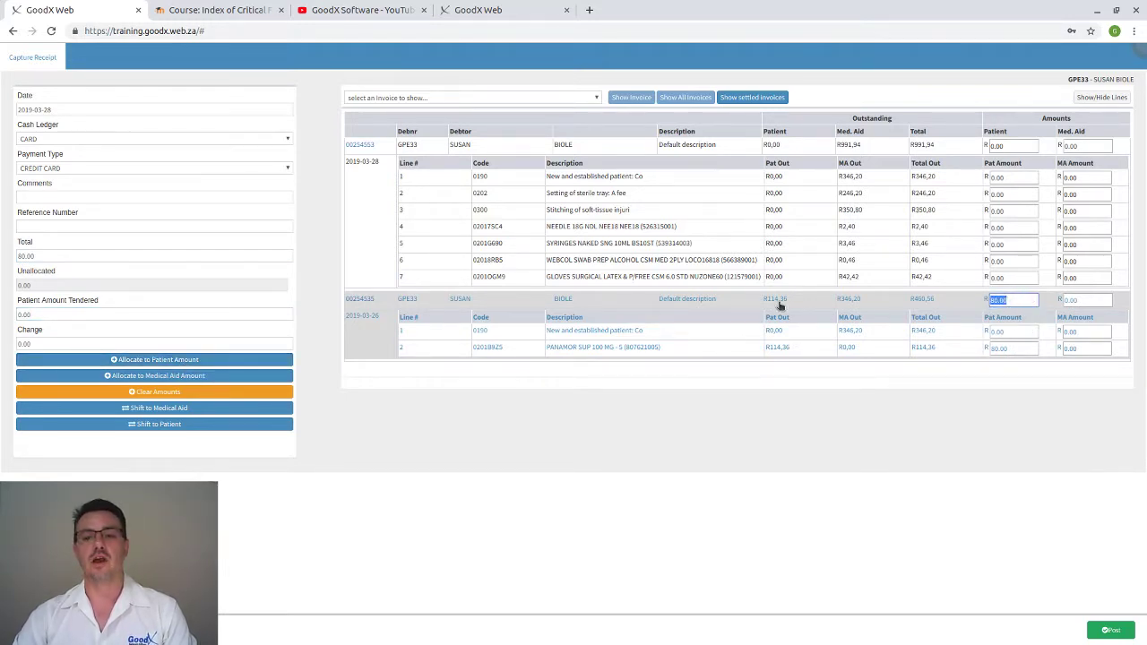
{"action": "left_click", "coordinate": [1015, 351]}
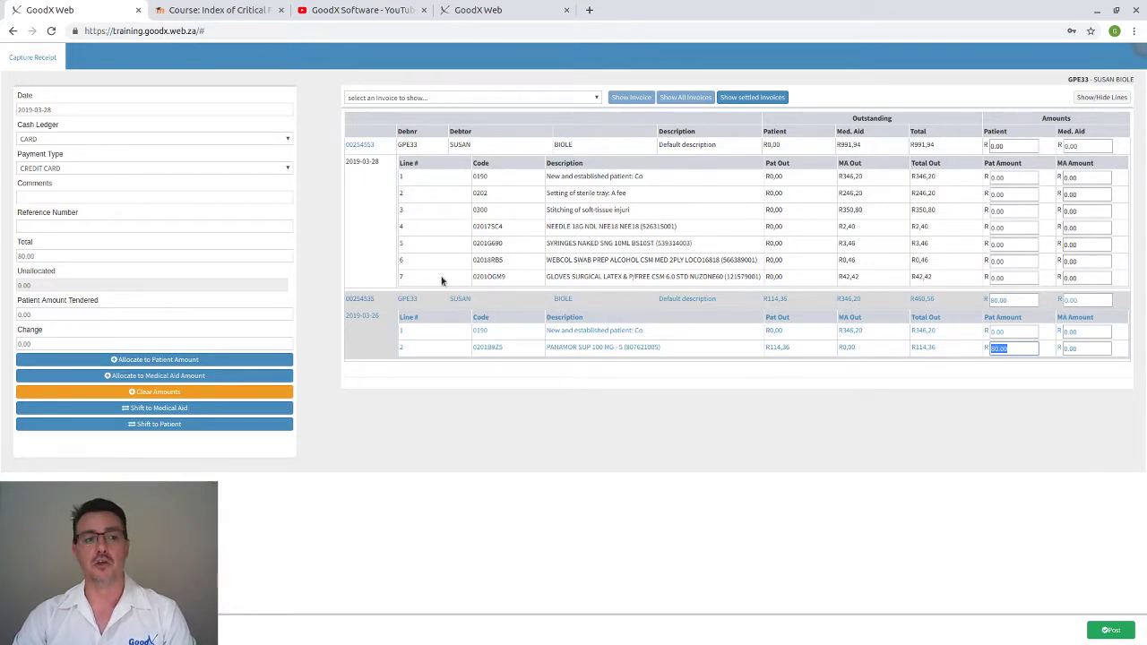
{"action": "left_click_drag", "start_coordinate": [36, 259], "coordinate": [15, 259]}
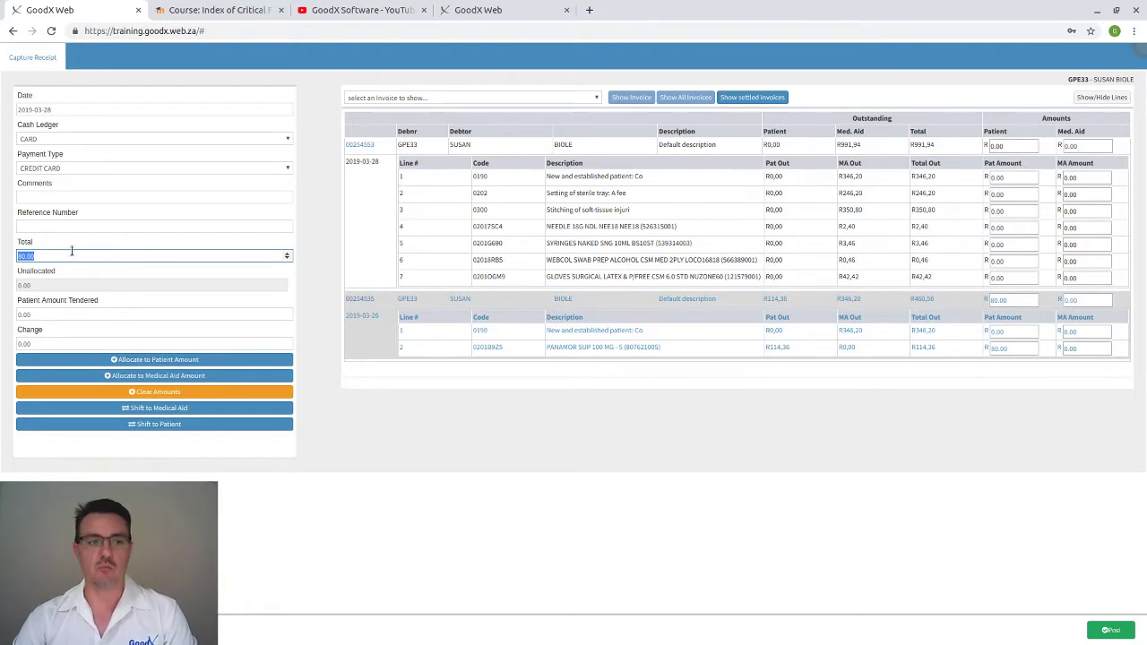
Set the receipt total to 200 and allocate it to the patient amount
{"action": "type", "text": "200"}
{"action": "key", "text": "Tab"}
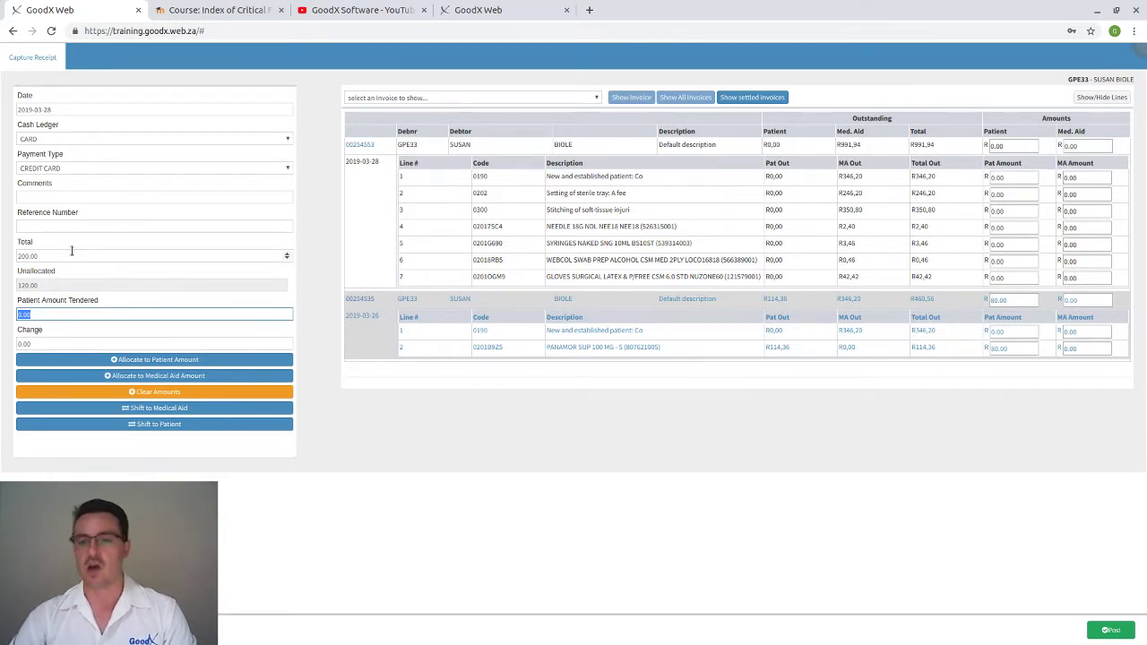
{"action": "left_click", "coordinate": [163, 359]}
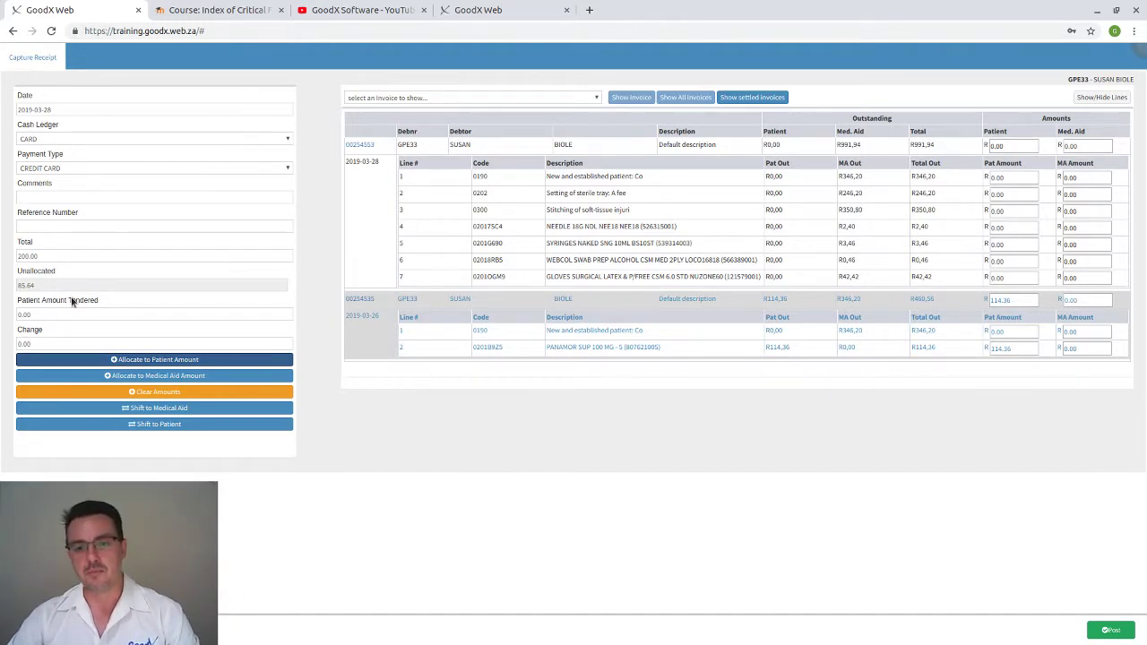
Set the receipt total to 114.36, allocated to the patient amount, and post the receipt
{"action": "left_click_drag", "start_coordinate": [287, 257], "coordinate": [12, 258]}
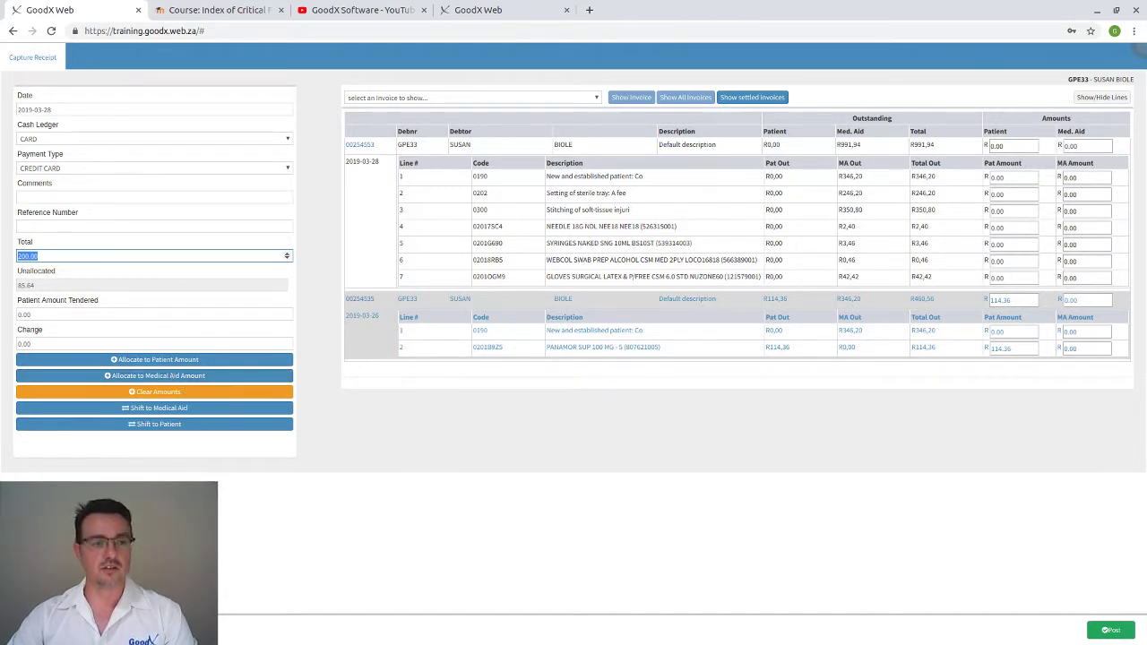
{"action": "left_click", "coordinate": [56, 255]}
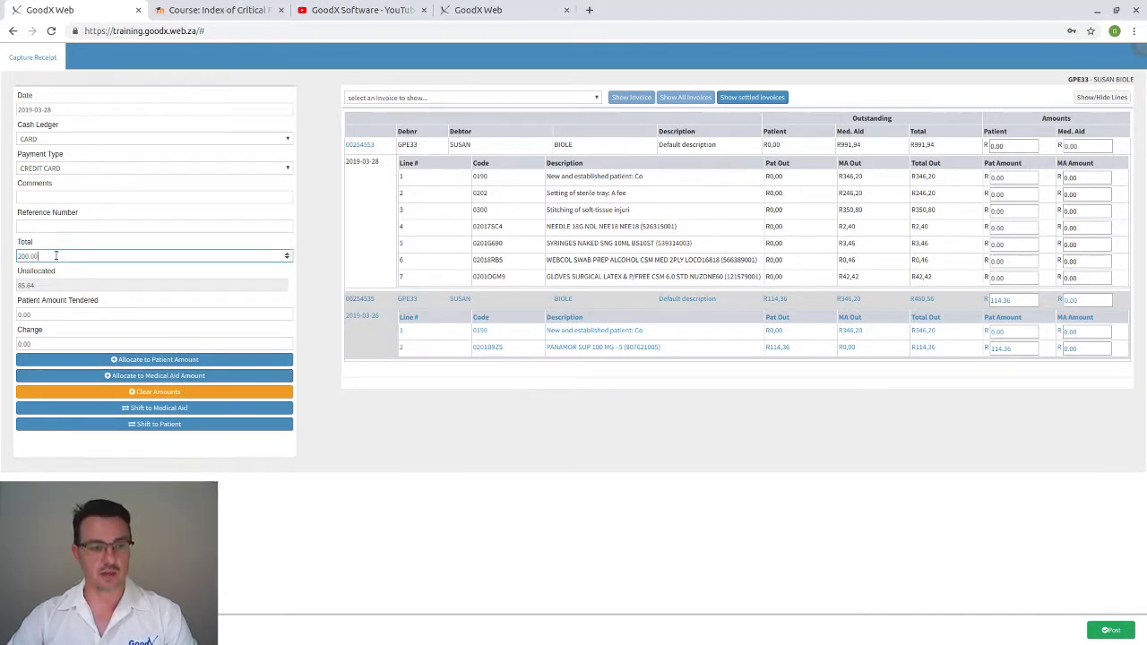
{"action": "left_click_drag", "start_coordinate": [55, 255], "coordinate": [27, 243]}
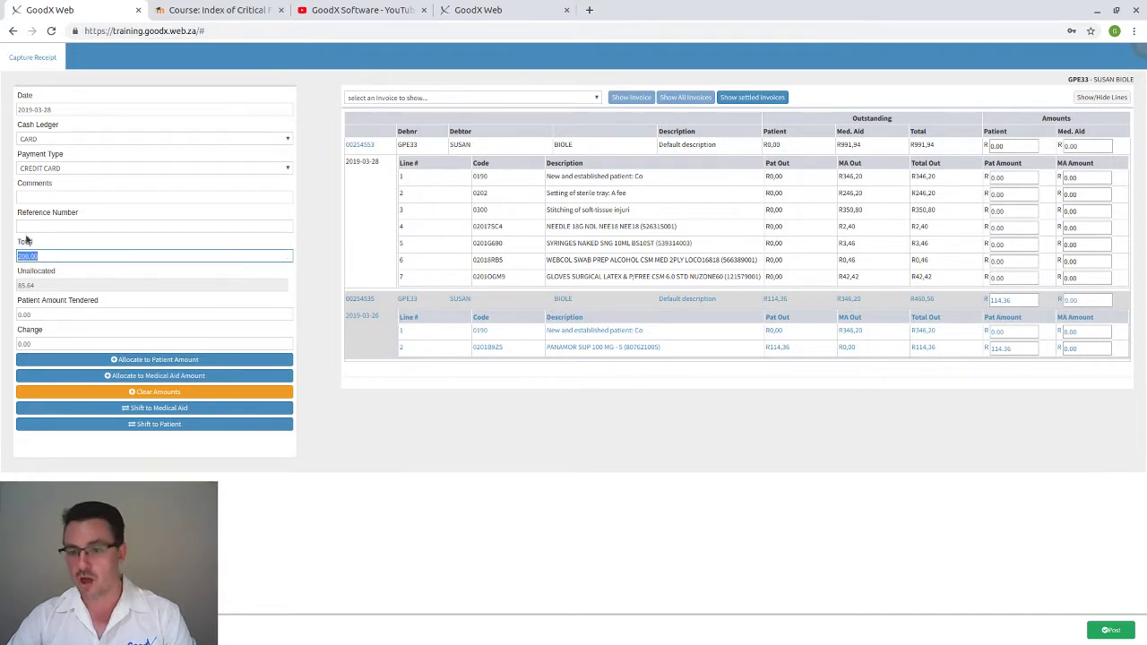
{"action": "type", "text": "114.36"}
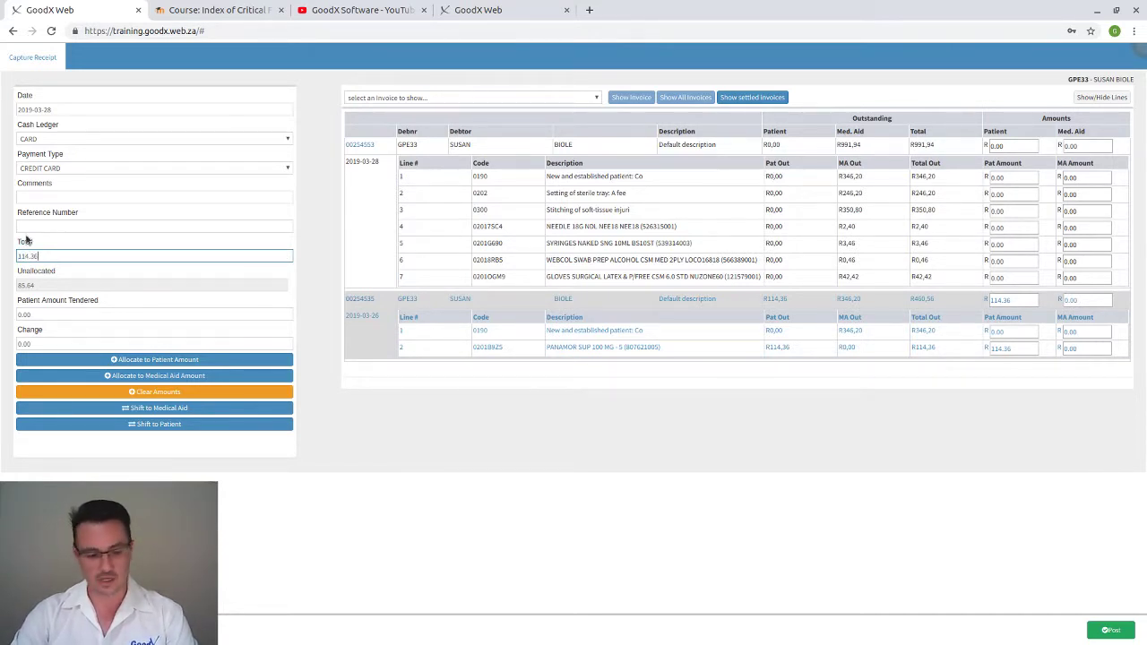
{"action": "key", "text": "Tab"}
{"action": "left_click", "coordinate": [161, 359]}
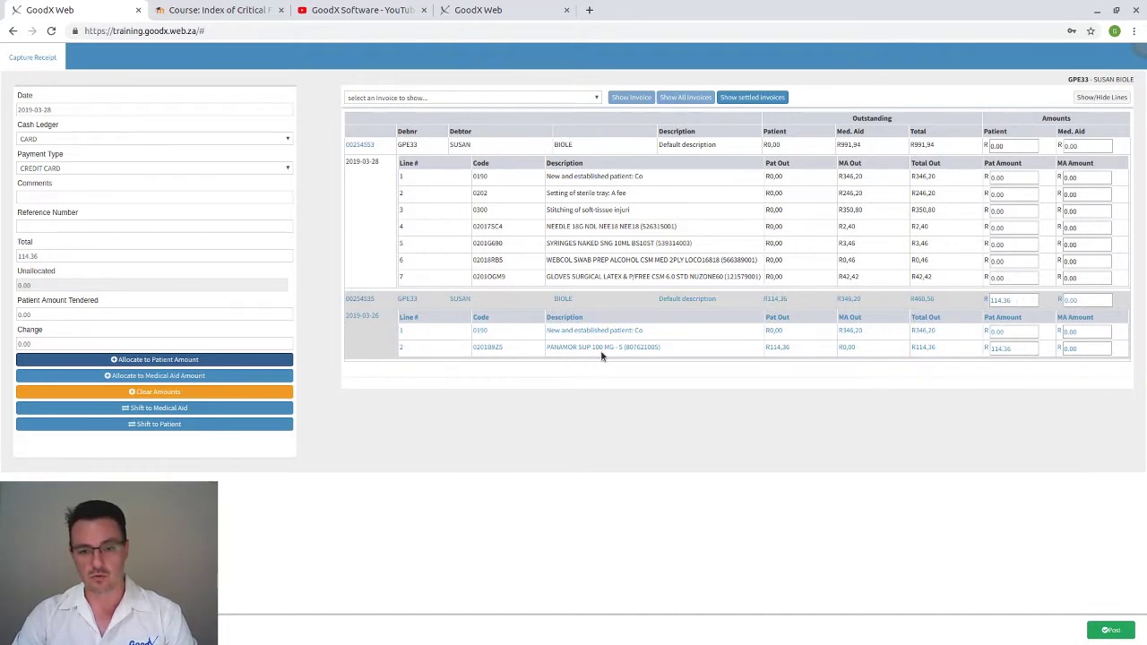
{"action": "left_click", "coordinate": [1111, 631]}
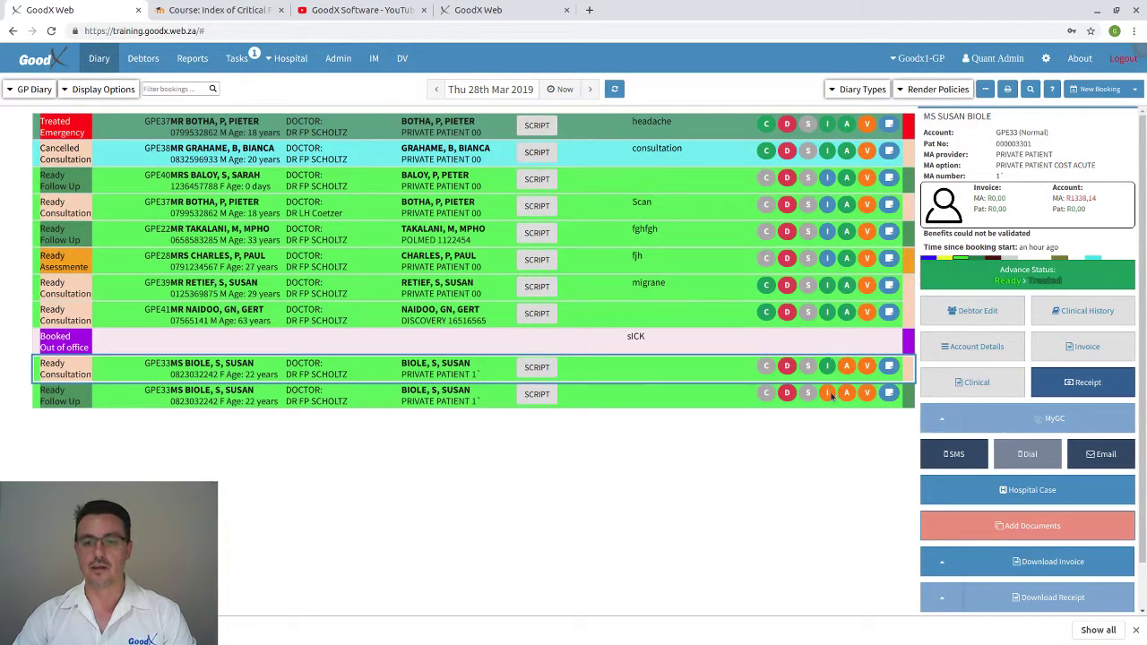
{"action": "mouse_move", "coordinate": [829, 398]}
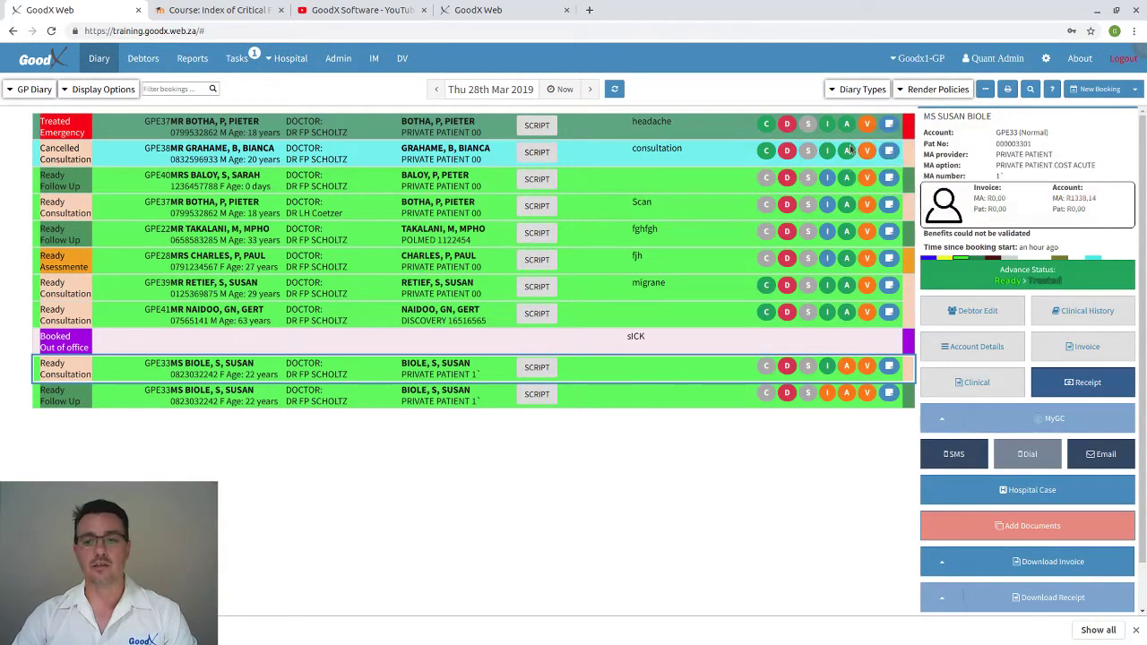
{"action": "mouse_move", "coordinate": [851, 322]}
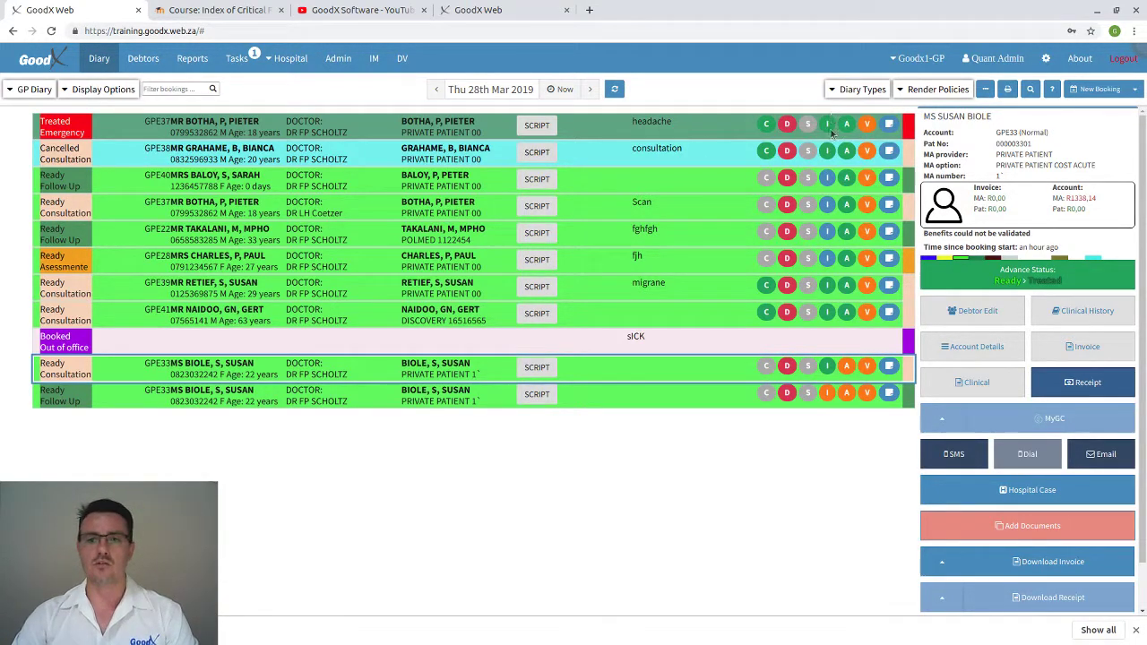
{"action": "mouse_move", "coordinate": [826, 364]}
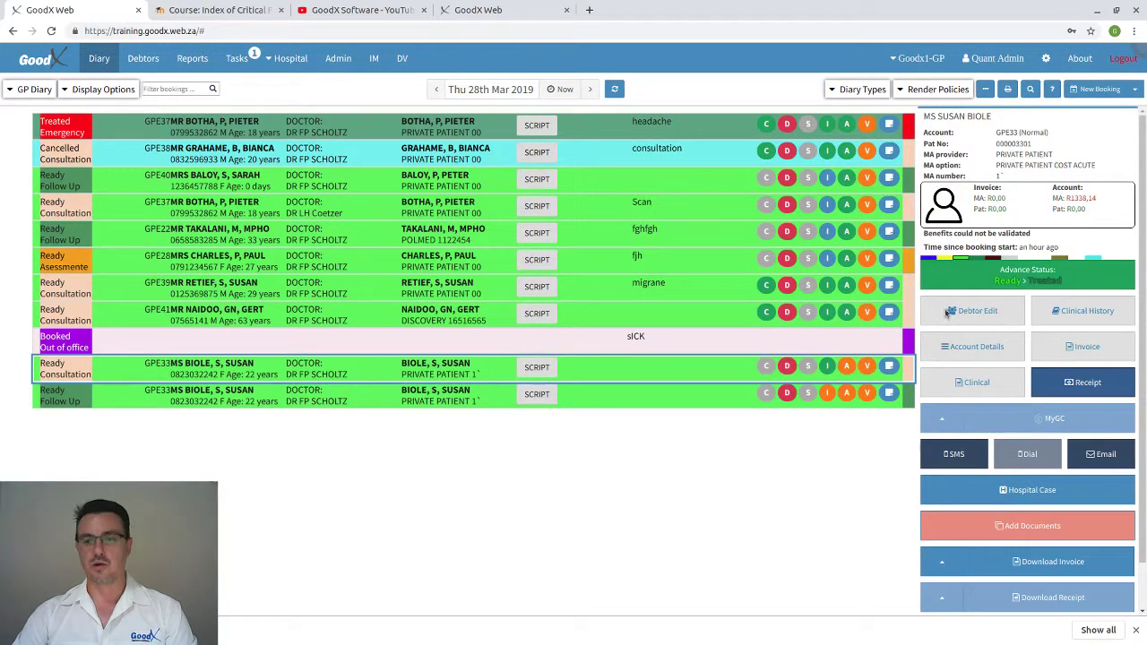
Start a new GP Diary booking of type Consultation
{"action": "left_click", "coordinate": [1100, 89]}
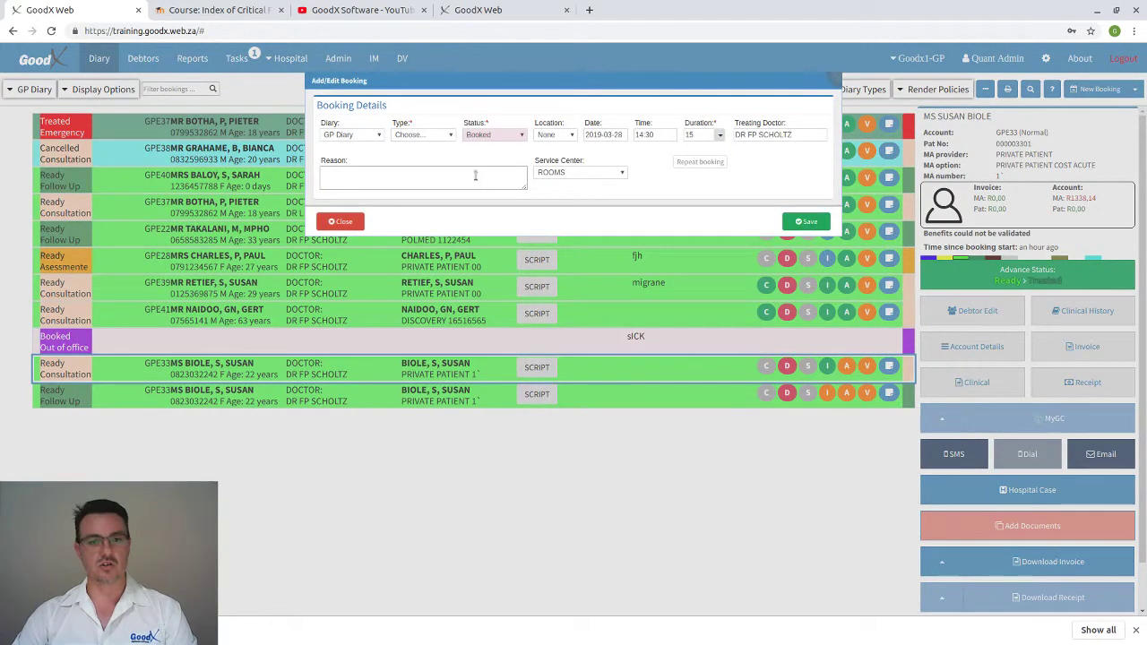
{"action": "left_click", "coordinate": [443, 136]}
{"action": "left_click", "coordinate": [419, 177]}
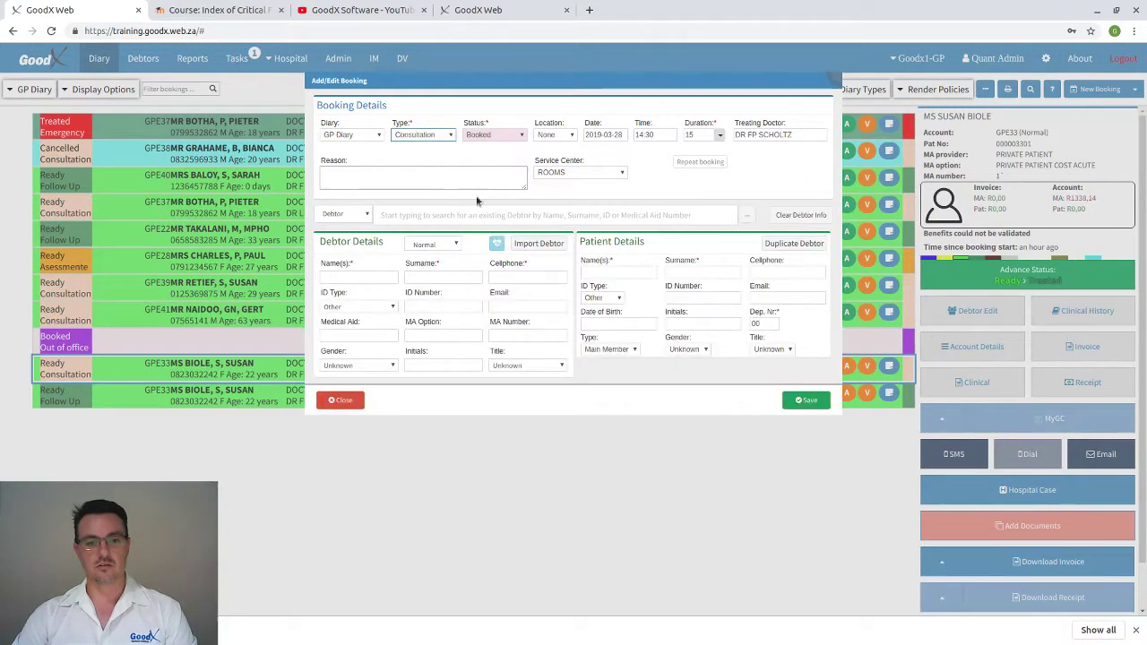
{"action": "left_click", "coordinate": [378, 277]}
{"action": "type", "text": "d"}
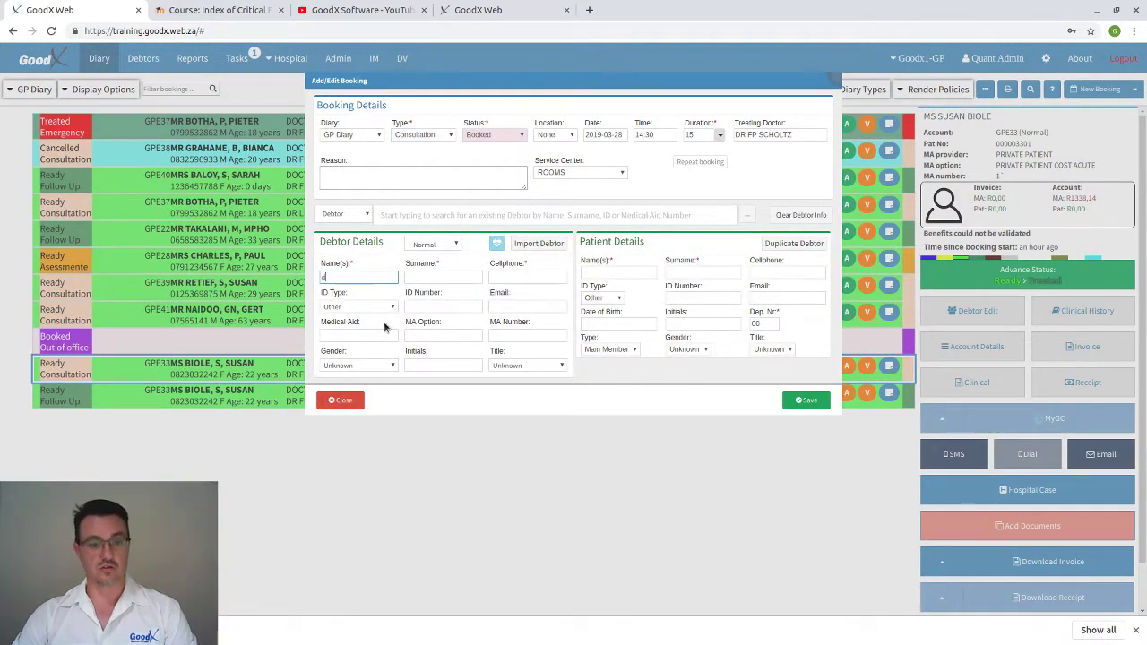
{"action": "key", "text": "BackSpace"}
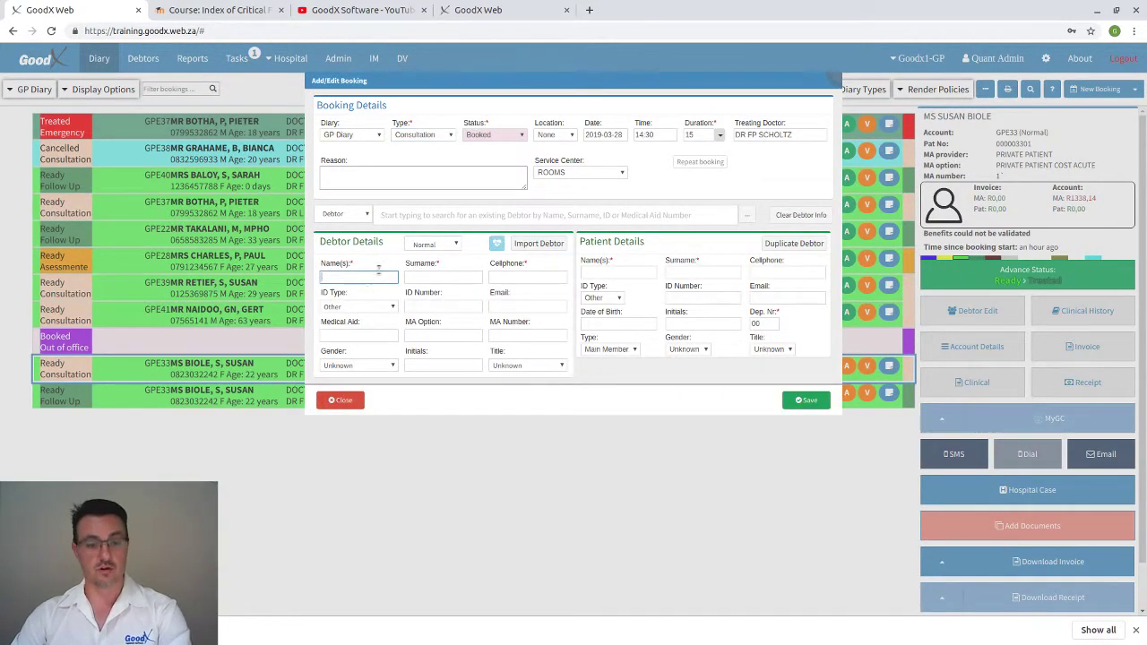
Search the existing debtors for "s", choose the fourth match as the booking's debtor, and save the booking
{"action": "left_click", "coordinate": [385, 215]}
{"action": "type", "text": "s"}
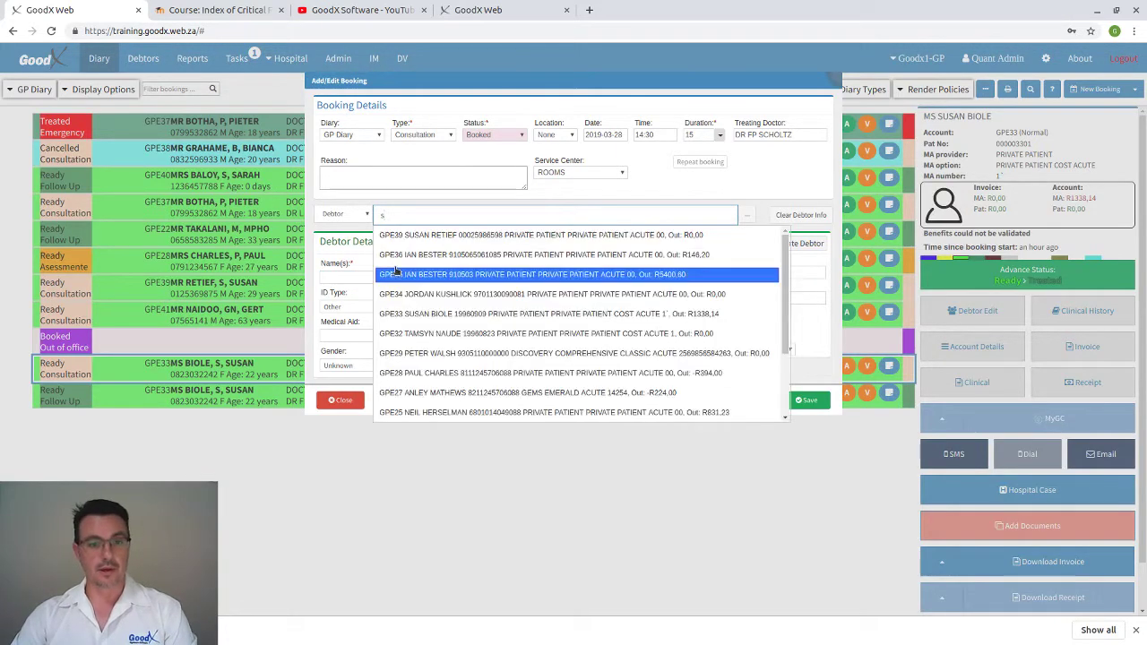
{"action": "left_click", "coordinate": [412, 294]}
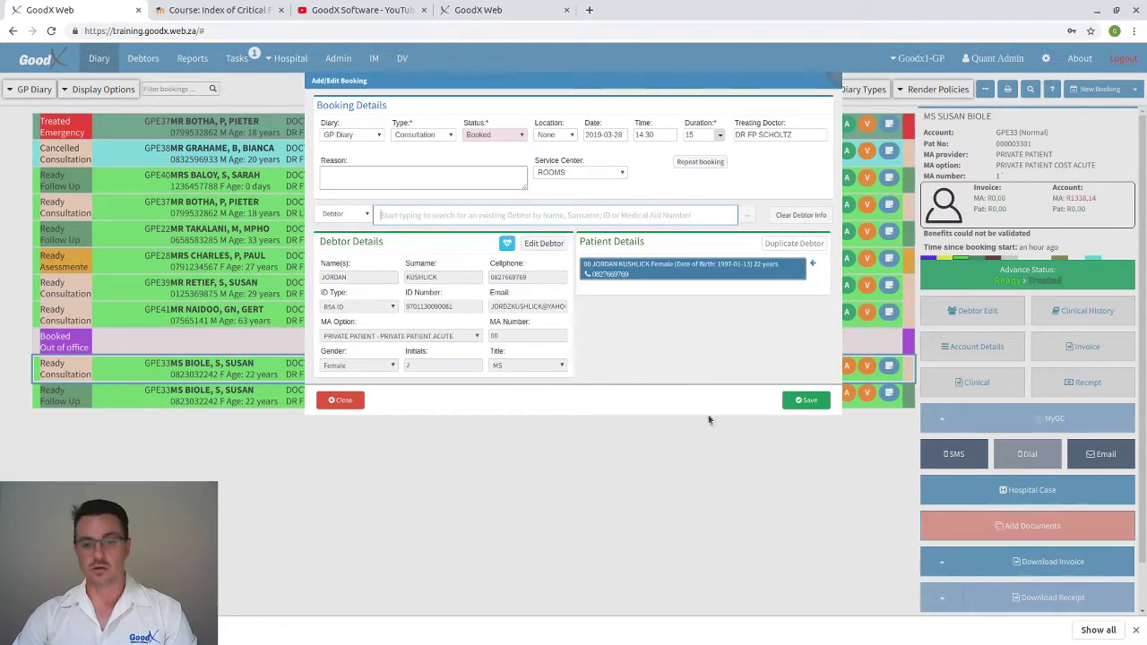
{"action": "left_click", "coordinate": [803, 404]}
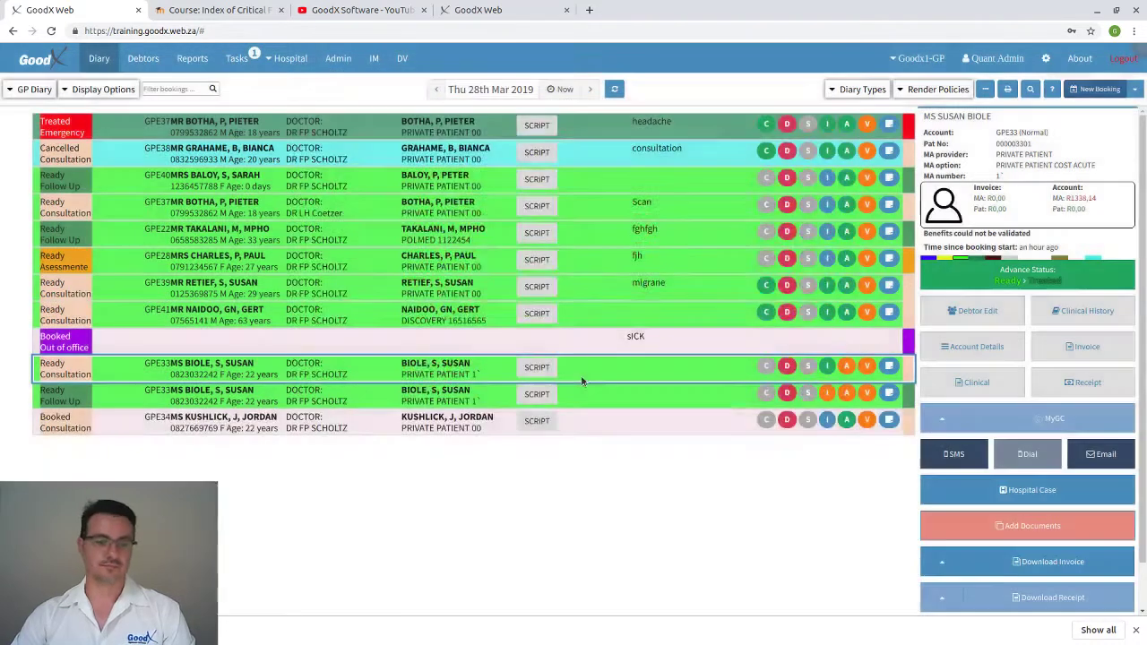
Advance the new consultation booking's status from Booked through Arrived to Ready
{"action": "left_click", "coordinate": [429, 429]}
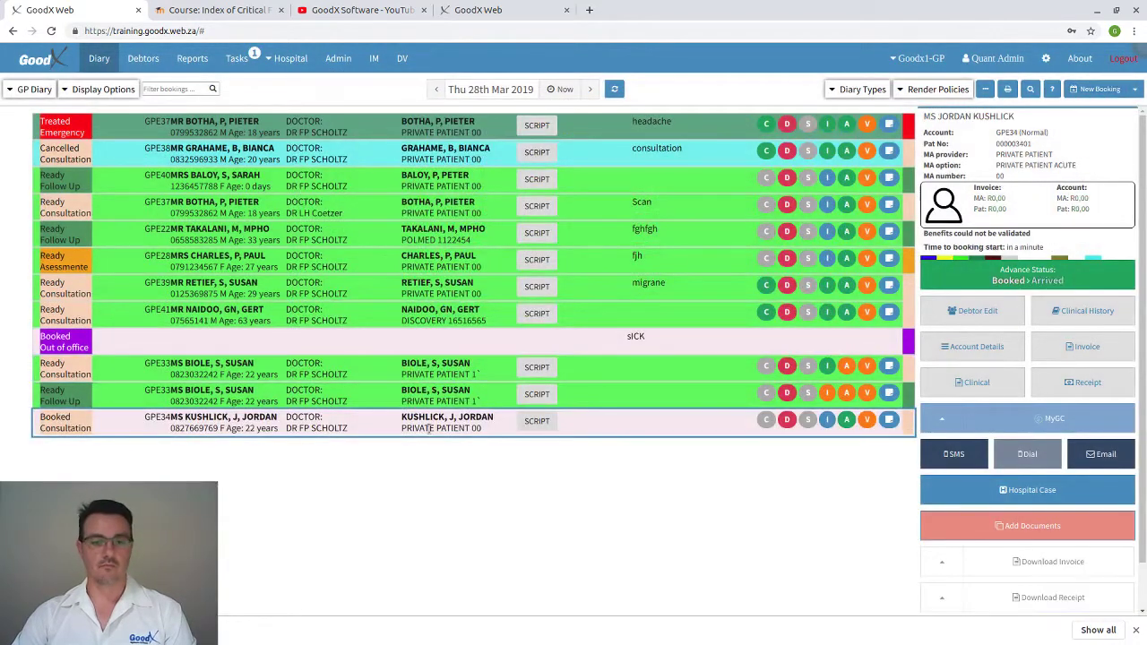
{"action": "left_click", "coordinate": [1048, 279]}
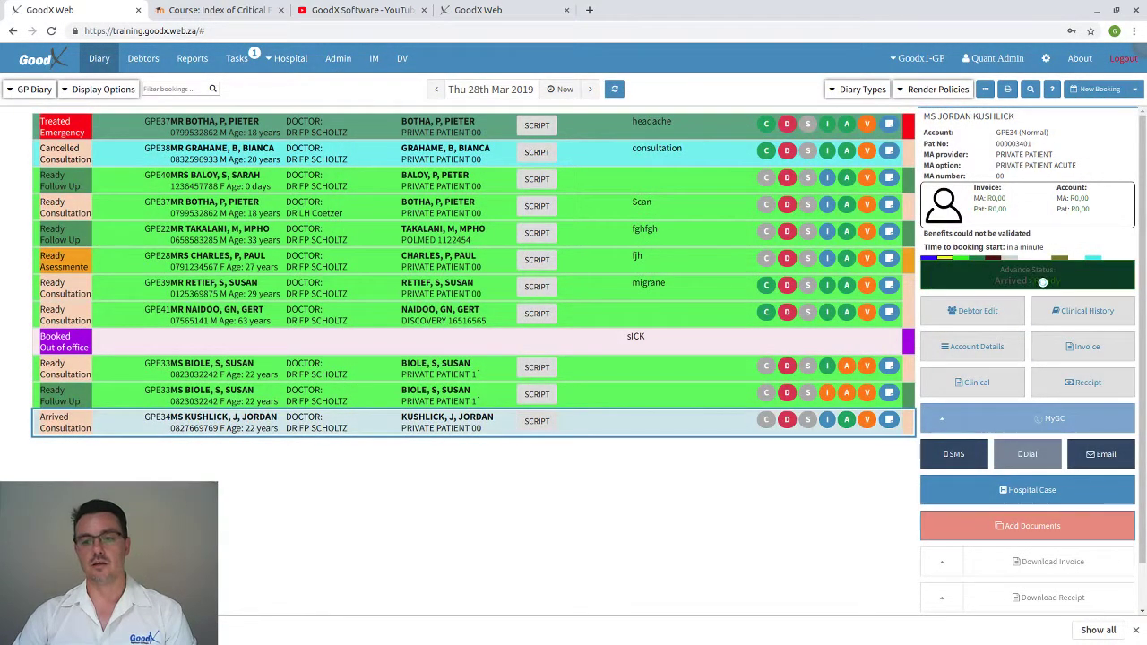
{"action": "left_click", "coordinate": [1042, 281]}
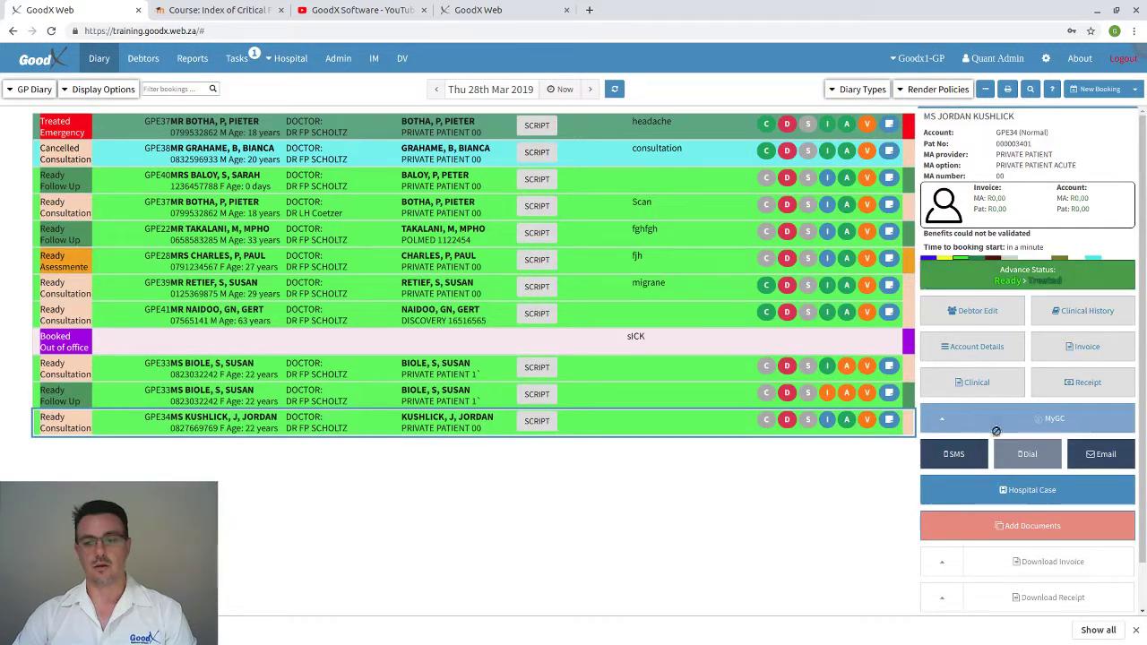
On the booking's invoice, delete the fifth and second procedure lines and mark it as a private invoice
{"action": "left_click", "coordinate": [1055, 351]}
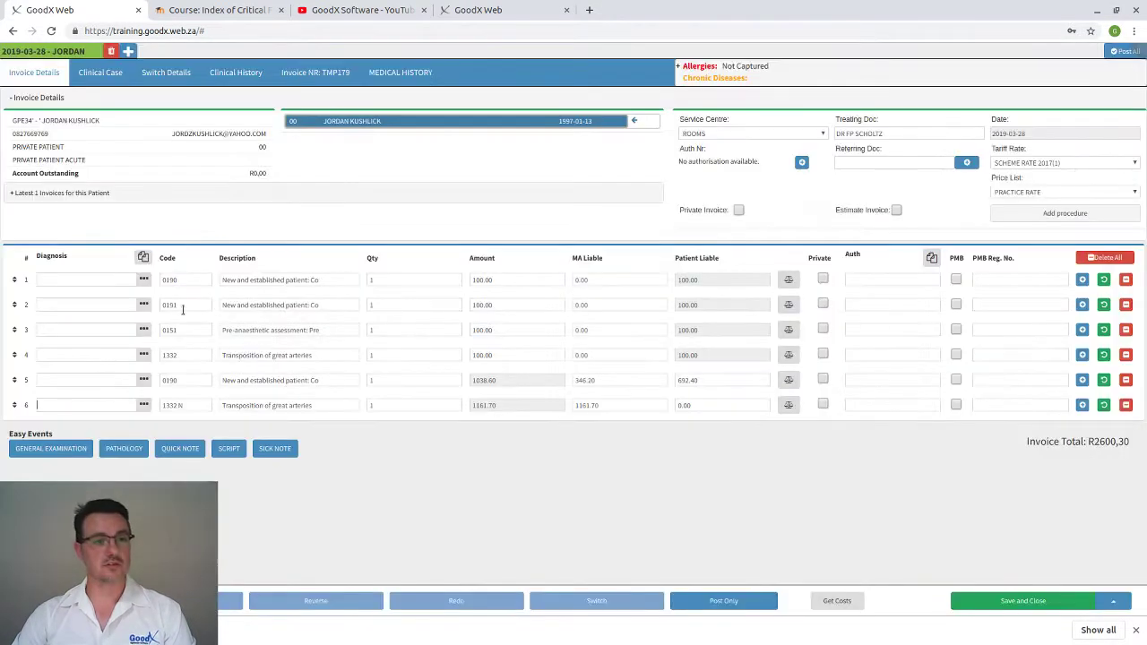
{"action": "left_click", "coordinate": [1126, 380]}
{"action": "left_click", "coordinate": [1126, 305]}
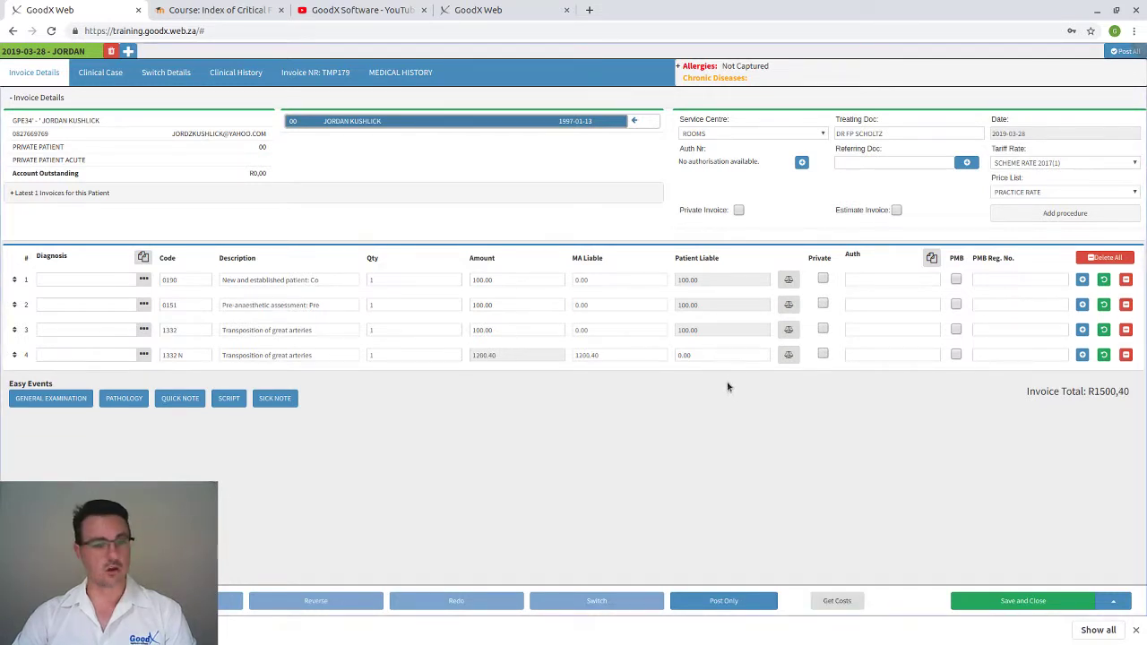
{"action": "left_click", "coordinate": [738, 210]}
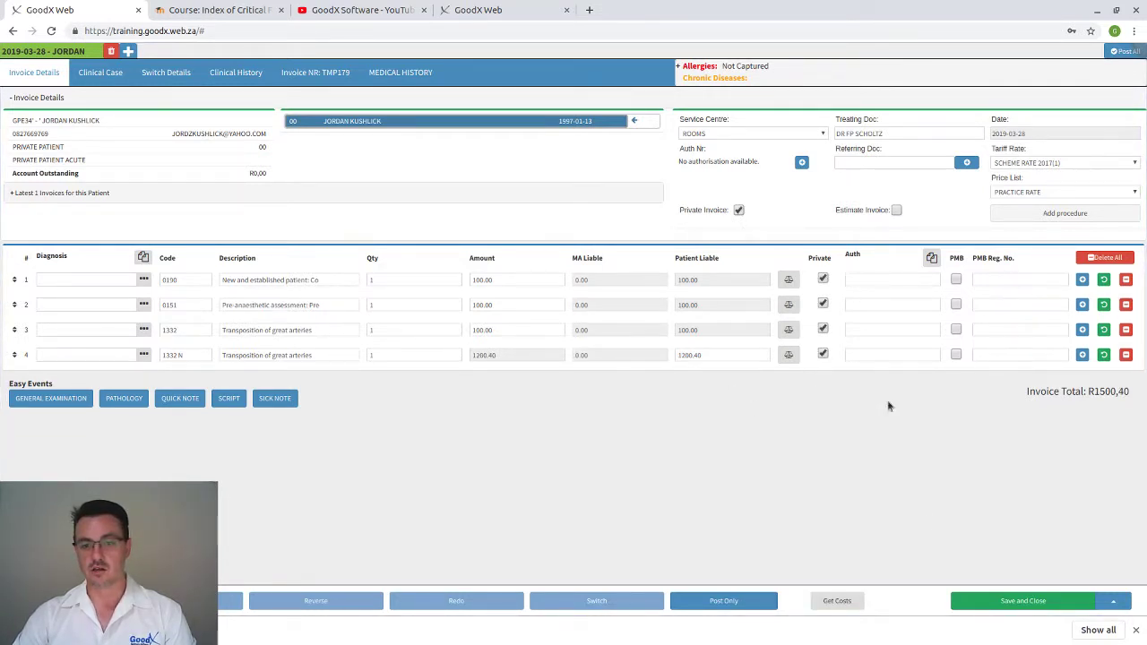
Apply diagnosis code J20.9 to all four invoice lines and post the invoice
{"action": "left_click", "coordinate": [717, 598]}
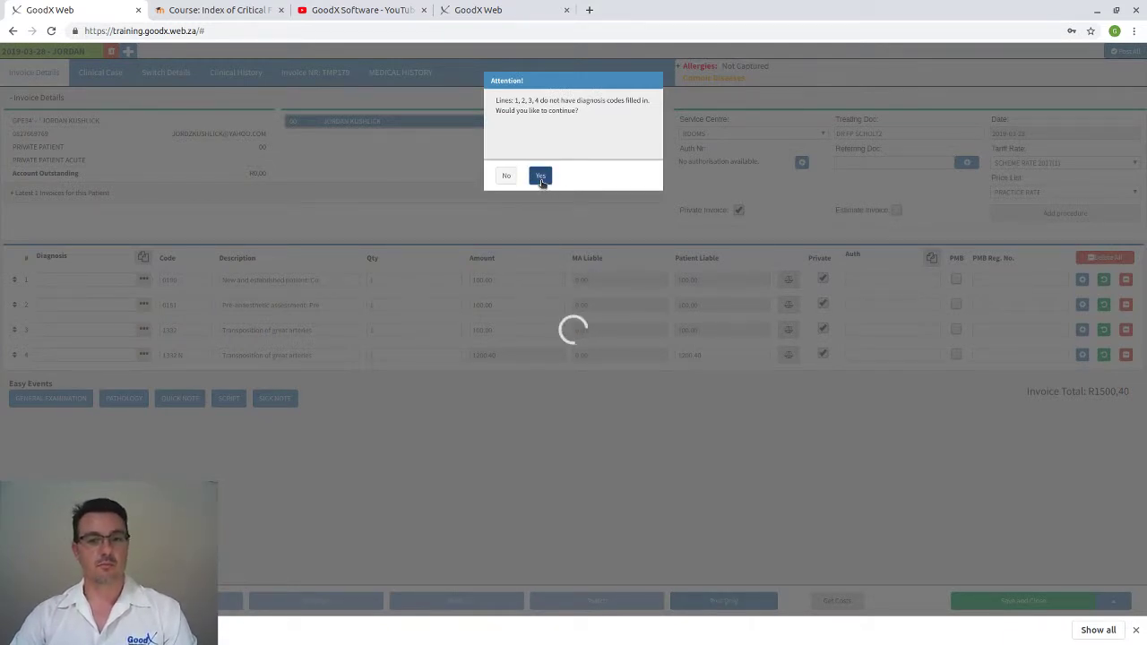
{"action": "left_click", "coordinate": [508, 179]}
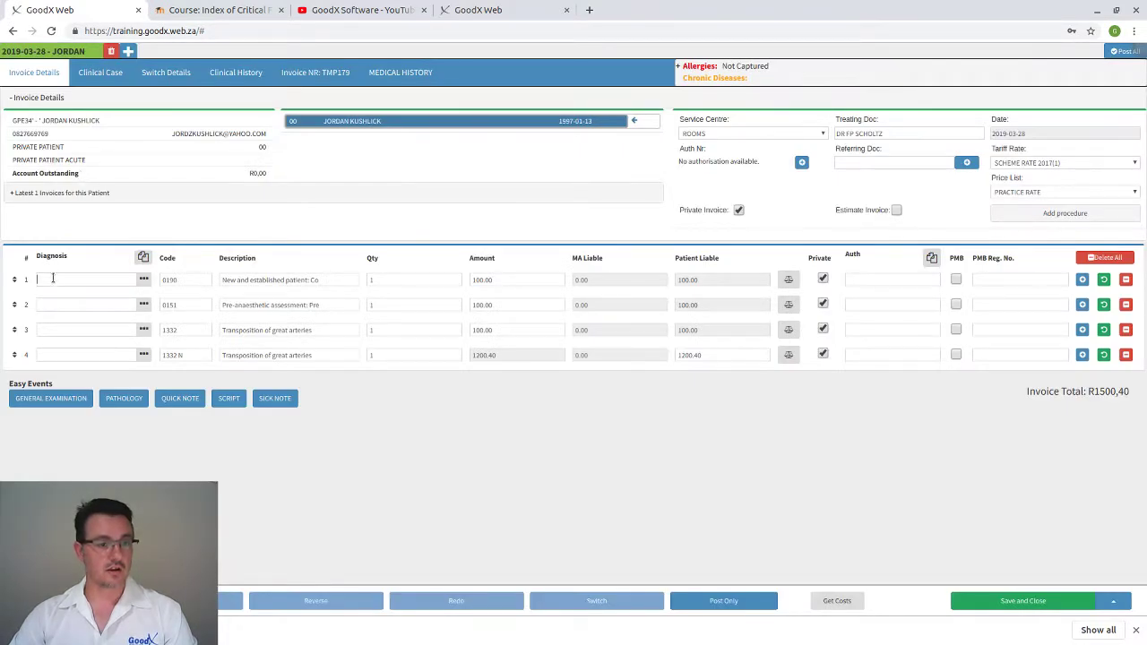
{"action": "left_click", "coordinate": [56, 278]}
{"action": "type", "text": "j20.9"}
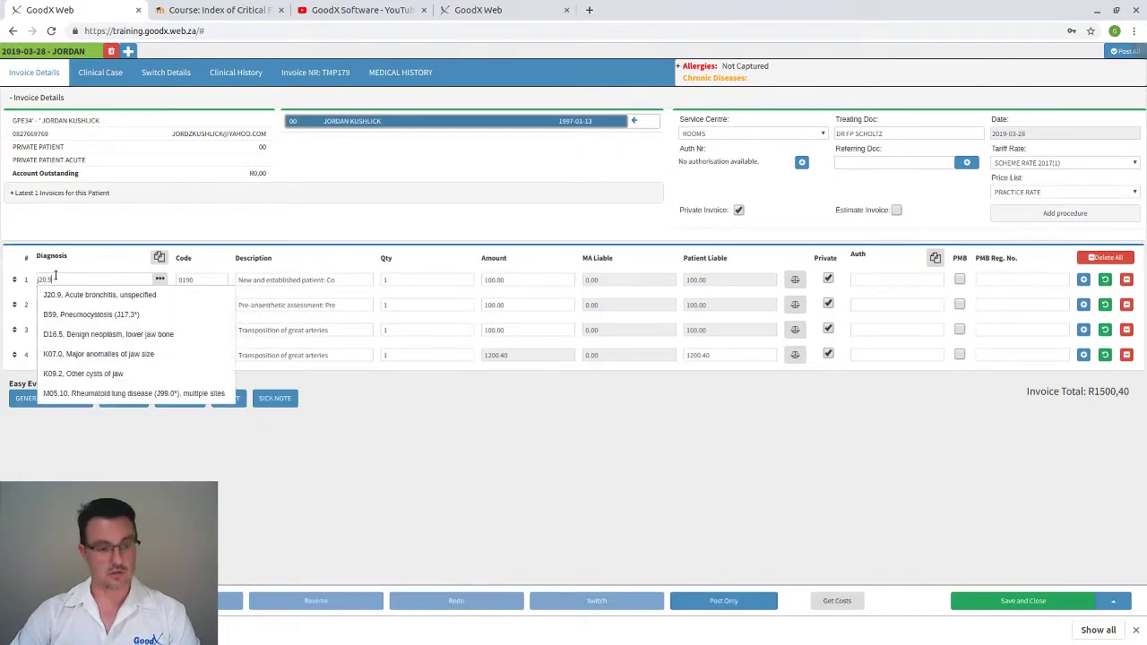
{"action": "key", "text": "Return"}
{"action": "left_click", "coordinate": [147, 256]}
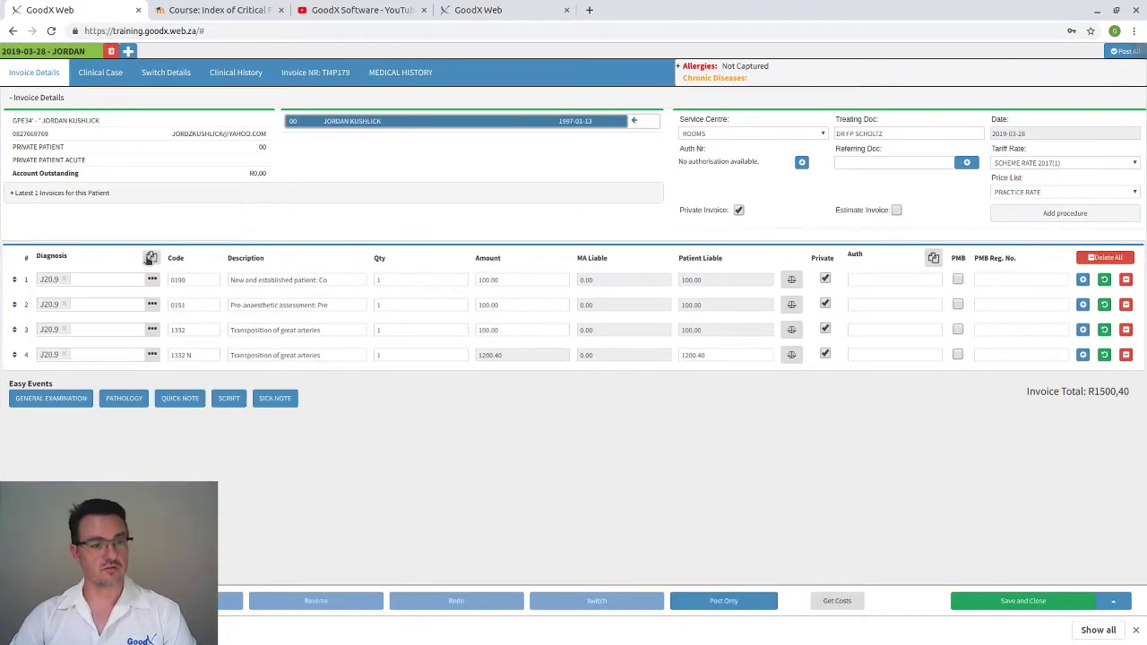
{"action": "left_click", "coordinate": [706, 599]}
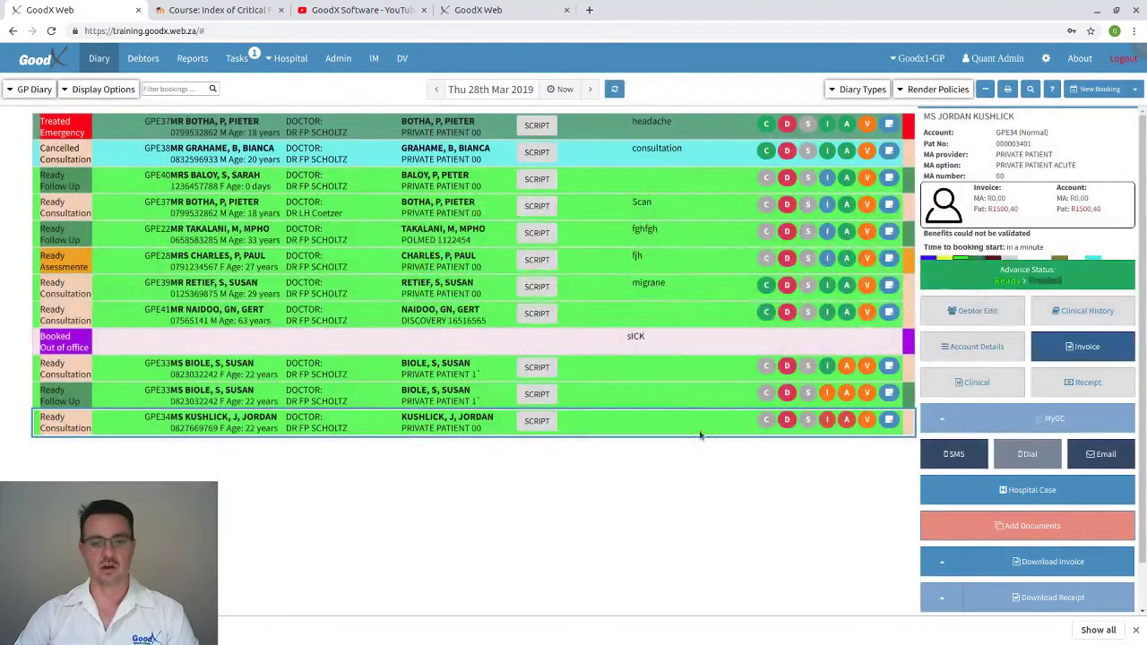
Start a receipt for the new booking with cash ledger CARD, payment type CREDIT CARD and the comment "Thank you"
{"action": "mouse_move", "coordinate": [846, 428]}
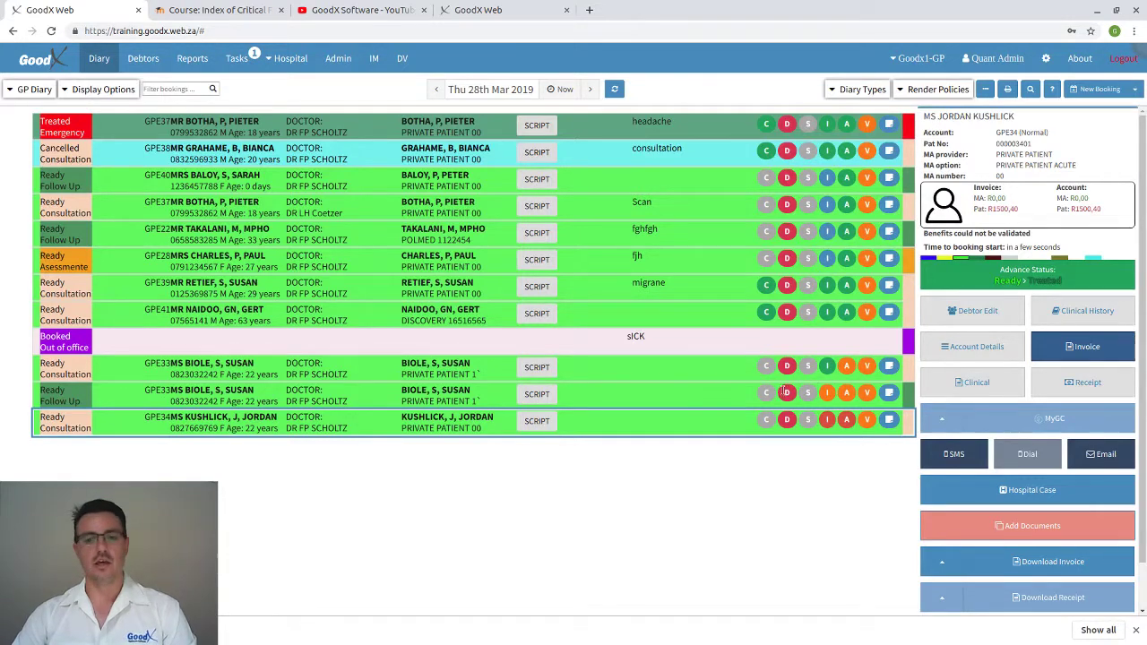
{"action": "left_click", "coordinate": [1083, 383]}
{"action": "left_click", "coordinate": [136, 136]}
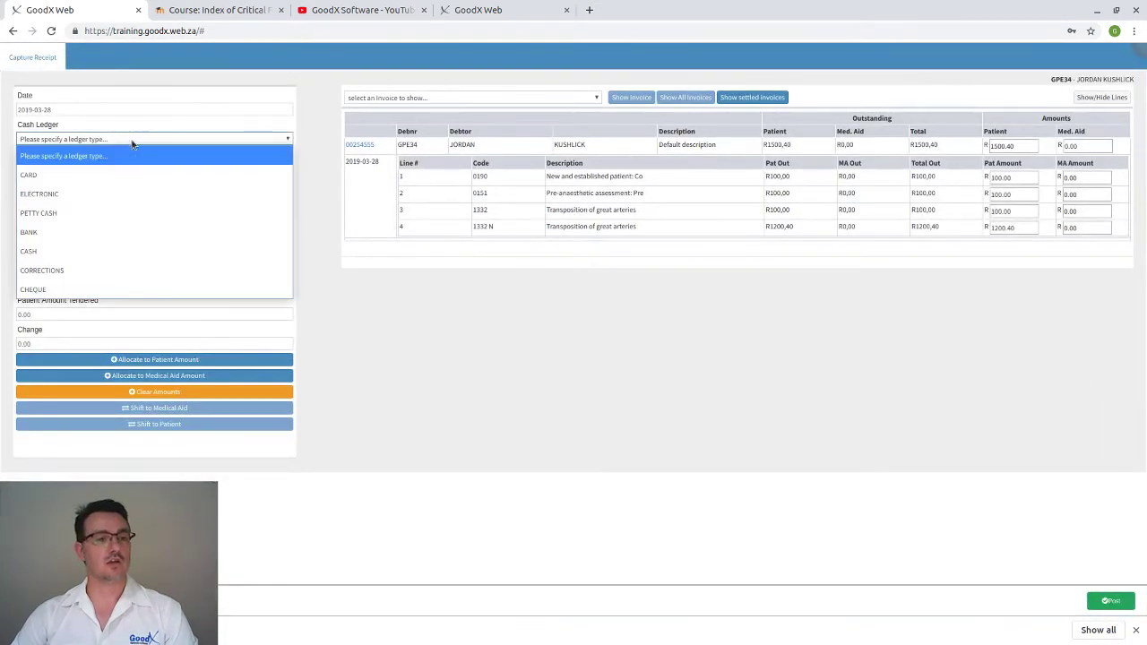
{"action": "left_click", "coordinate": [87, 176]}
{"action": "left_click", "coordinate": [74, 167]}
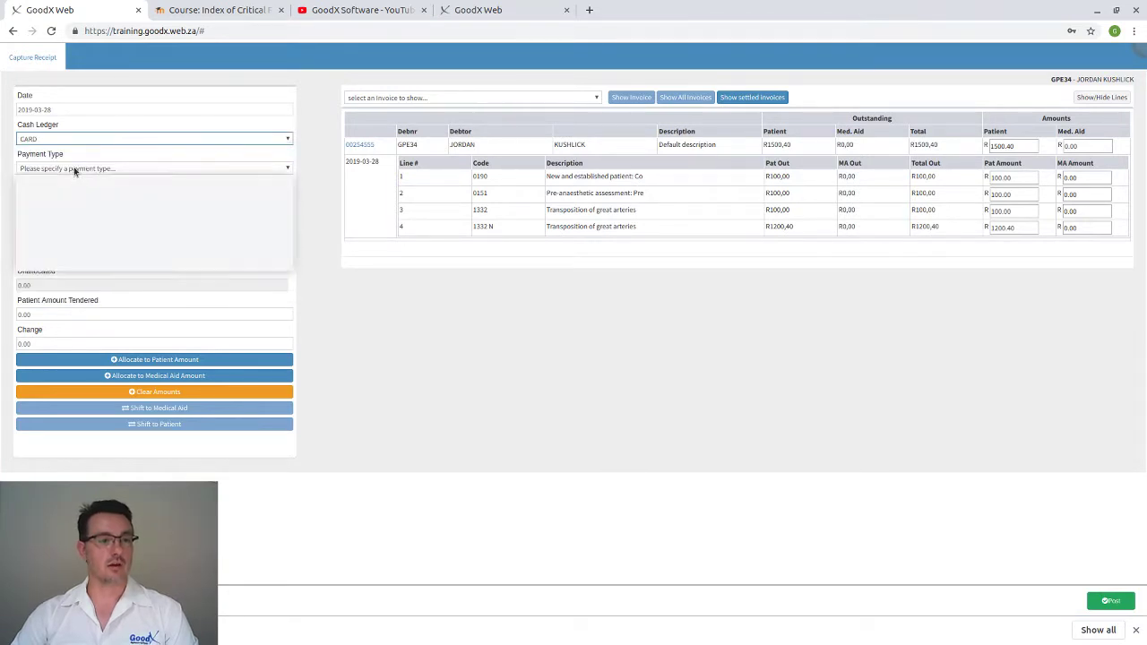
{"action": "left_click", "coordinate": [55, 240]}
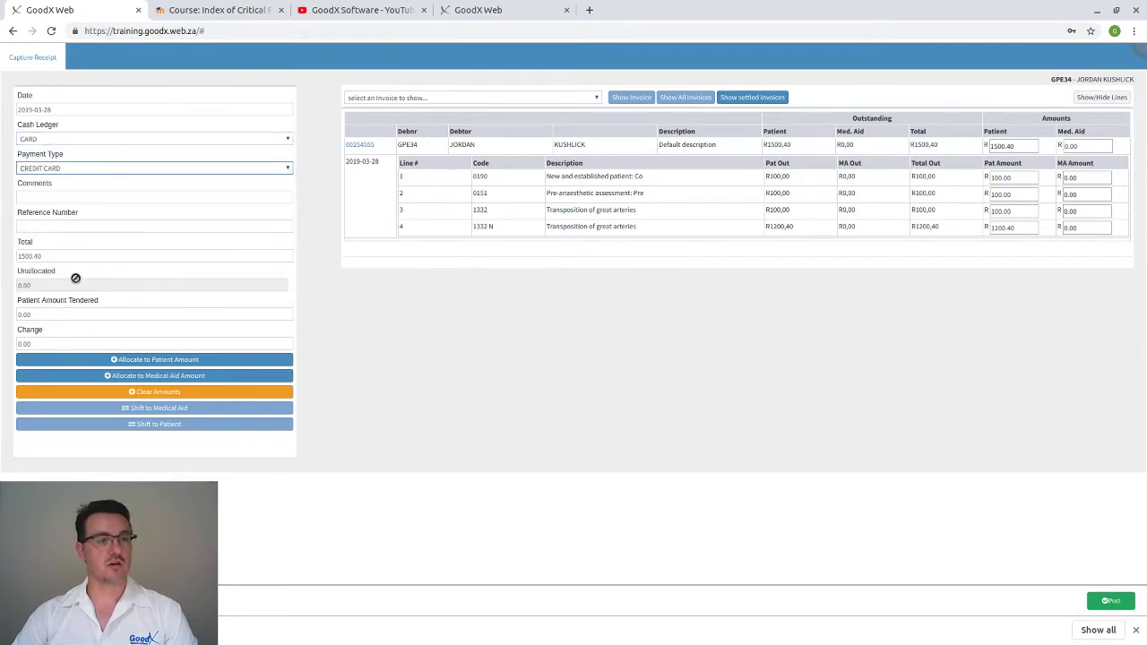
{"action": "left_click", "coordinate": [45, 190]}
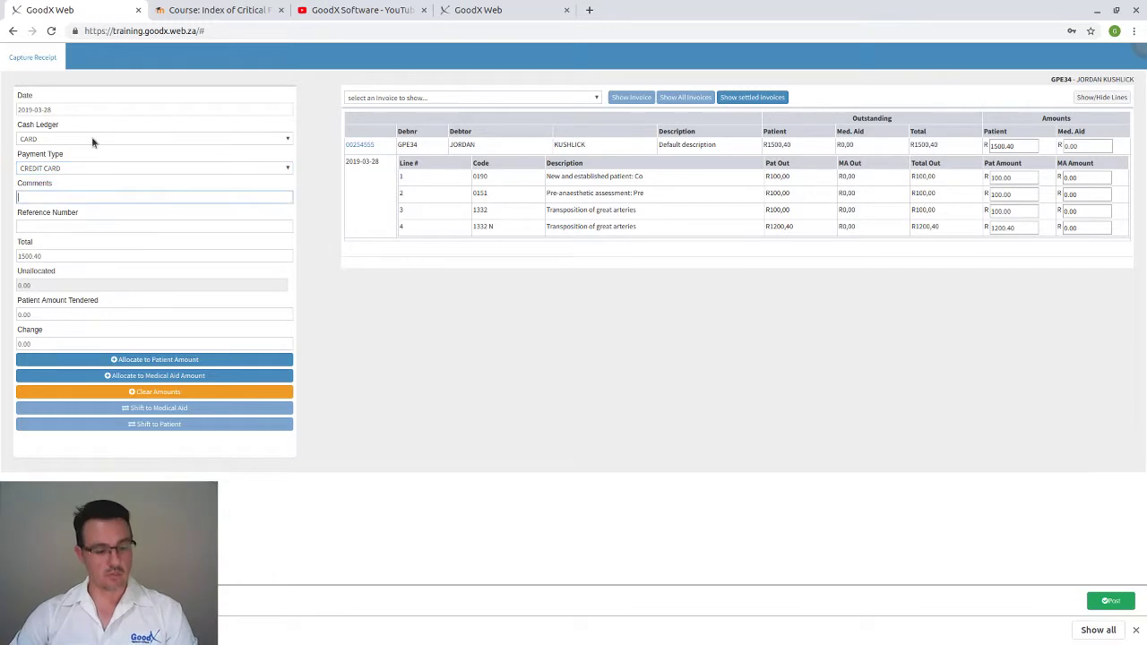
{"action": "type", "text": "Thank you"}
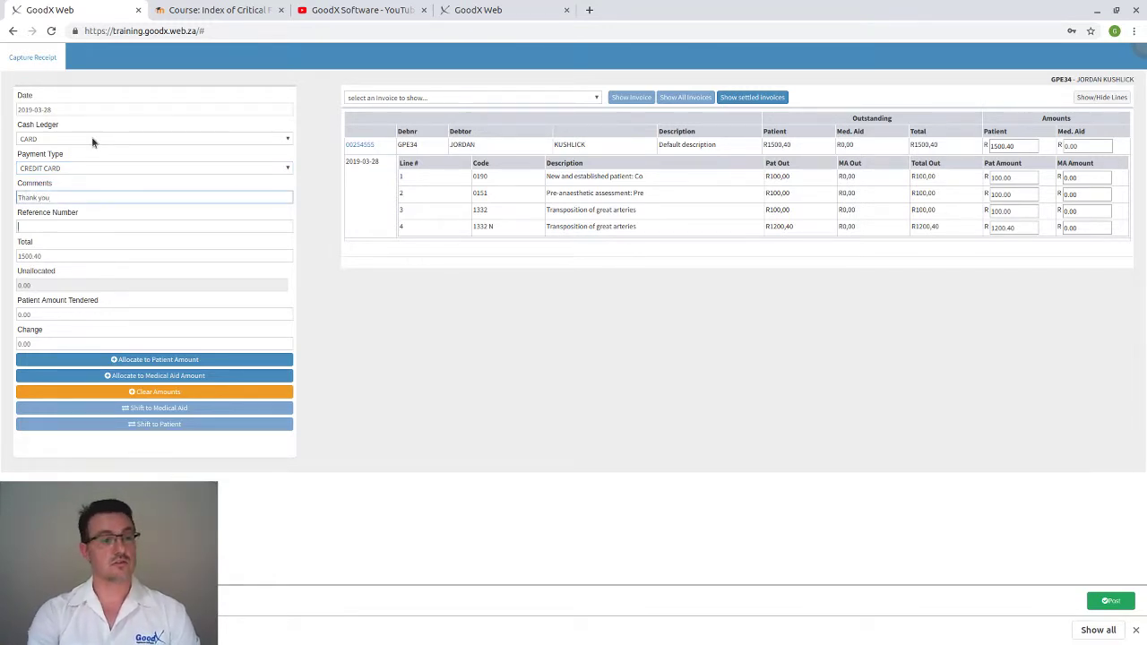
Post the R1500.40 credit card receipt, close its generated document and dismiss the downloads bar
{"action": "key", "text": "Tab"}
{"action": "key", "text": "Tab"}
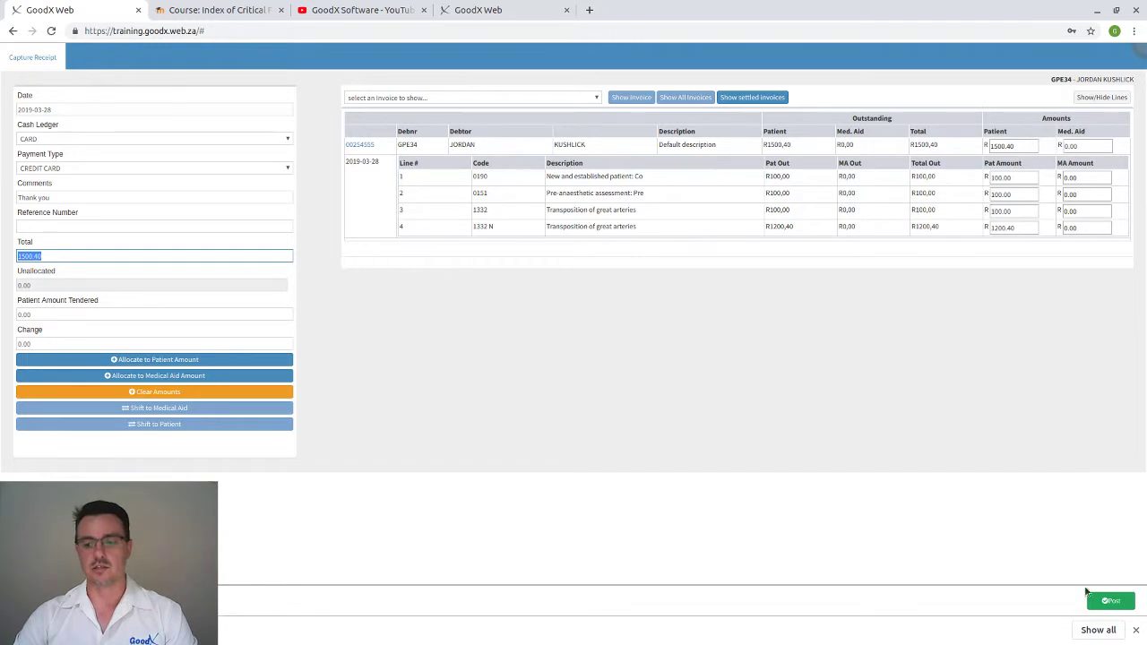
{"action": "left_click", "coordinate": [1110, 600]}
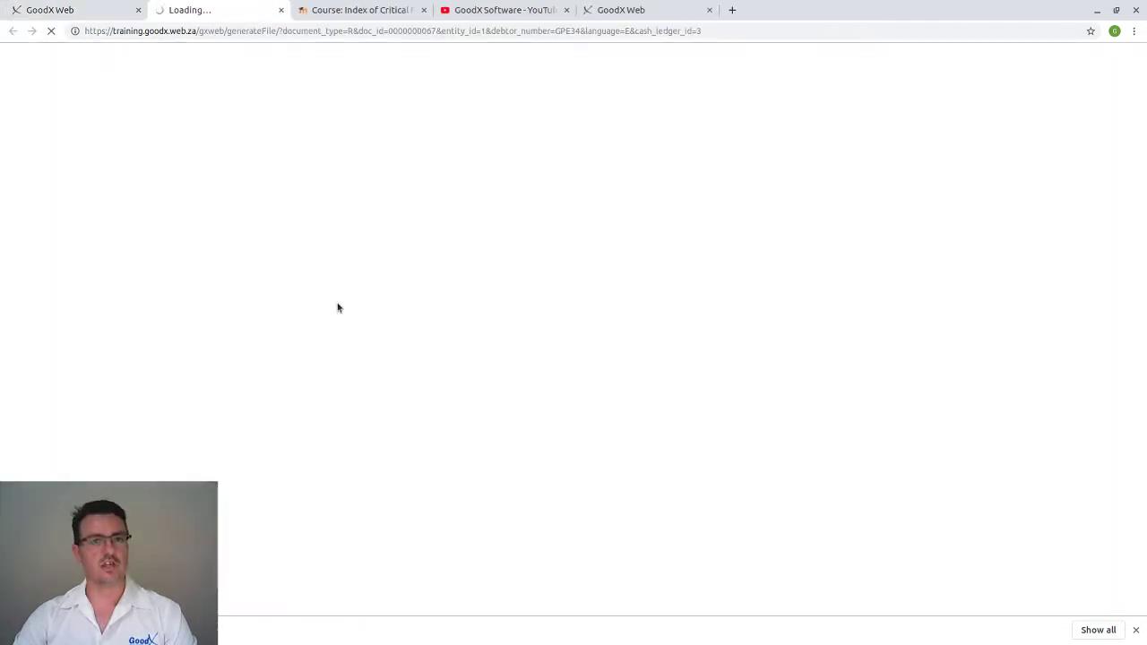
{"action": "left_click", "coordinate": [281, 13]}
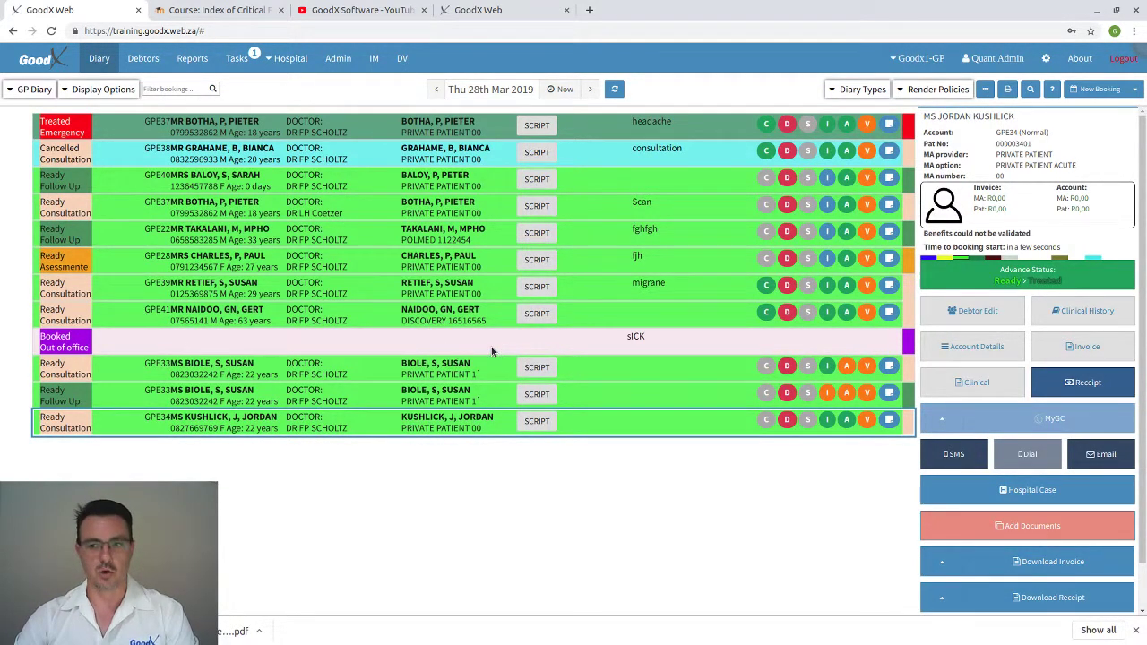
{"action": "mouse_move", "coordinate": [827, 421]}
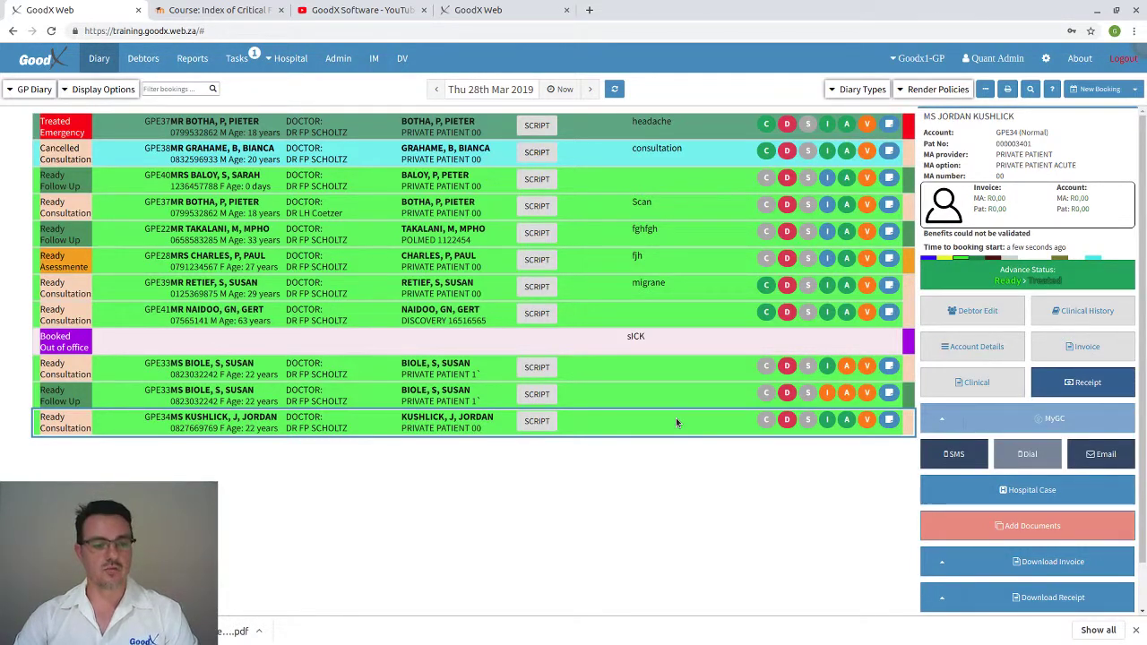
{"action": "left_click", "coordinate": [1135, 632]}
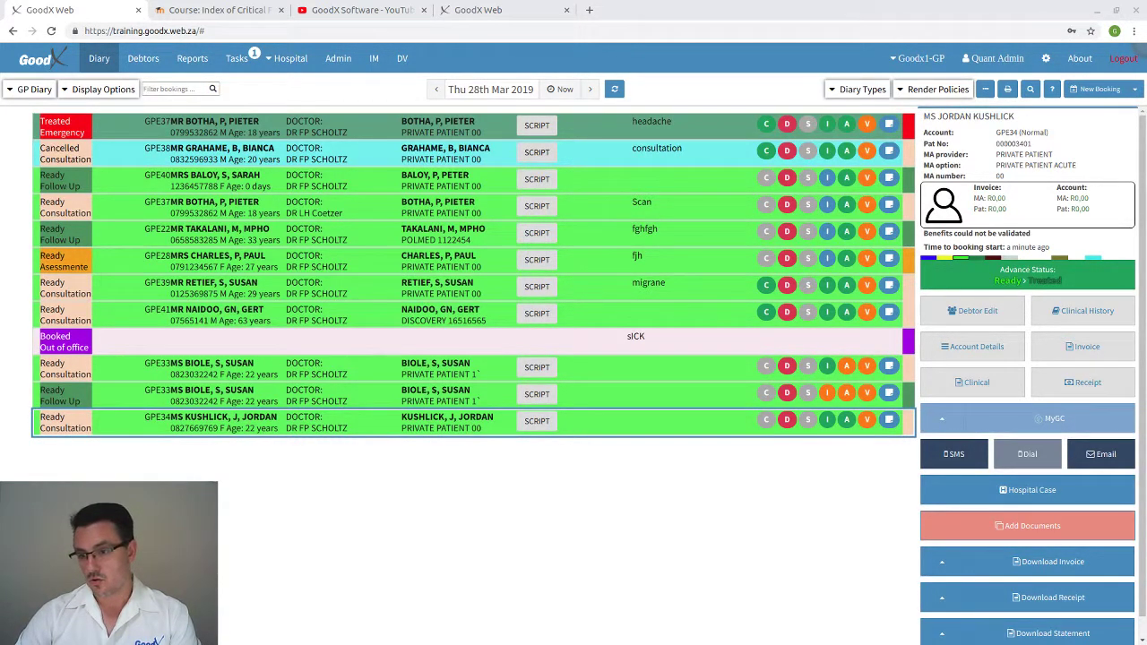
Look through the summaries of the Ready bookings in the diary and select the POLMED patient's follow-up booking
{"action": "left_click", "coordinate": [635, 283]}
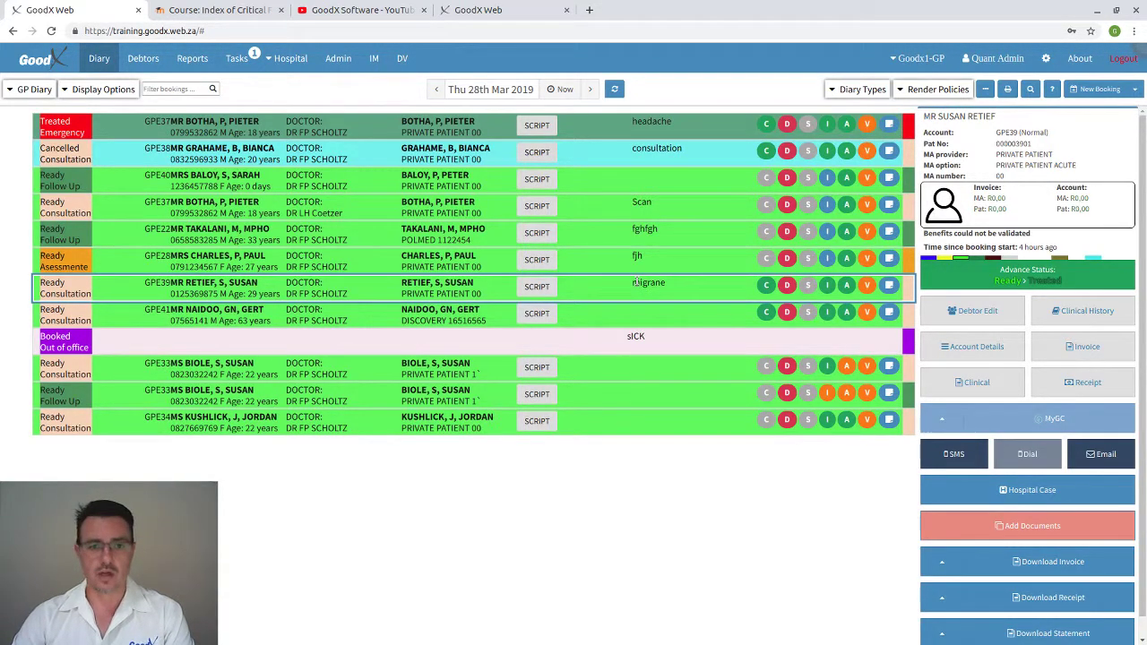
{"action": "left_click", "coordinate": [635, 257]}
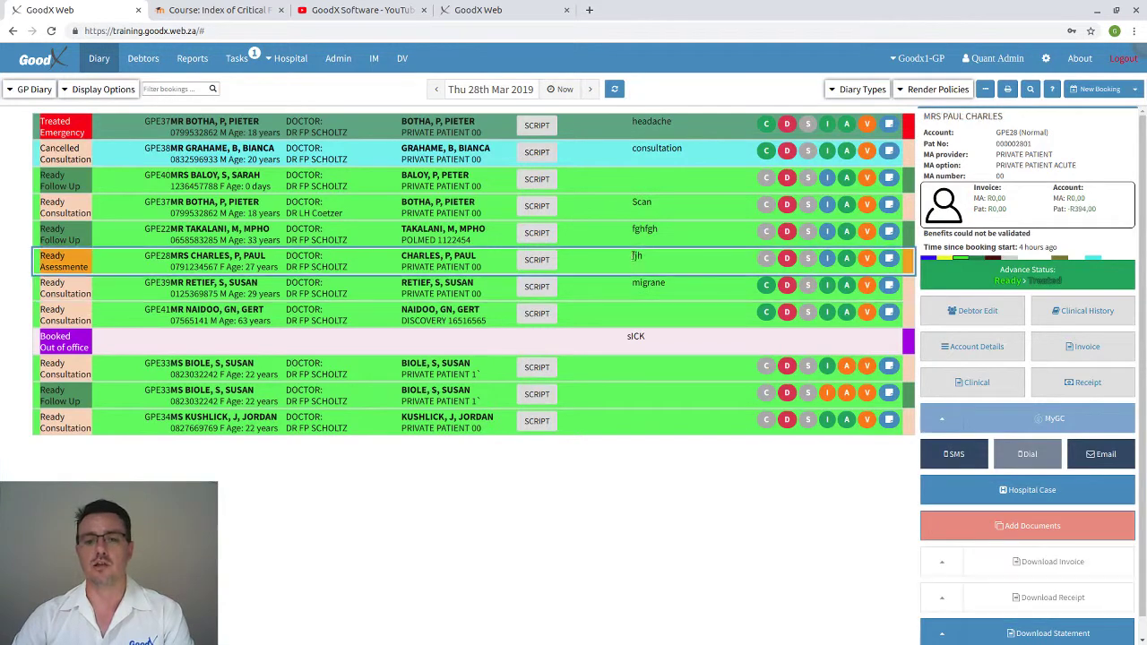
{"action": "left_click", "coordinate": [637, 238]}
{"action": "left_click", "coordinate": [633, 269]}
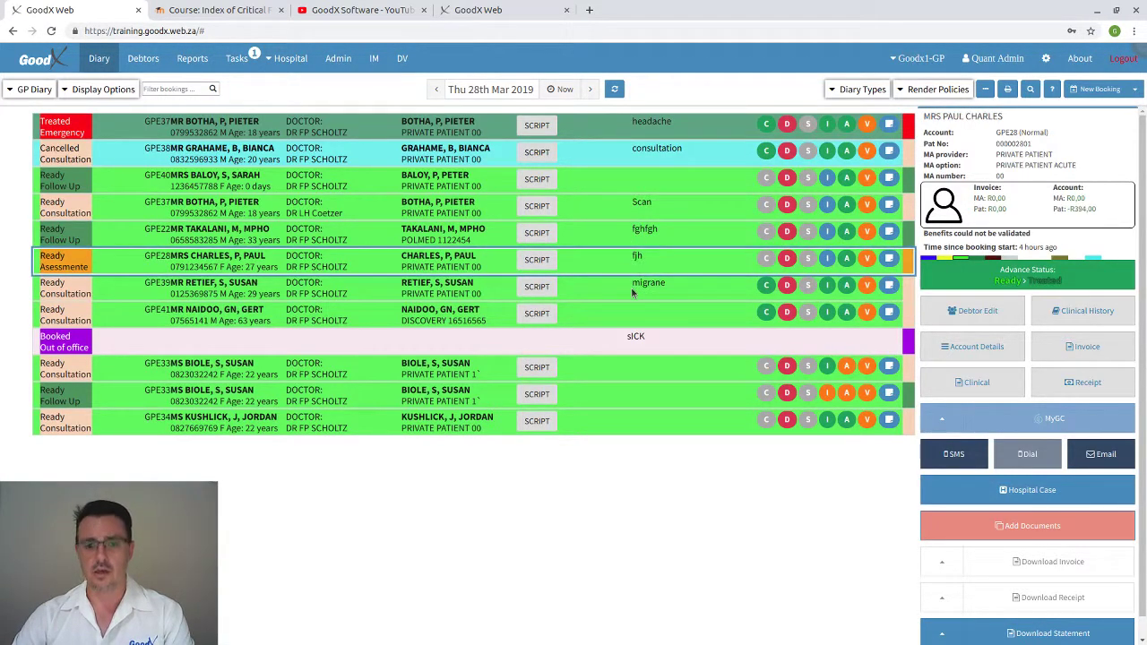
{"action": "left_click", "coordinate": [631, 293]}
{"action": "left_click", "coordinate": [640, 265]}
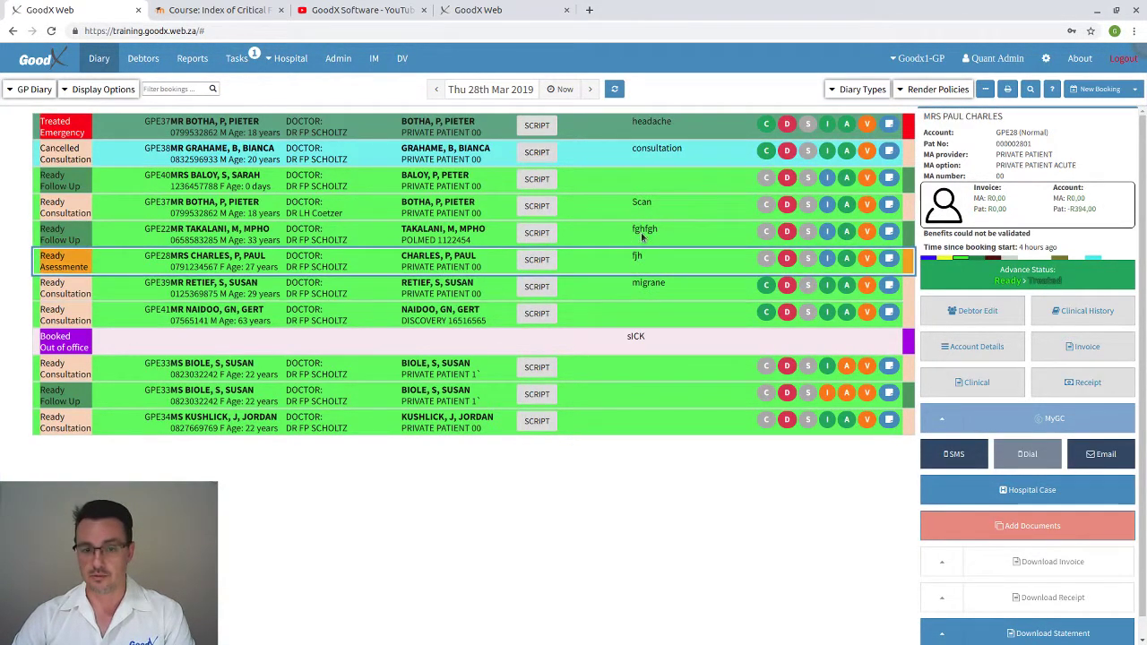
{"action": "left_click", "coordinate": [641, 237]}
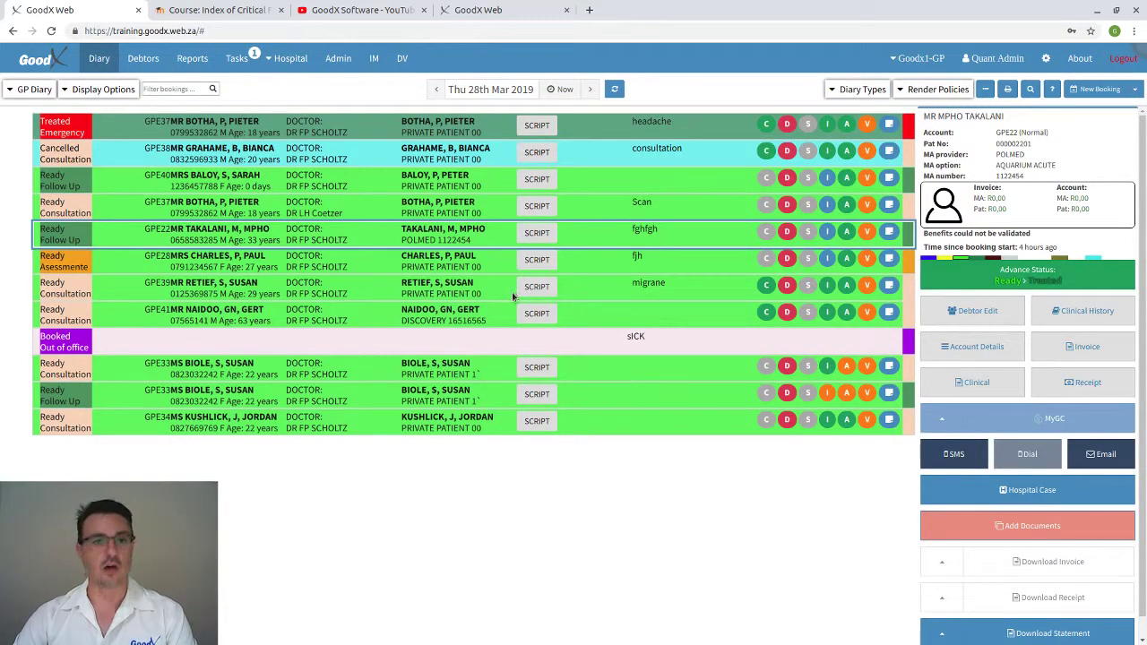
View ERA Management in the administration area and examine the example ERA Batch Details image in Slack
{"action": "left_click", "coordinate": [338, 60]}
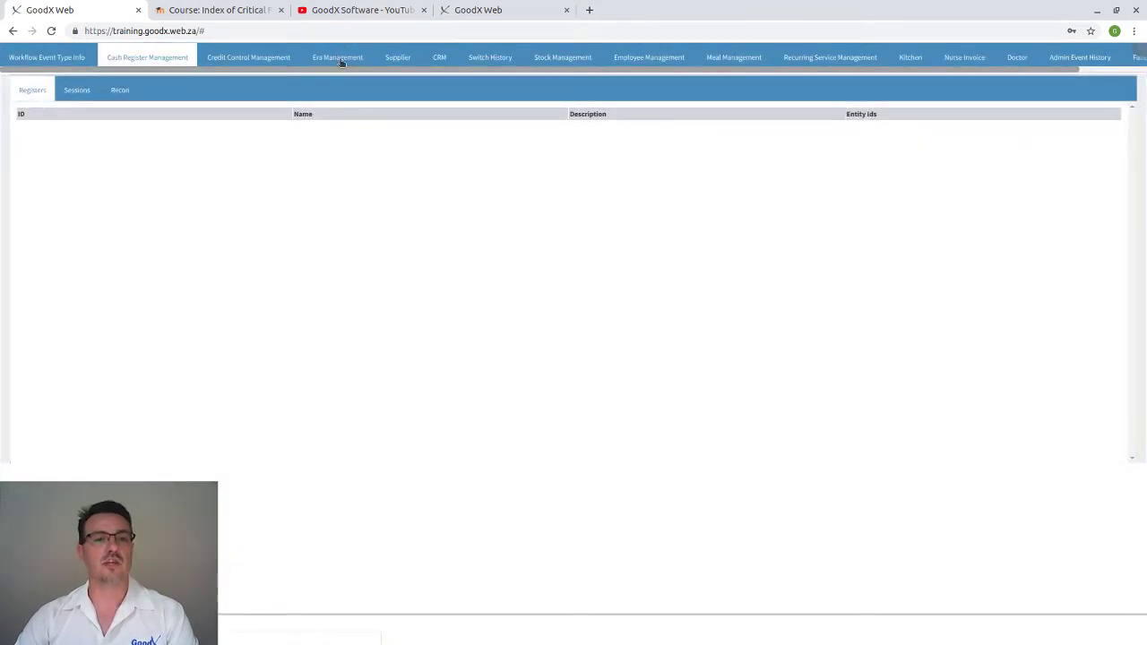
{"action": "left_click", "coordinate": [340, 60]}
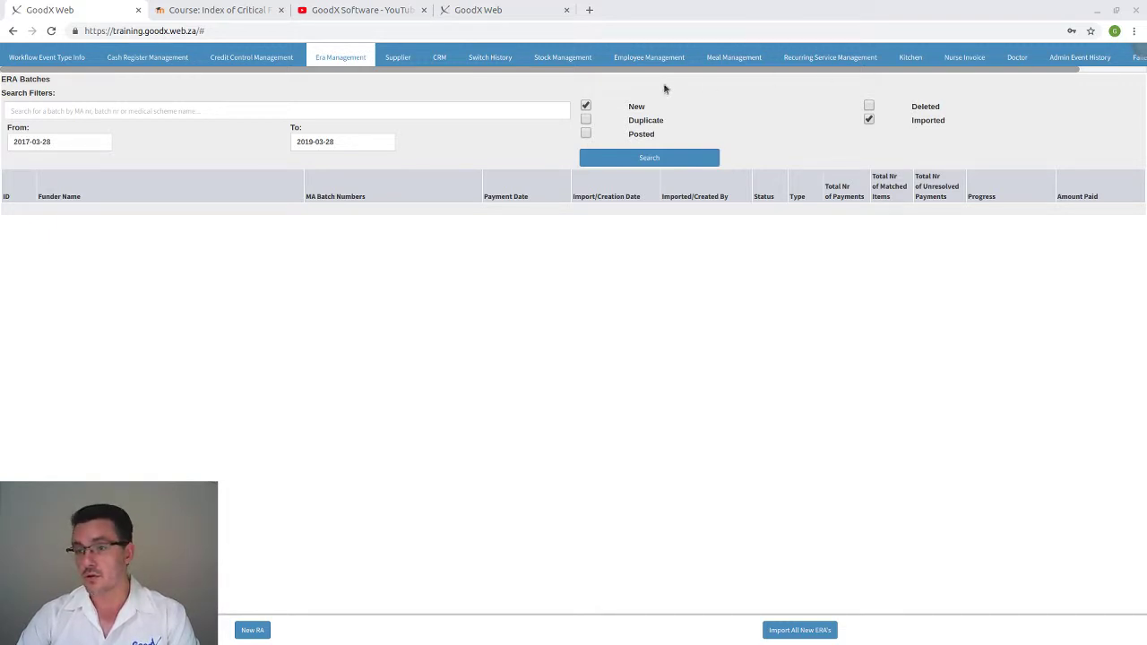
{"action": "key", "text": "alt+Tab"}
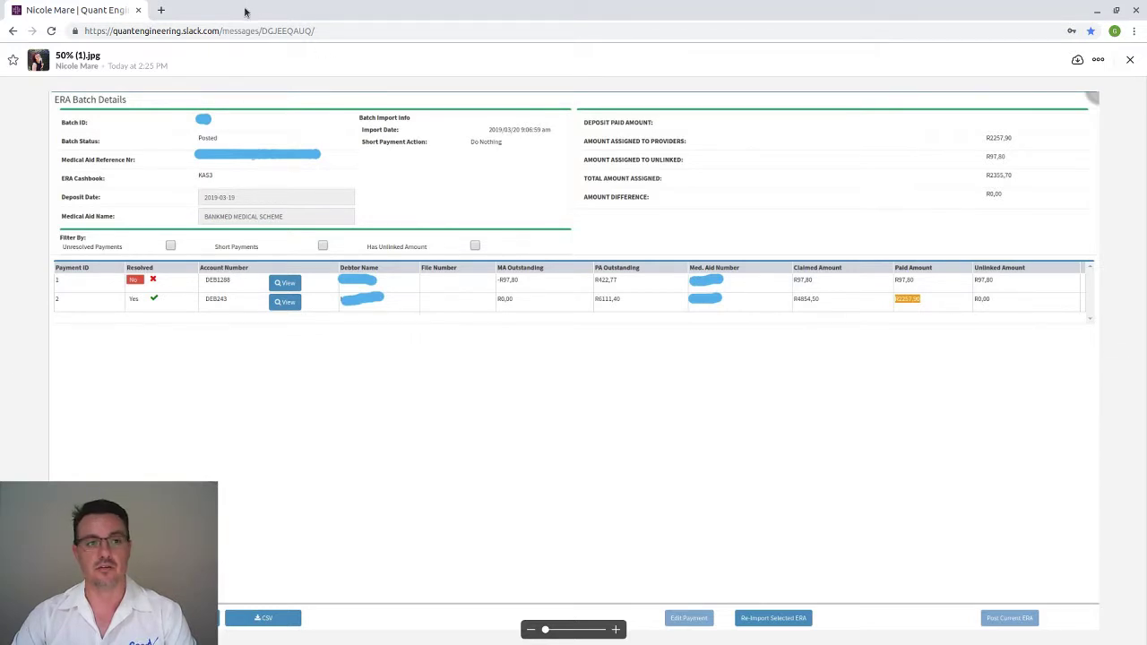
{"action": "left_click_drag", "start_coordinate": [274, 16], "coordinate": [1146, 29]}
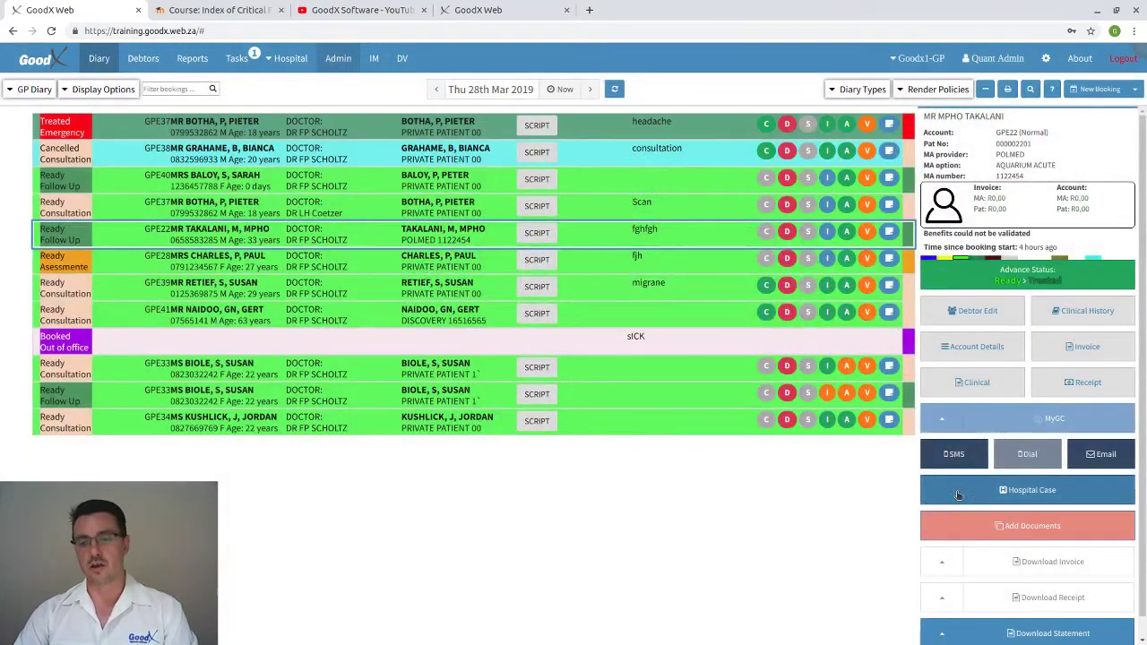
{"action": "left_click", "coordinate": [341, 60]}
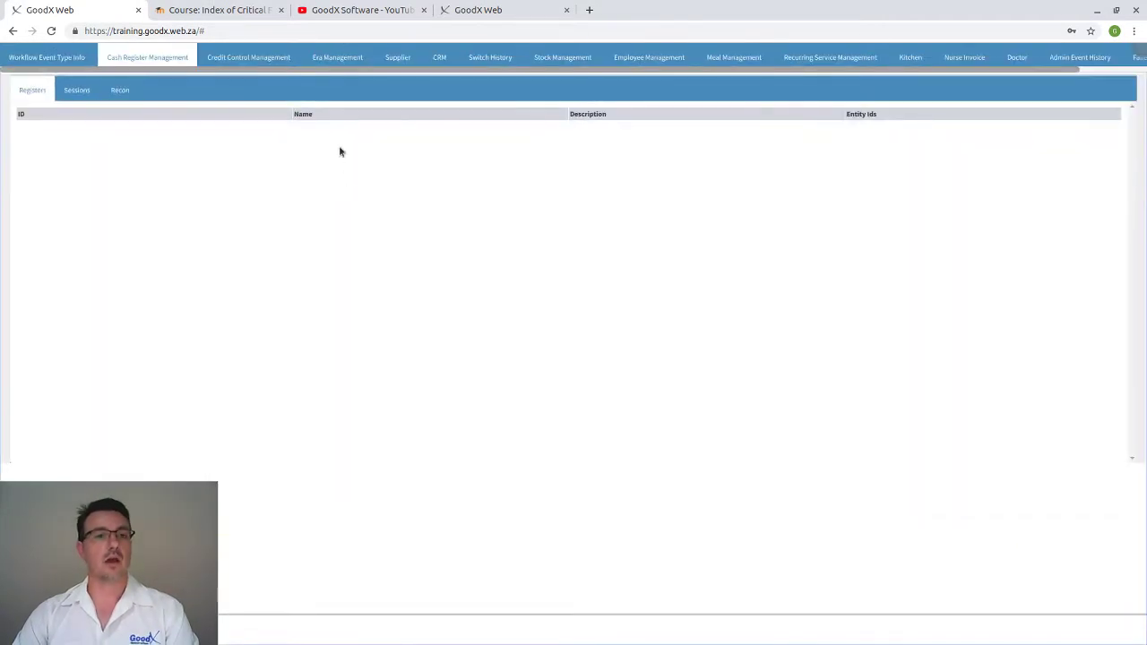
{"action": "left_click", "coordinate": [338, 58]}
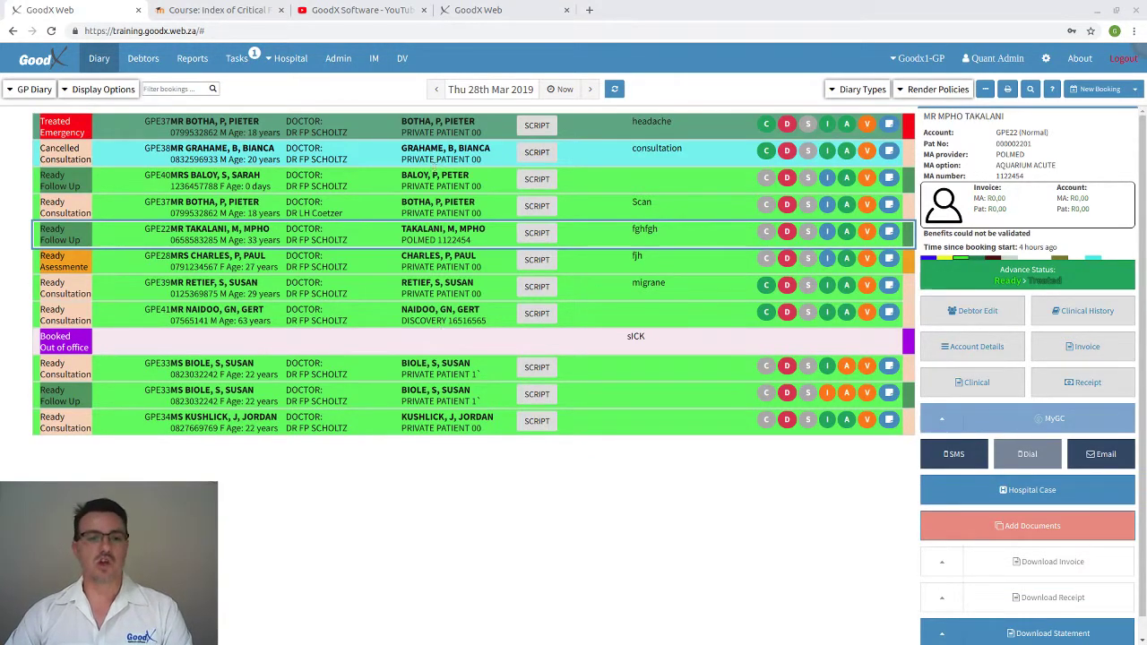
Open the newly booked patient's account details and examine the 2019-03-28 invoice's amount, turnover and cashflow
{"action": "left_click", "coordinate": [589, 428]}
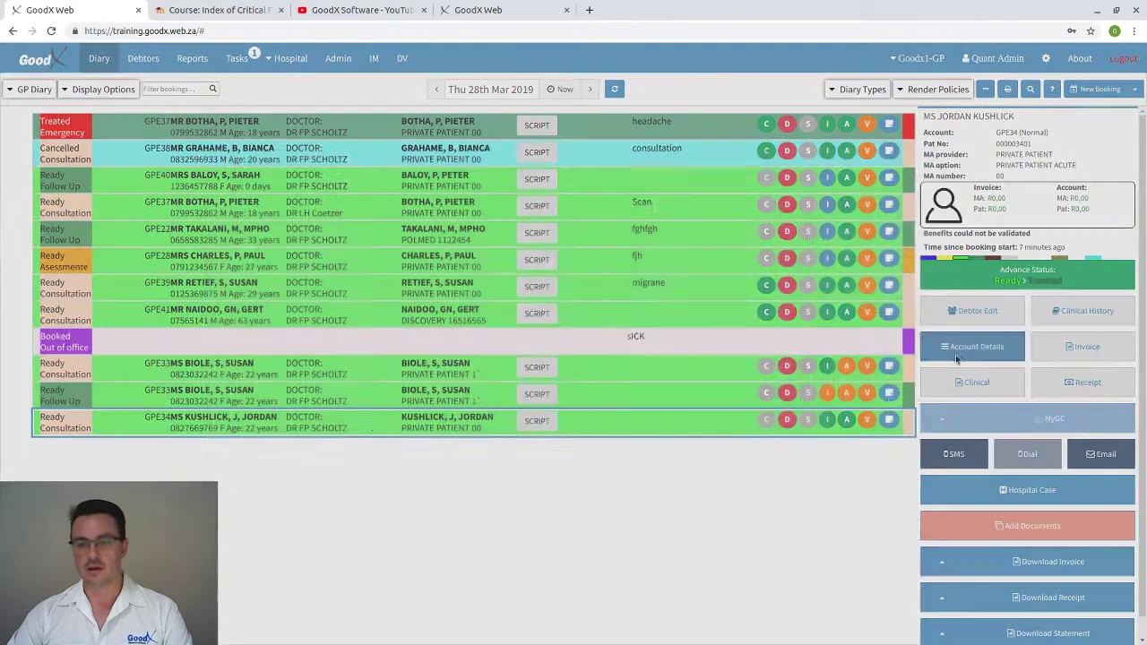
{"action": "left_click", "coordinate": [955, 358]}
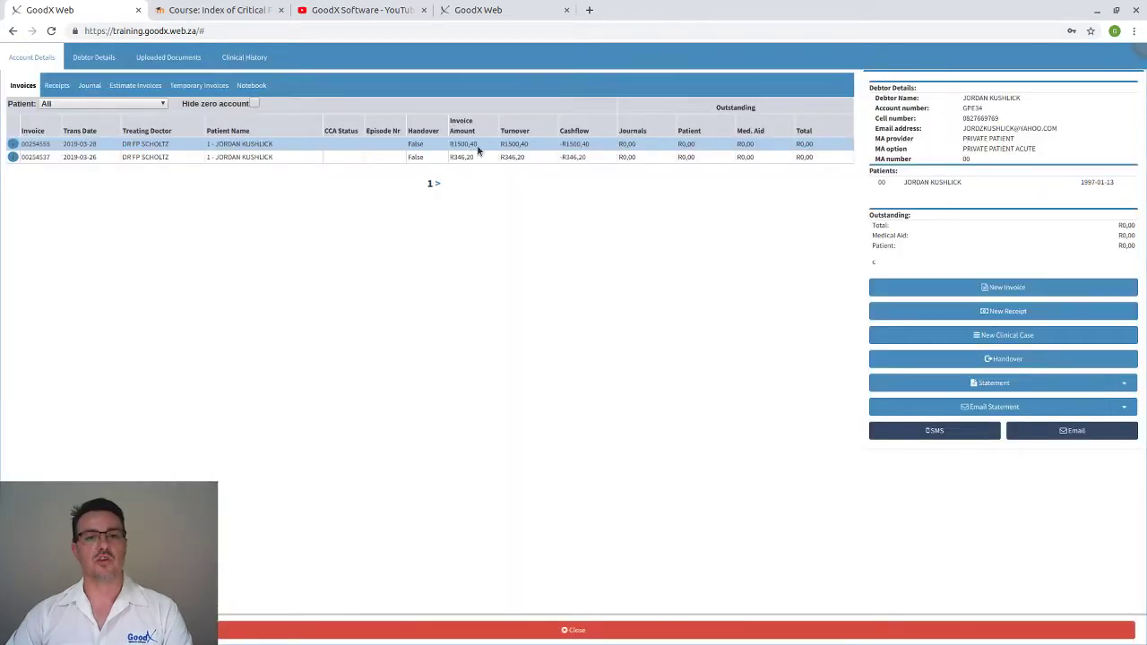
{"action": "left_click_drag", "start_coordinate": [478, 144], "coordinate": [452, 145]}
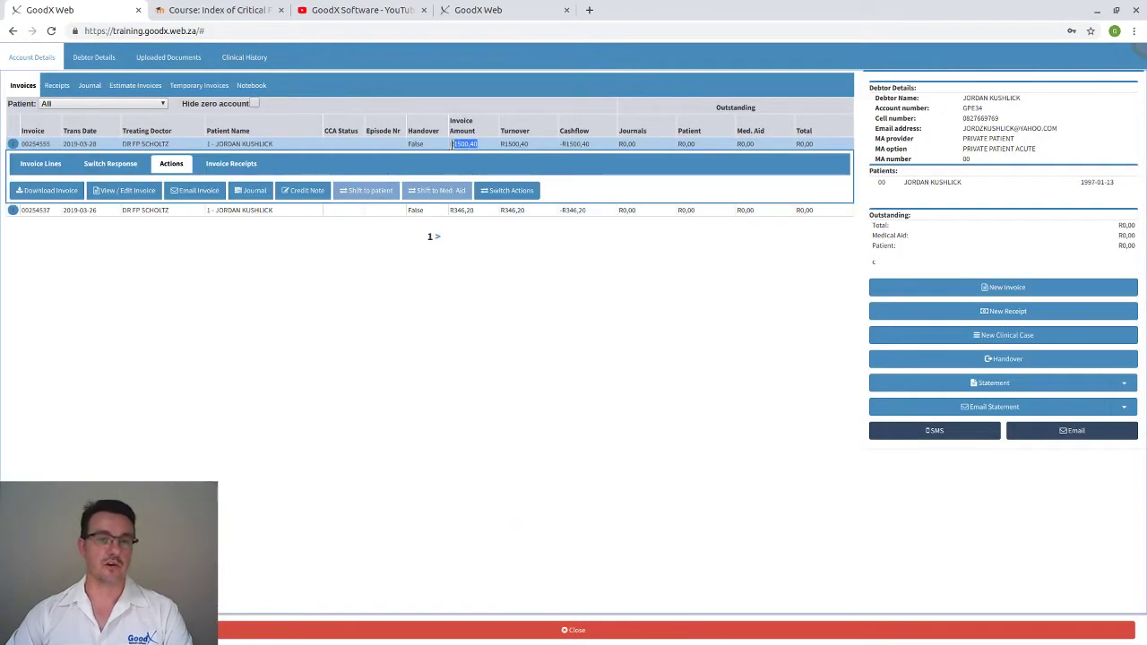
{"action": "left_click", "coordinate": [458, 144]}
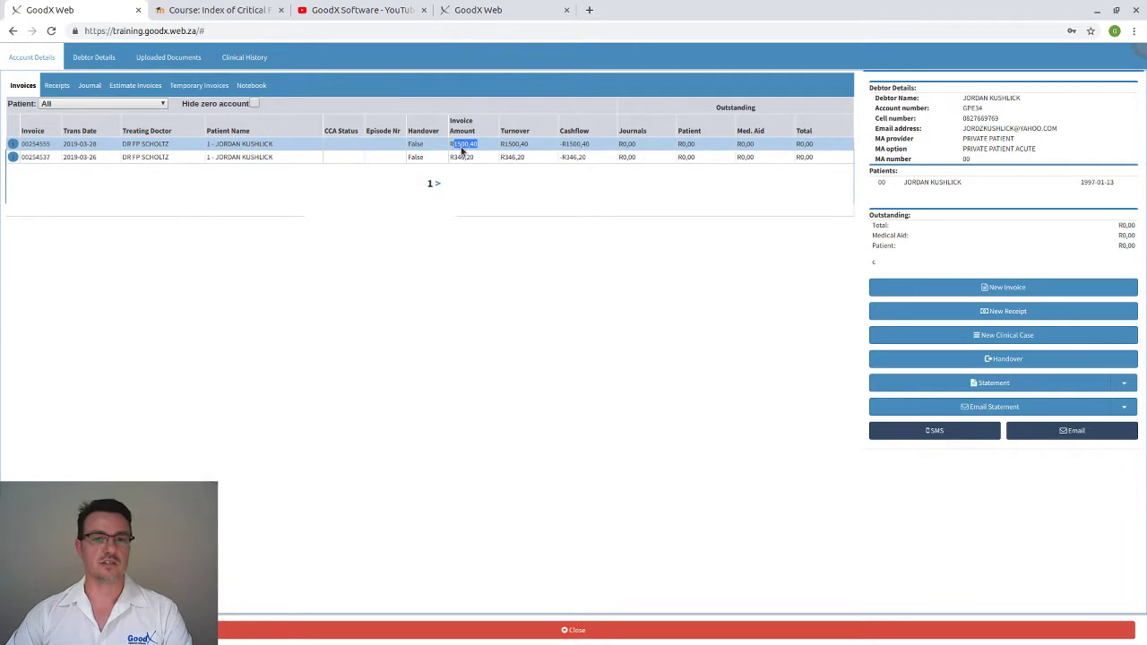
{"action": "double_click", "coordinate": [512, 142]}
{"action": "left_click_drag", "start_coordinate": [587, 144], "coordinate": [559, 144]}
{"action": "left_click", "coordinate": [572, 147]}
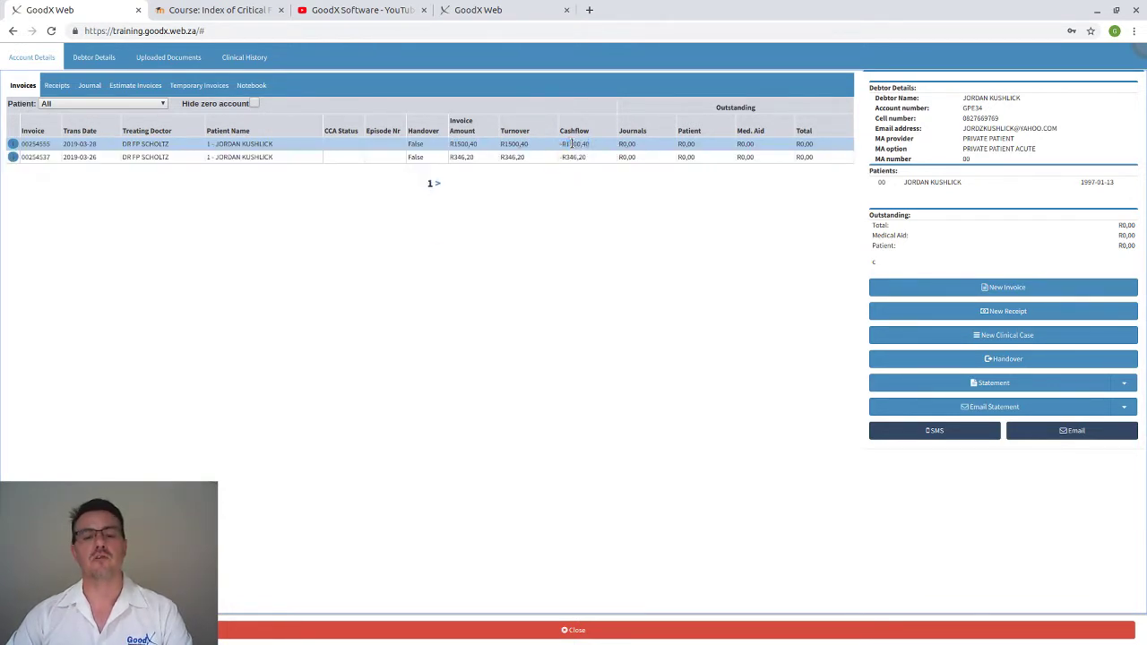
{"action": "left_click", "coordinate": [572, 147]}
{"action": "left_click", "coordinate": [573, 147]}
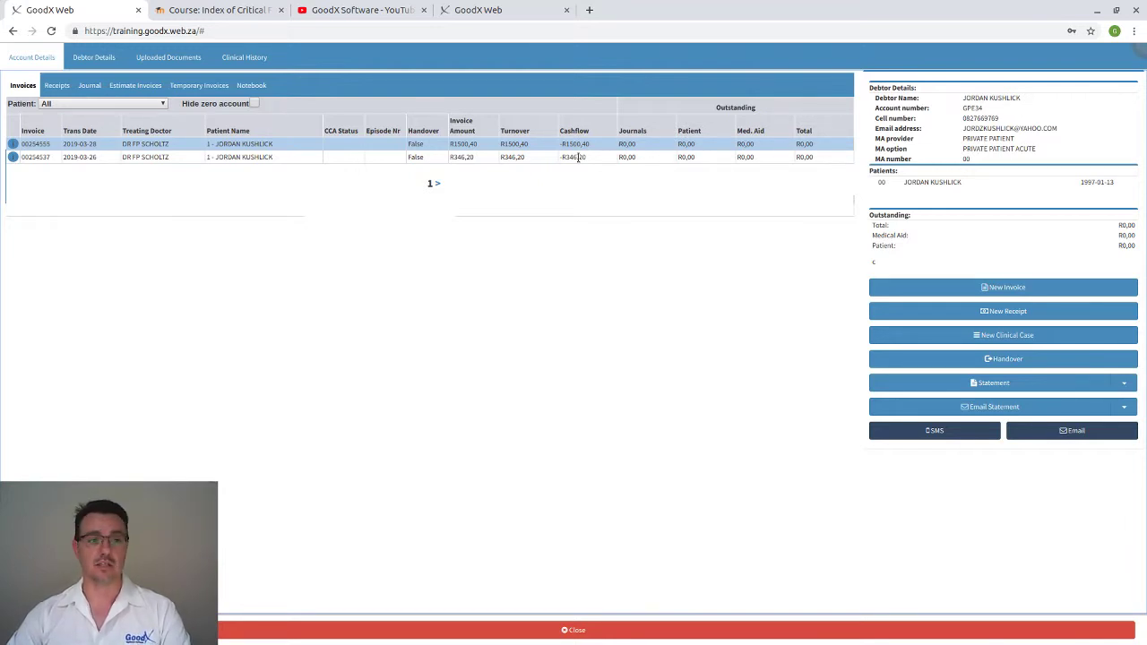
Compare the credit card and electronic receipts on the patient's account, and close the account details
{"action": "left_click", "coordinate": [57, 87]}
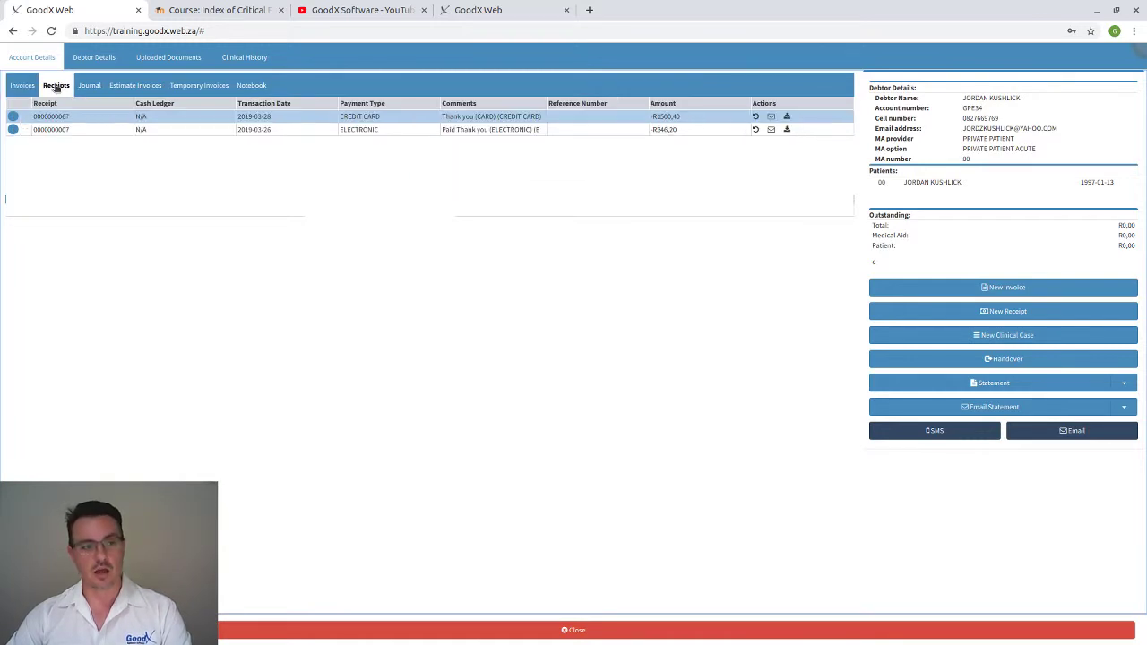
{"action": "left_click", "coordinate": [274, 131]}
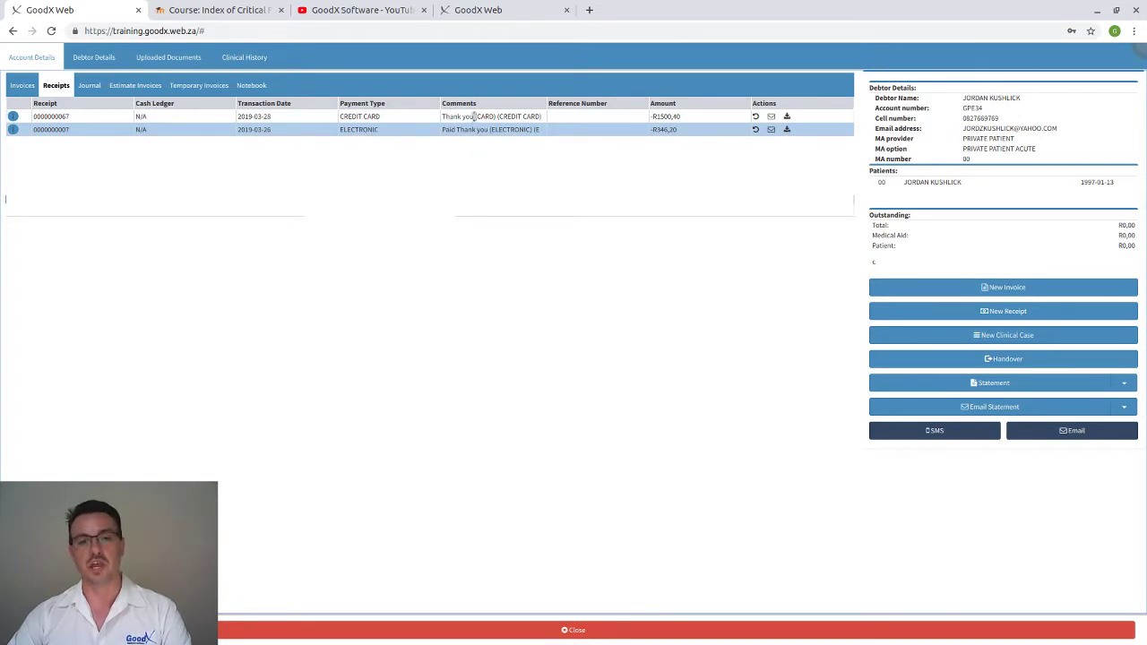
{"action": "left_click", "coordinate": [298, 118]}
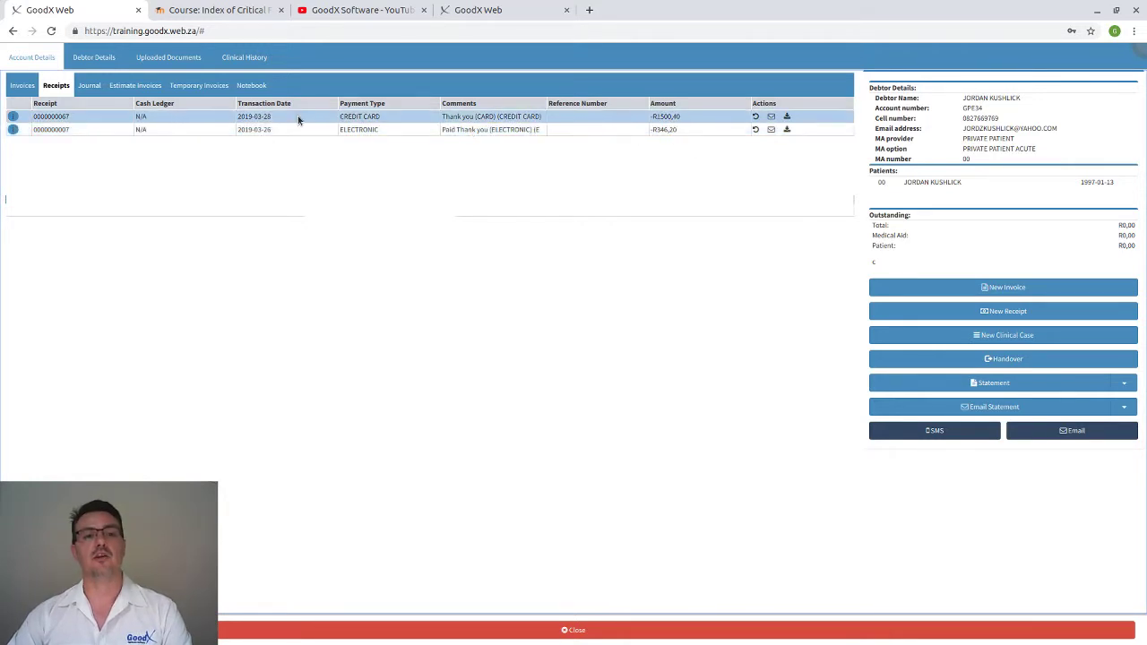
{"action": "left_click", "coordinate": [355, 133]}
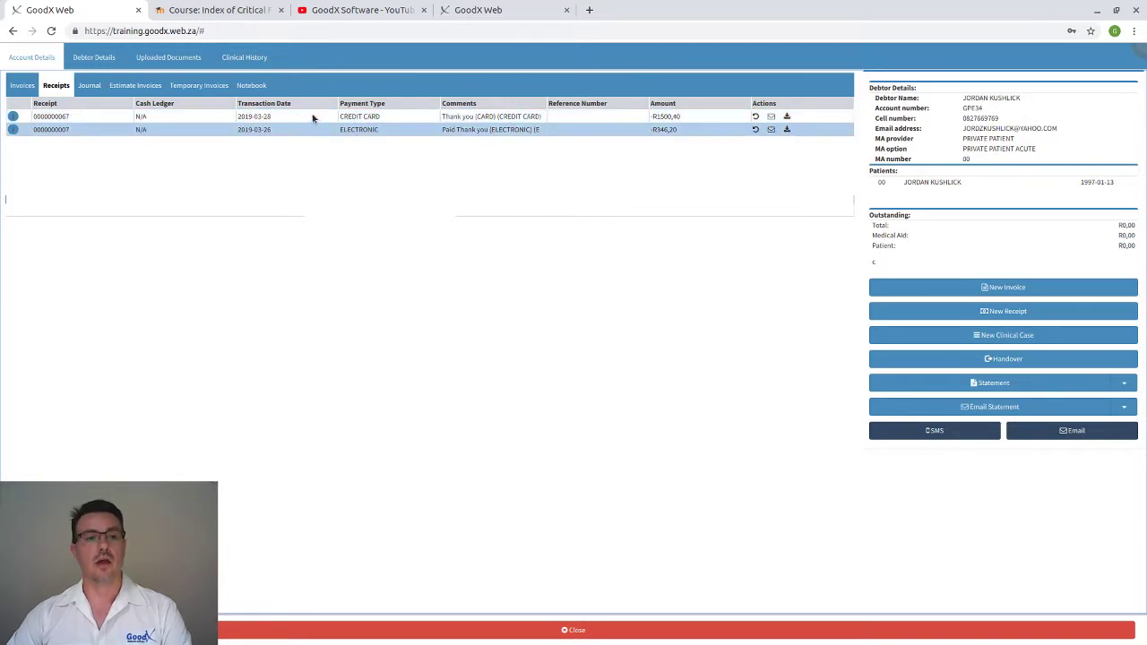
{"action": "left_click", "coordinate": [313, 116]}
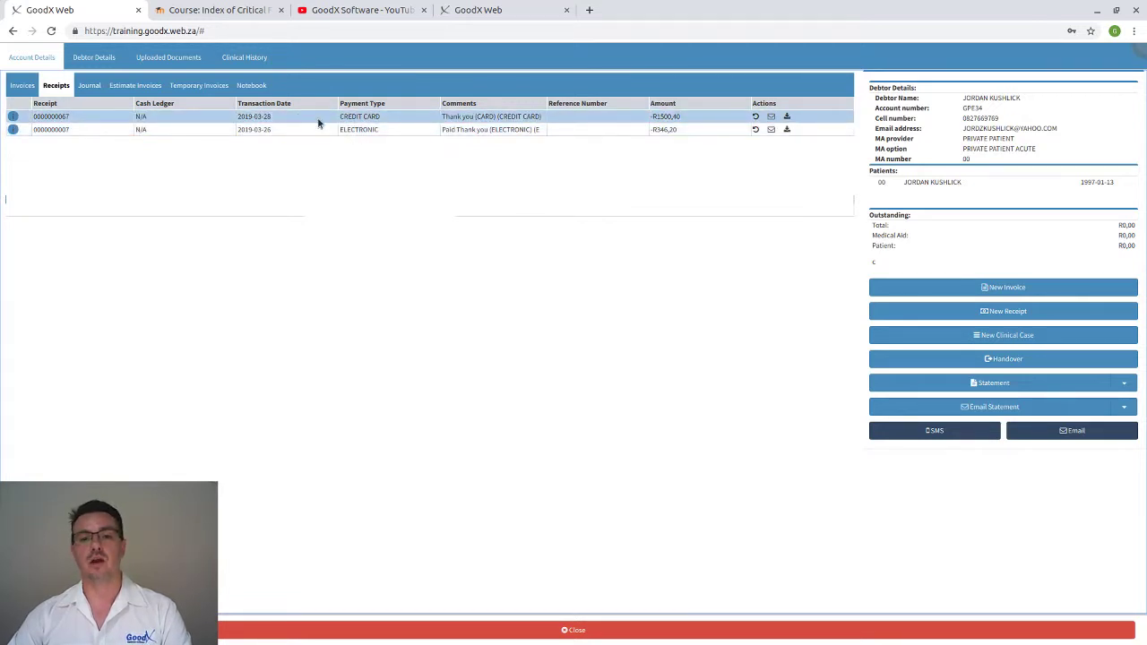
{"action": "left_click", "coordinate": [564, 629]}
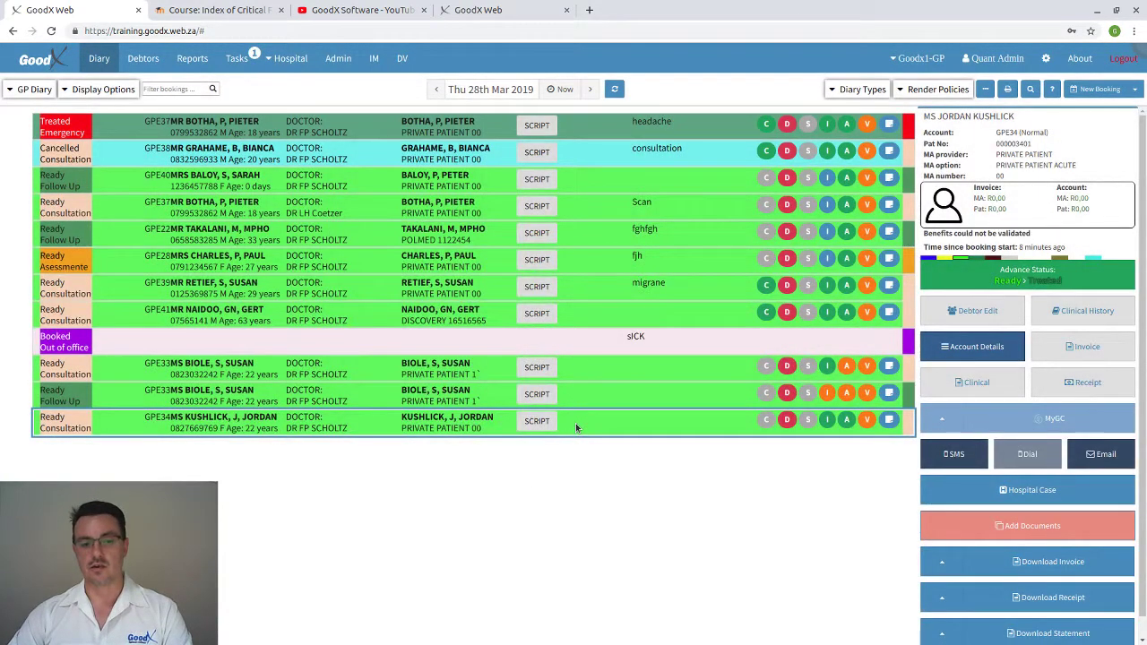
Reopen the patient's account receipts, view the email form for the credit card receipt and close it without sending
{"action": "left_click", "coordinate": [957, 356]}
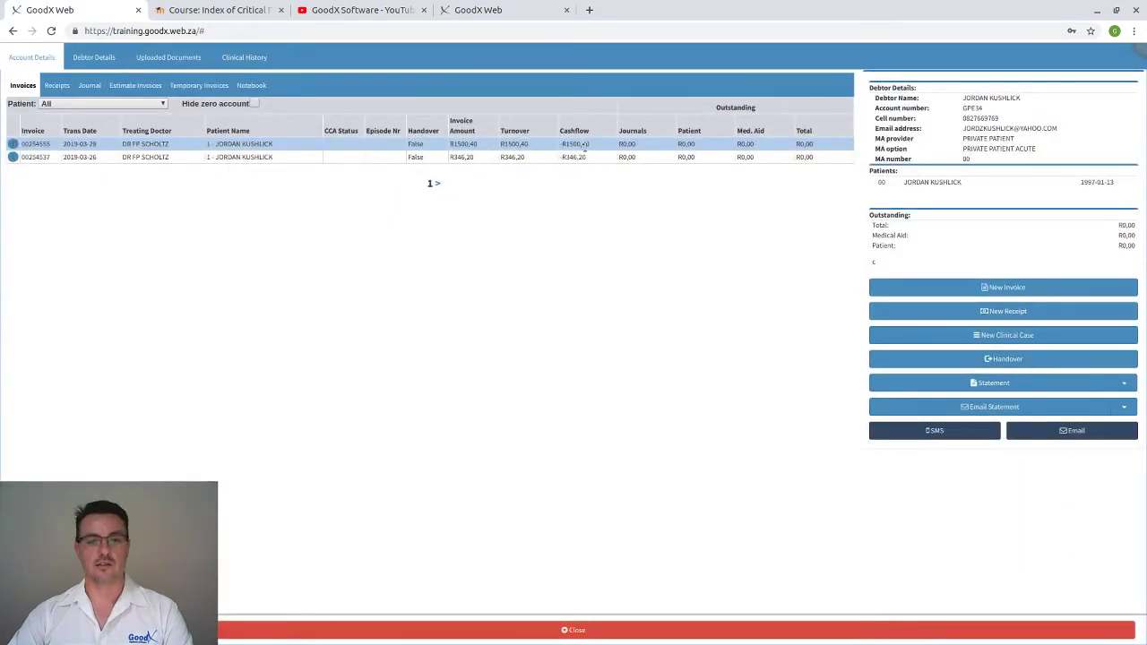
{"action": "left_click", "coordinate": [59, 92]}
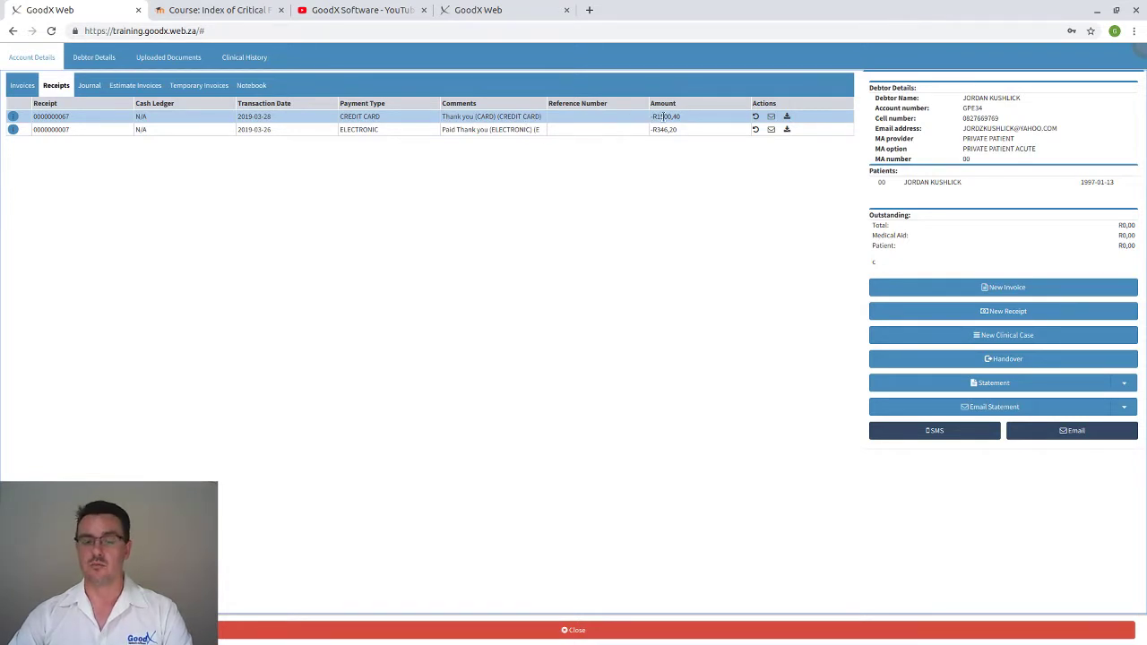
{"action": "left_click", "coordinate": [770, 116]}
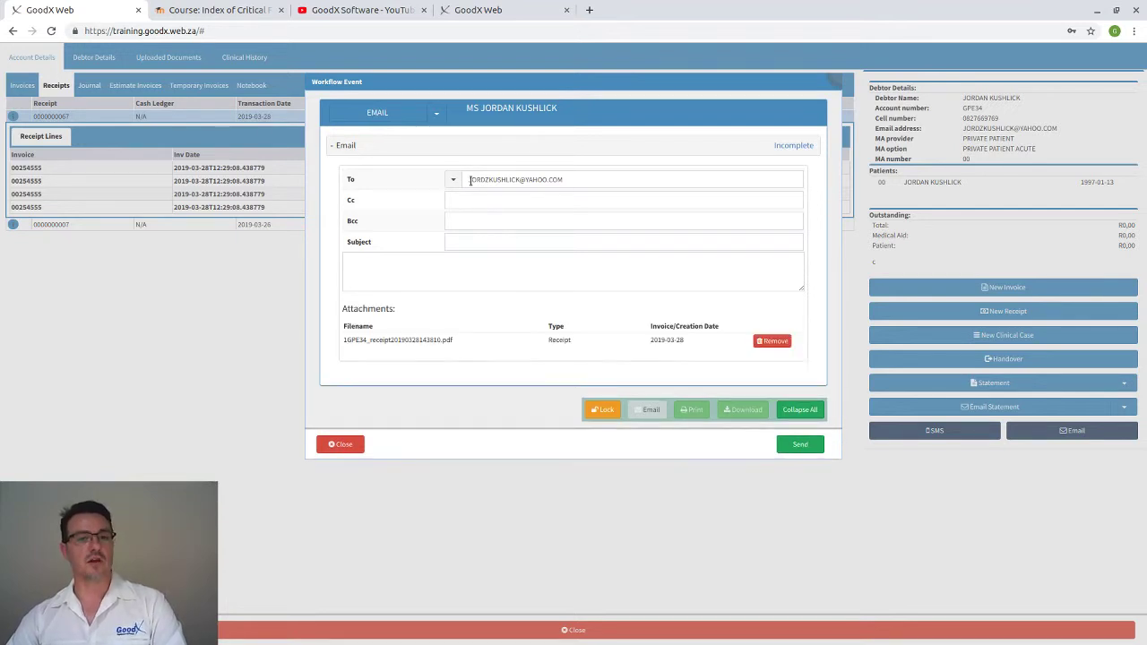
{"action": "left_click", "coordinate": [355, 445]}
{"action": "left_click", "coordinate": [542, 177]}
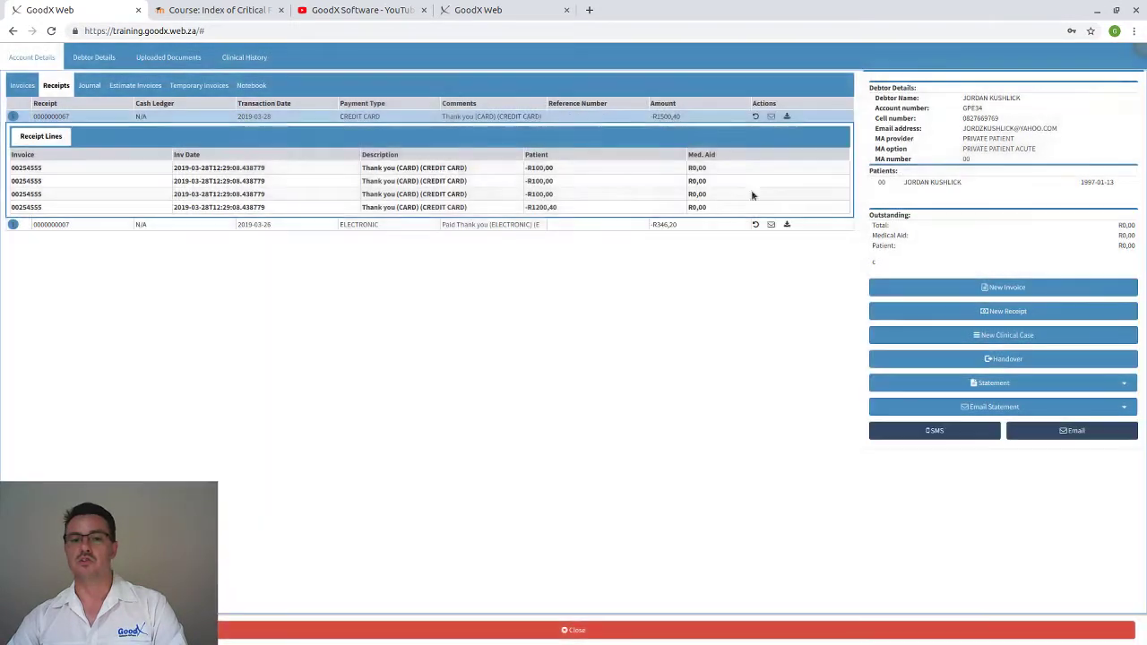
Collapse the credit card receipt's lines, check the Reverse Receipt action for both receipts and close the account details
{"action": "left_click", "coordinate": [430, 117]}
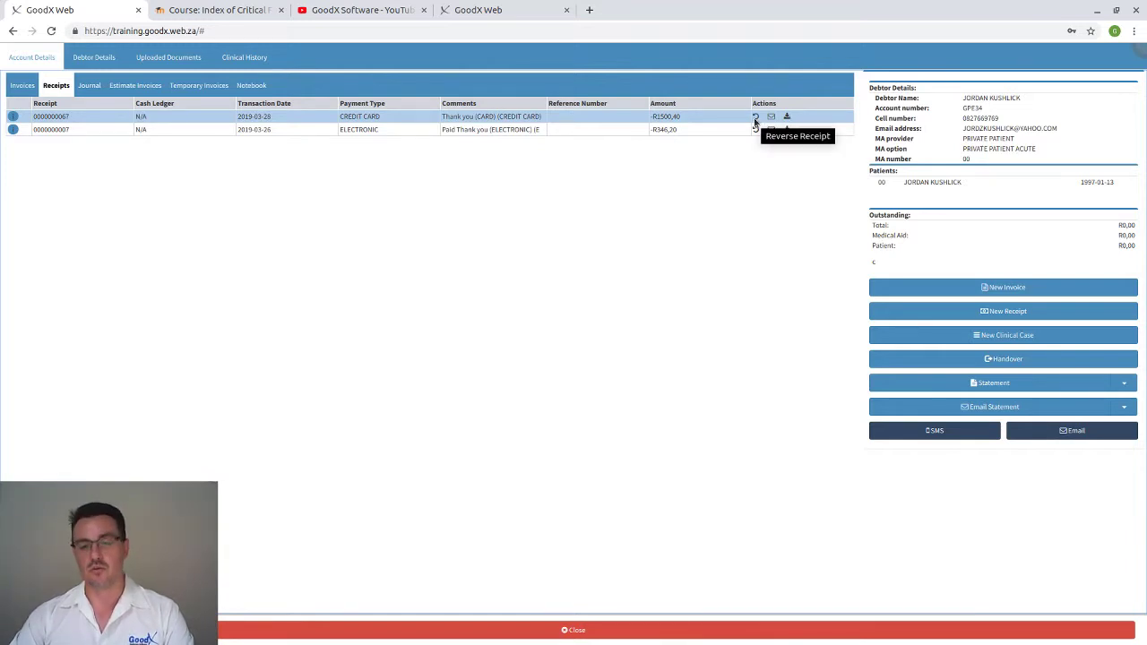
{"action": "left_click", "coordinate": [502, 131]}
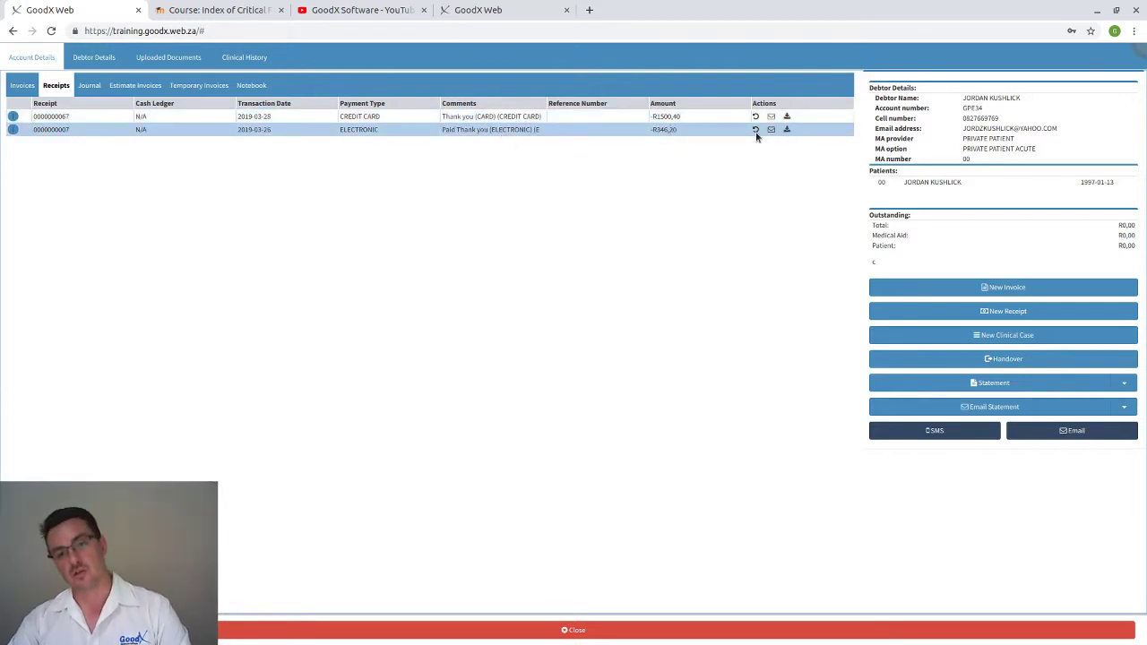
{"action": "left_click", "coordinate": [593, 631]}
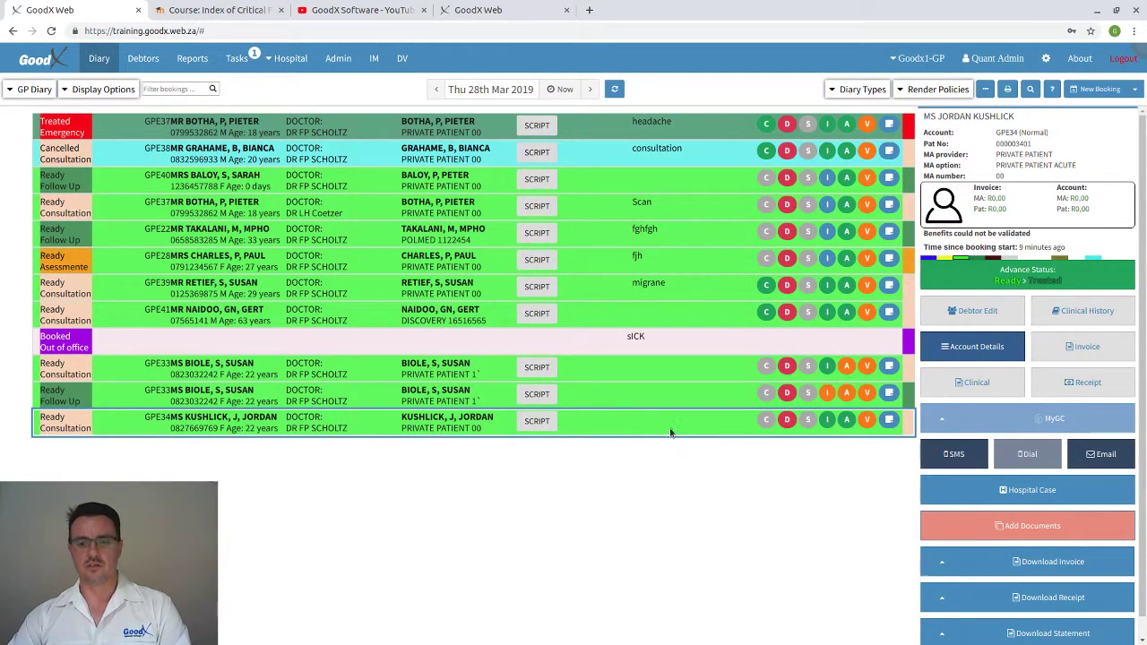
Open the booked patient's account details, check the 2019-03-26 invoice and locate the electronic receipt
{"action": "left_click", "coordinate": [999, 346]}
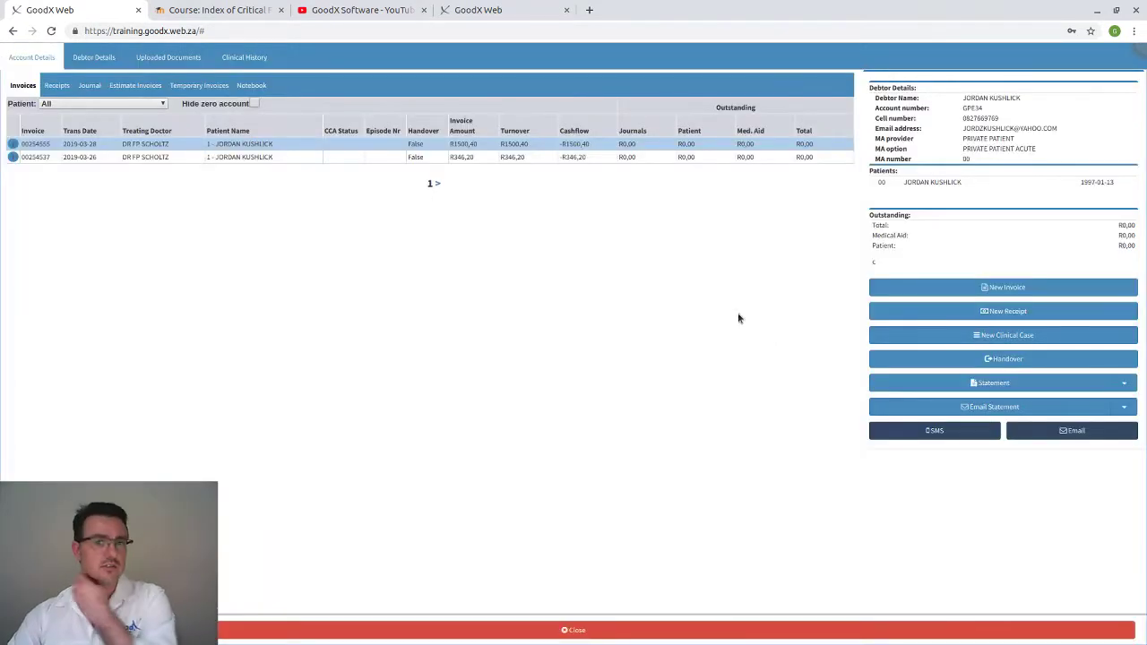
{"action": "left_click", "coordinate": [585, 157]}
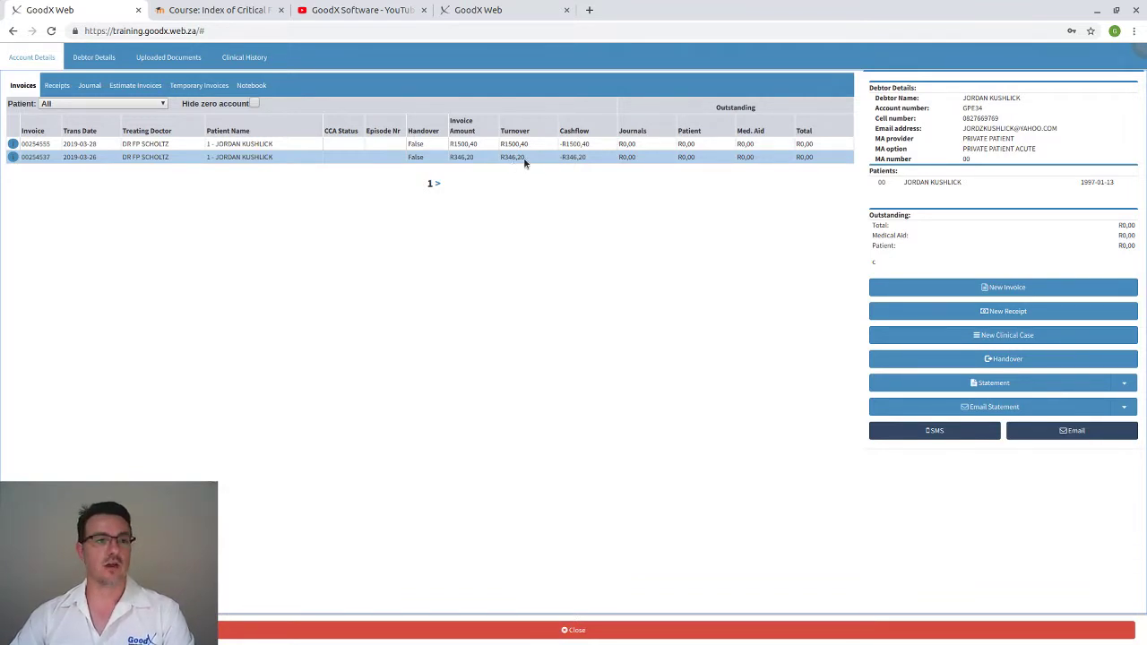
{"action": "left_click", "coordinate": [54, 87]}
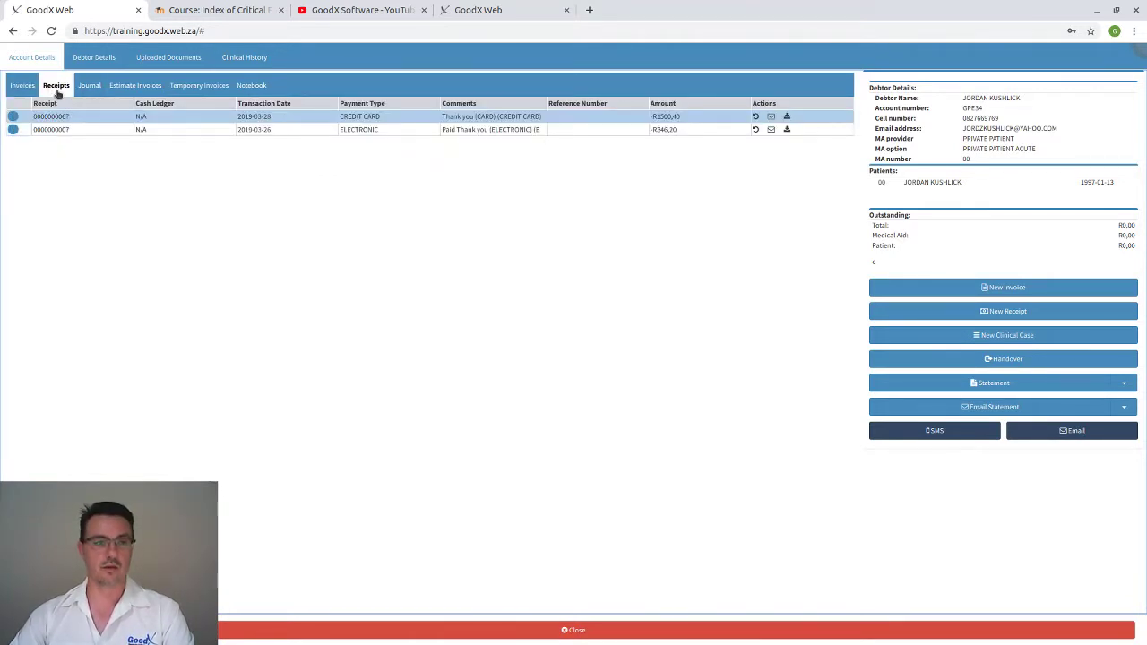
{"action": "left_click", "coordinate": [668, 130]}
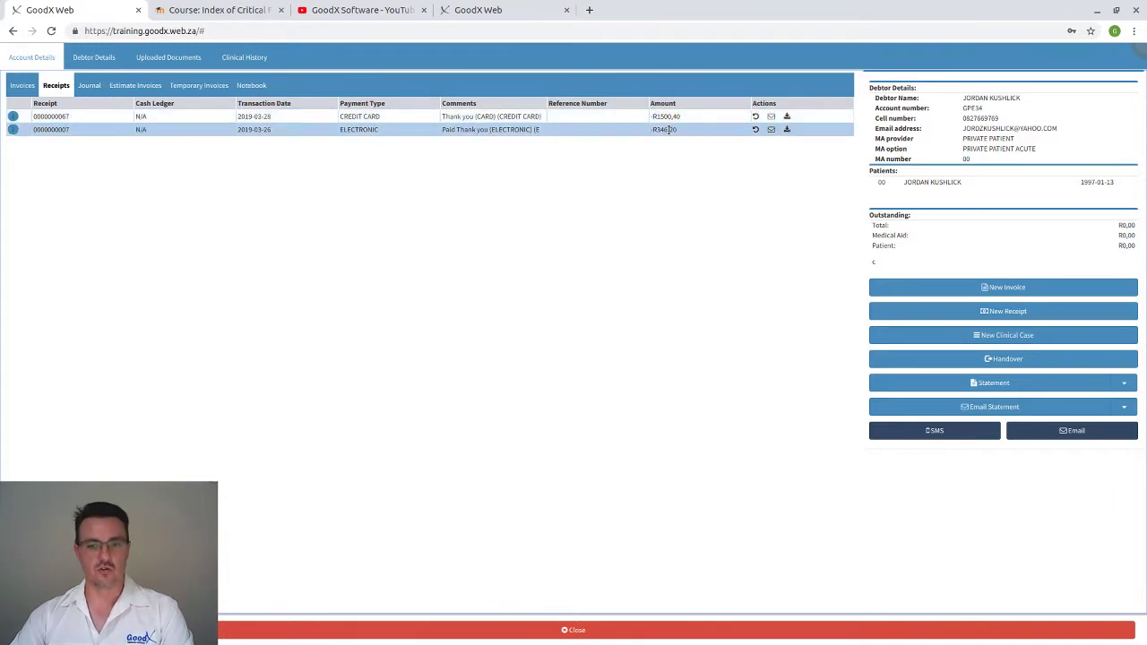
Reverse the electronic receipt, giving "Wrong Patient File" as the reversal reason
{"action": "left_click", "coordinate": [756, 130]}
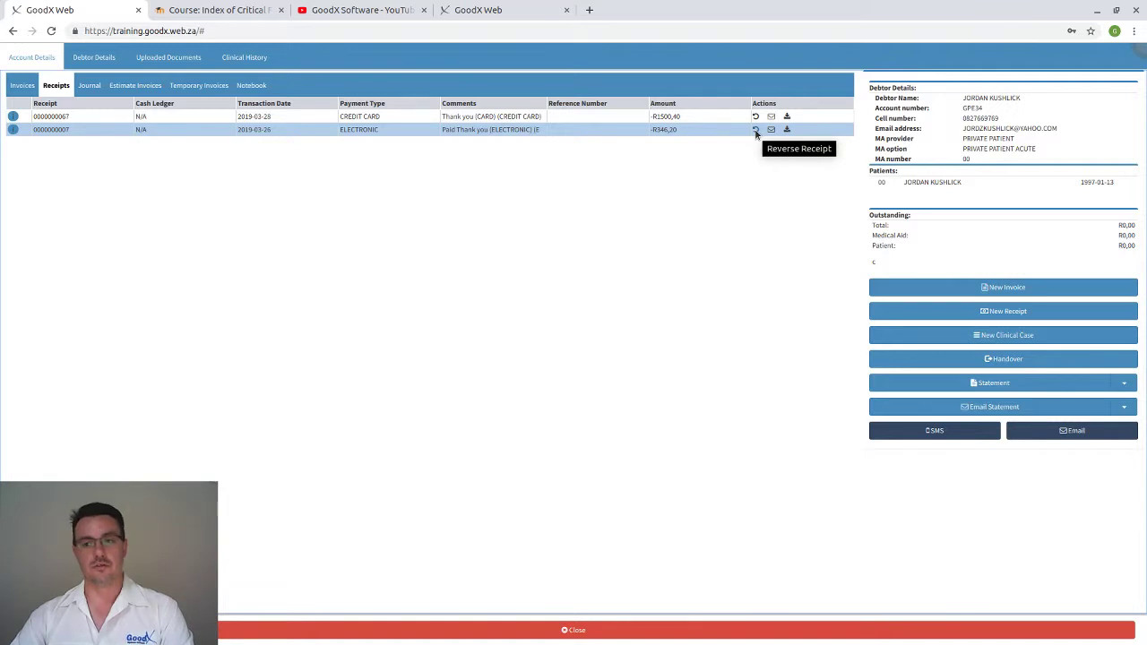
{"action": "left_click", "coordinate": [755, 130]}
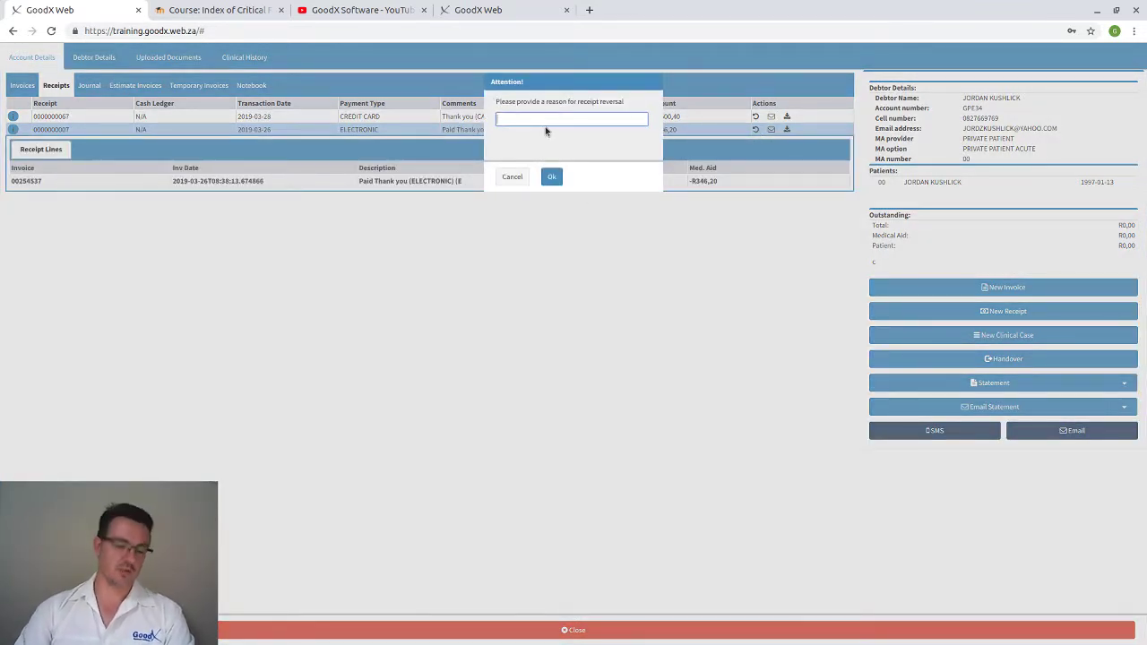
{"action": "type", "text": "Wron"}
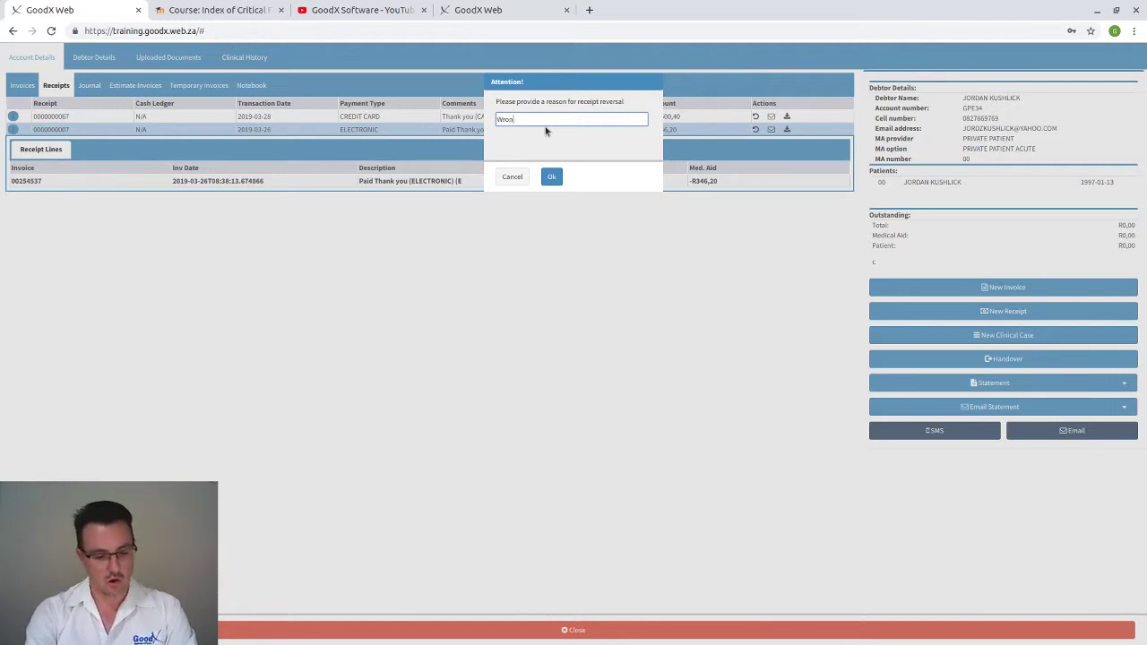
{"action": "type", "text": "g Patient File"}
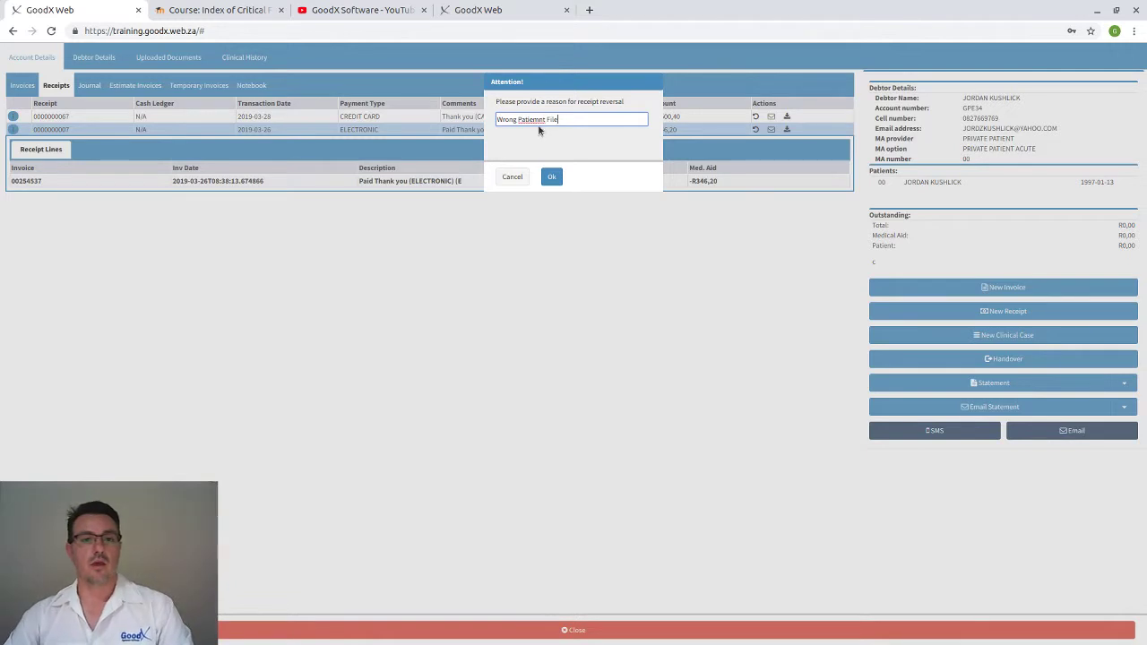
{"action": "left_click", "coordinate": [542, 119]}
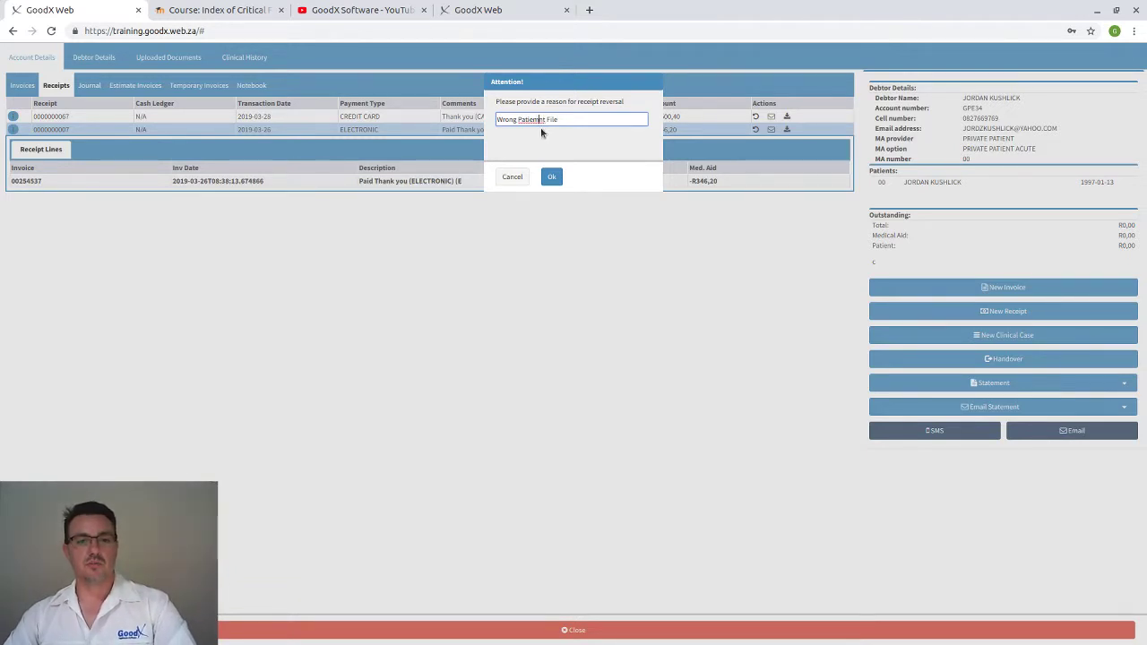
{"action": "key", "text": "BackSpace"}
{"action": "type", "text": "n"}
{"action": "left_click", "coordinate": [551, 177]}
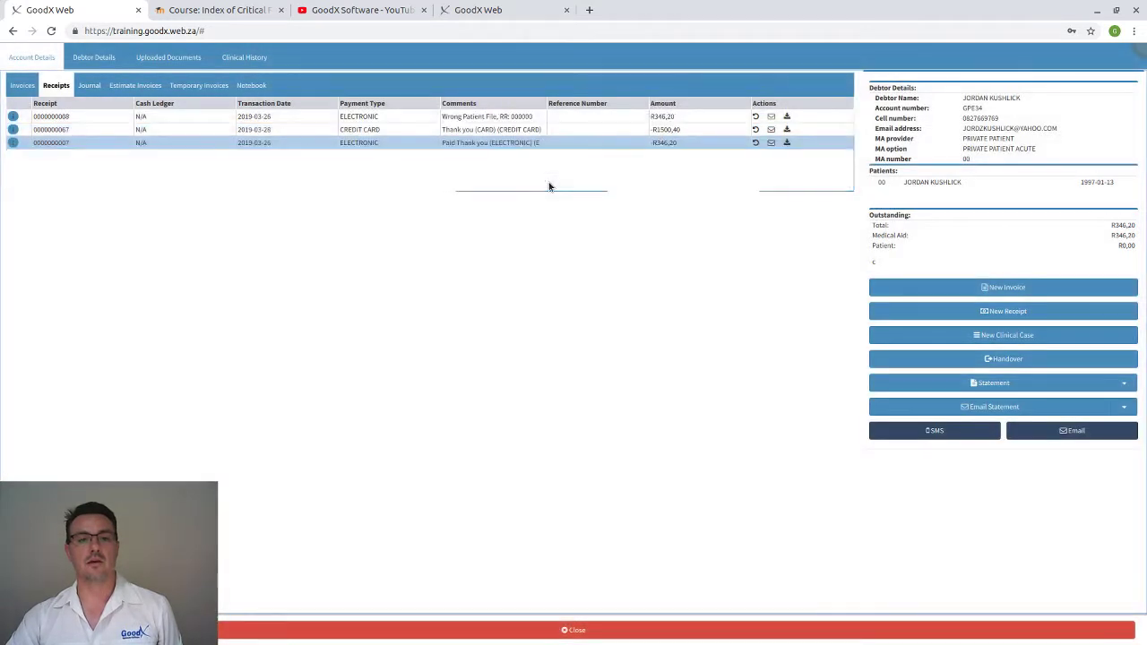
Compare the reversal entry with the original electronic receipt and check the account's outstanding medical aid amount
{"action": "left_click", "coordinate": [667, 116]}
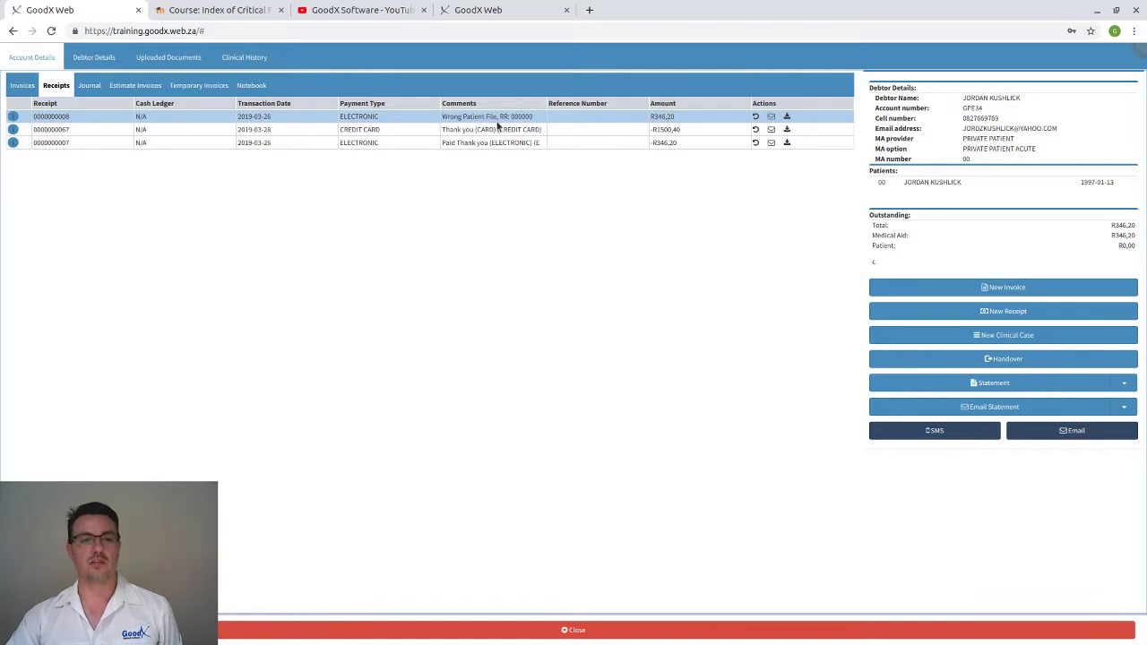
{"action": "left_click", "coordinate": [685, 143]}
{"action": "left_click", "coordinate": [685, 122]}
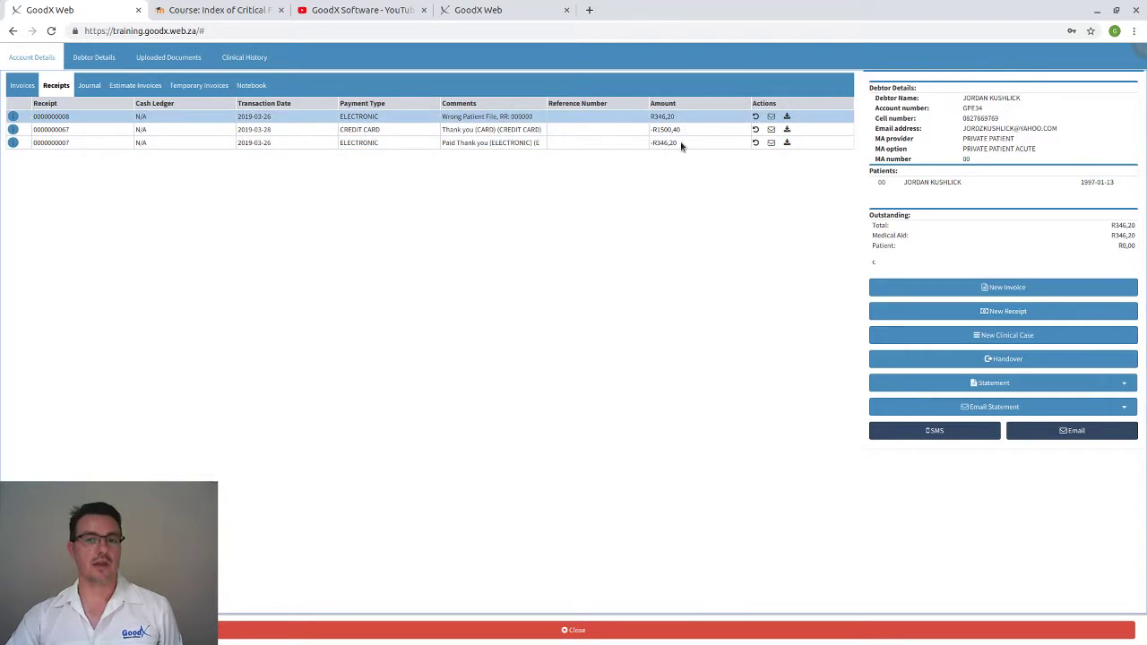
{"action": "left_click", "coordinate": [681, 143]}
{"action": "left_click", "coordinate": [674, 116]}
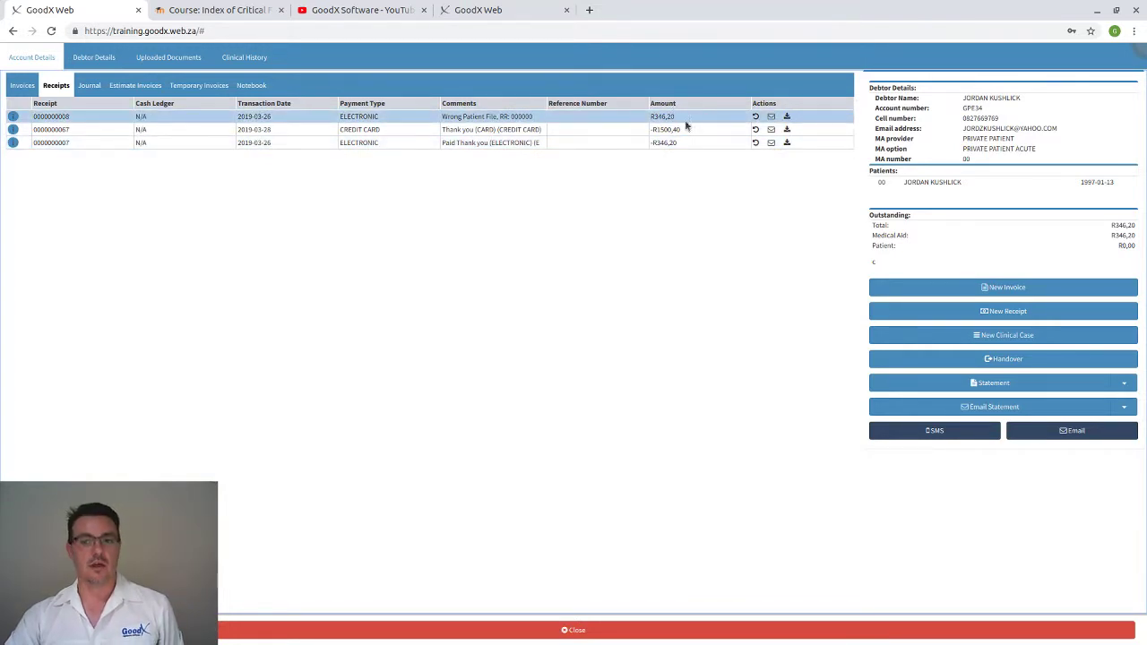
{"action": "left_click_drag", "start_coordinate": [1109, 235], "coordinate": [1133, 236]}
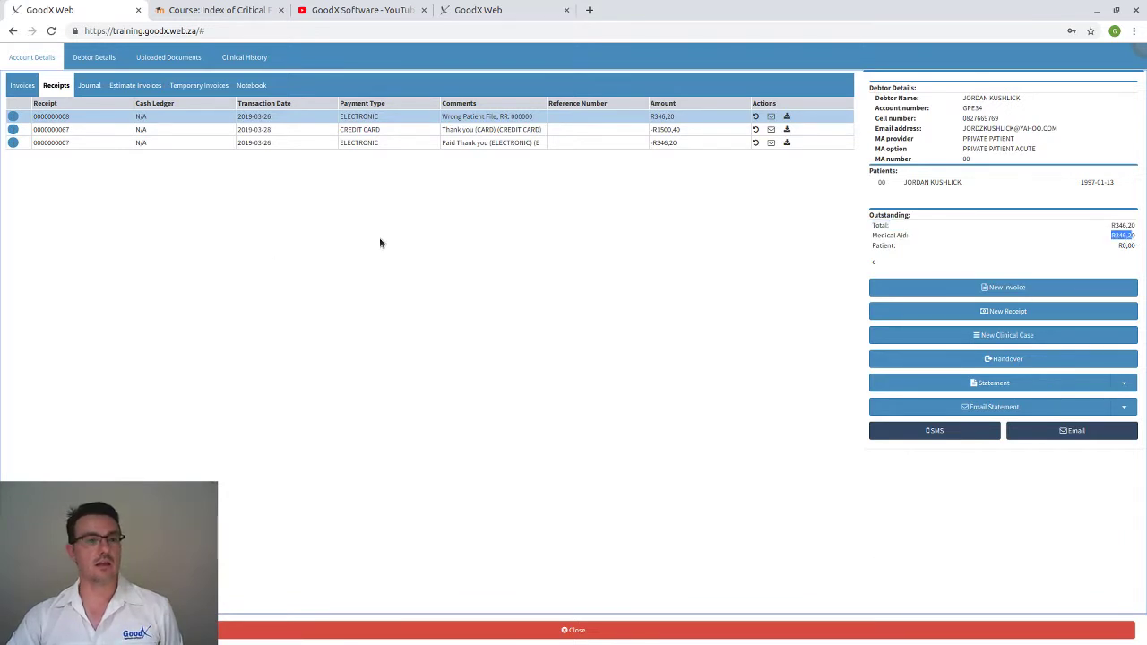
Shift the 2019-03-26 invoice's outstanding balance to the patient and check its patient amount
{"action": "left_click", "coordinate": [22, 85]}
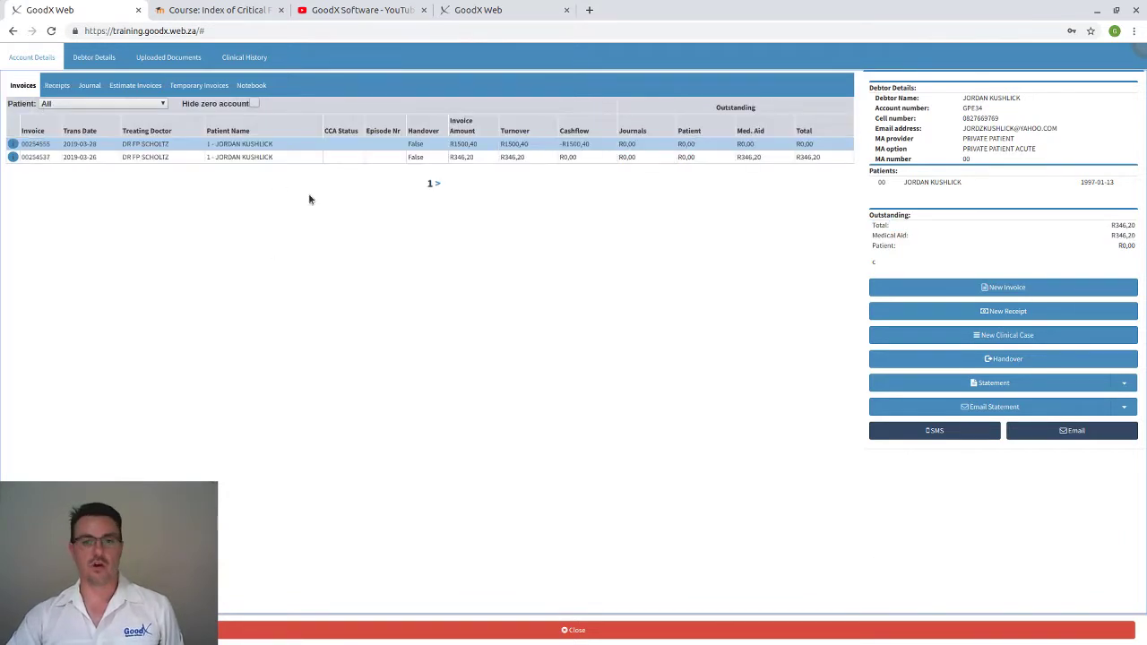
{"action": "left_click", "coordinate": [753, 158]}
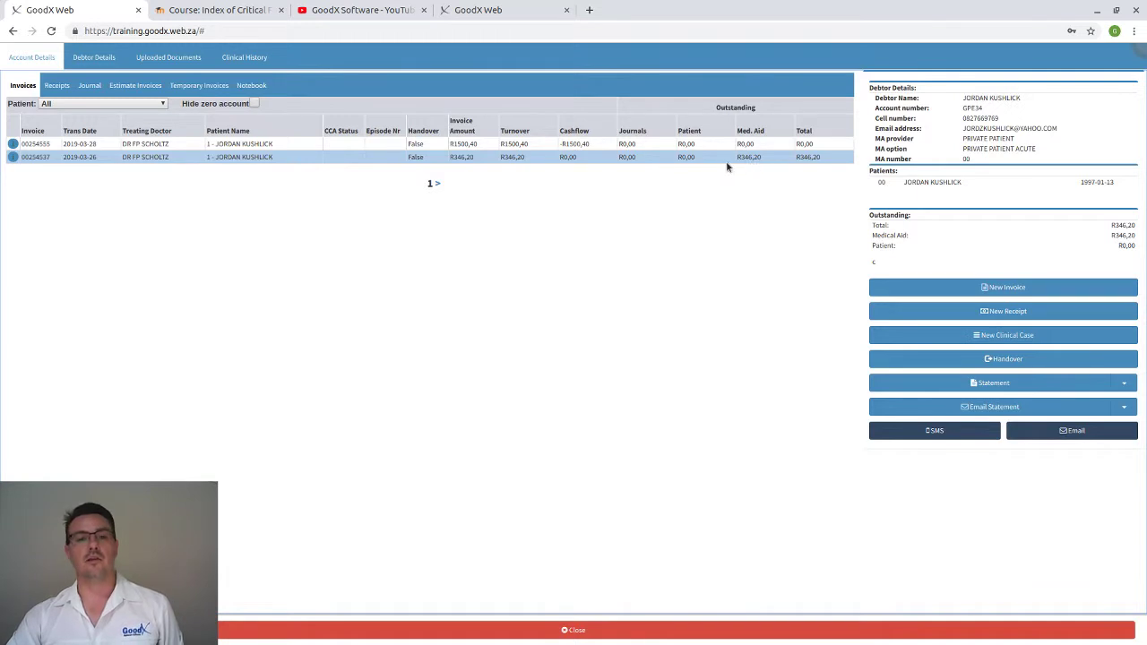
{"action": "left_click", "coordinate": [724, 161]}
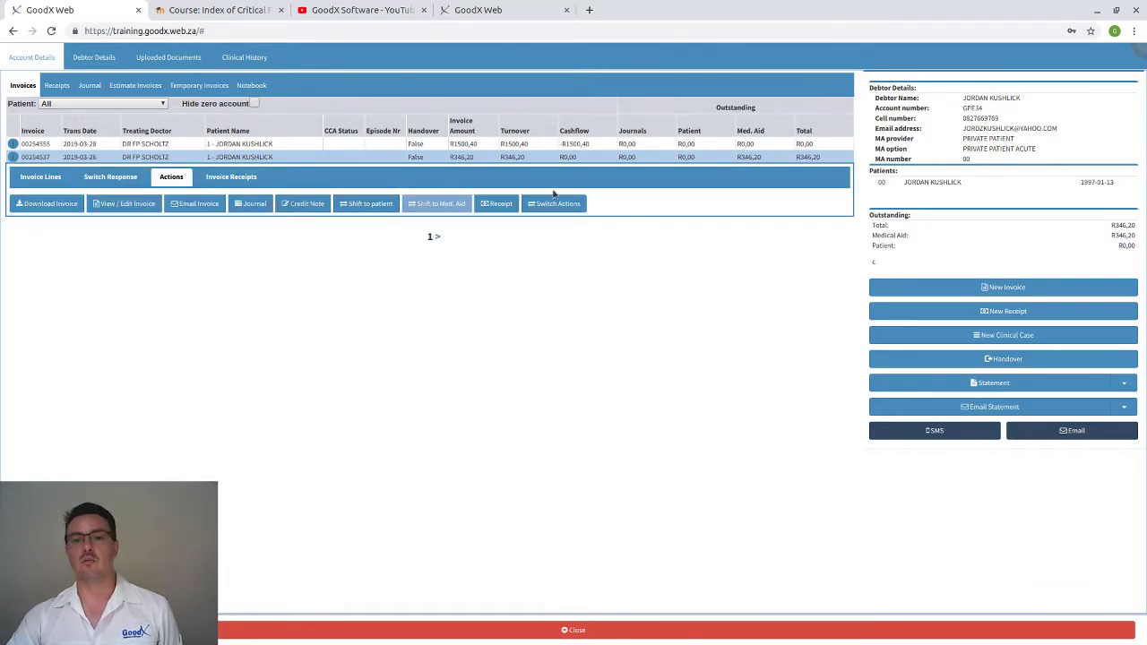
{"action": "left_click", "coordinate": [367, 211]}
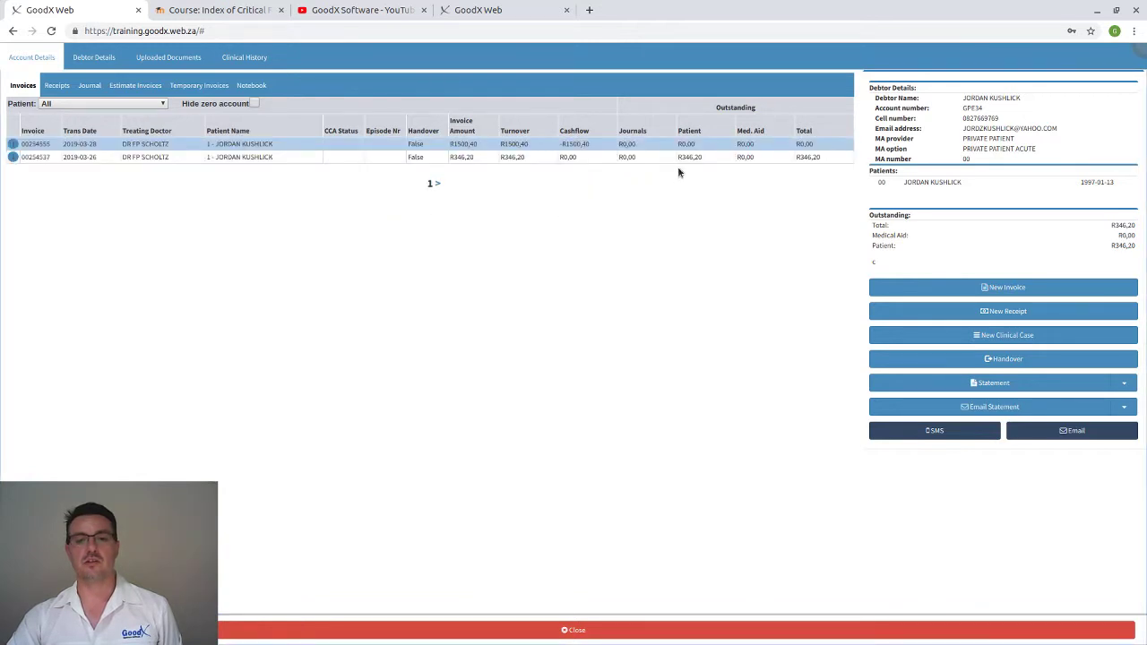
{"action": "double_click", "coordinate": [691, 158]}
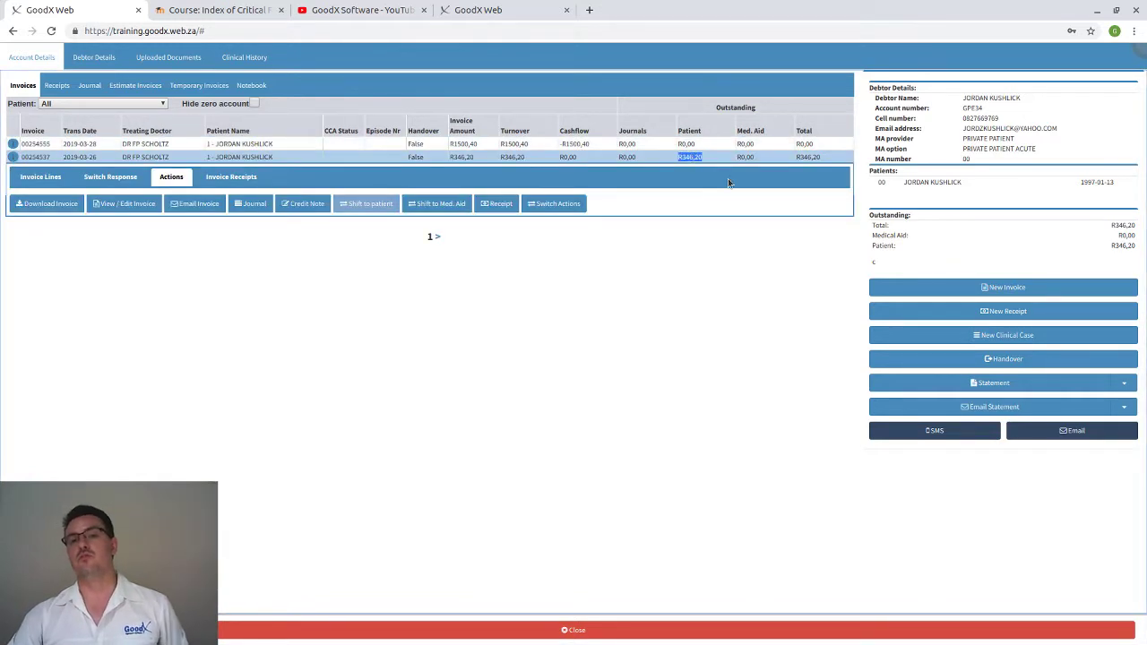
Collapse the 2019-03-26 invoice's actions, review the account's receipts again and close the account details
{"action": "left_click", "coordinate": [526, 157]}
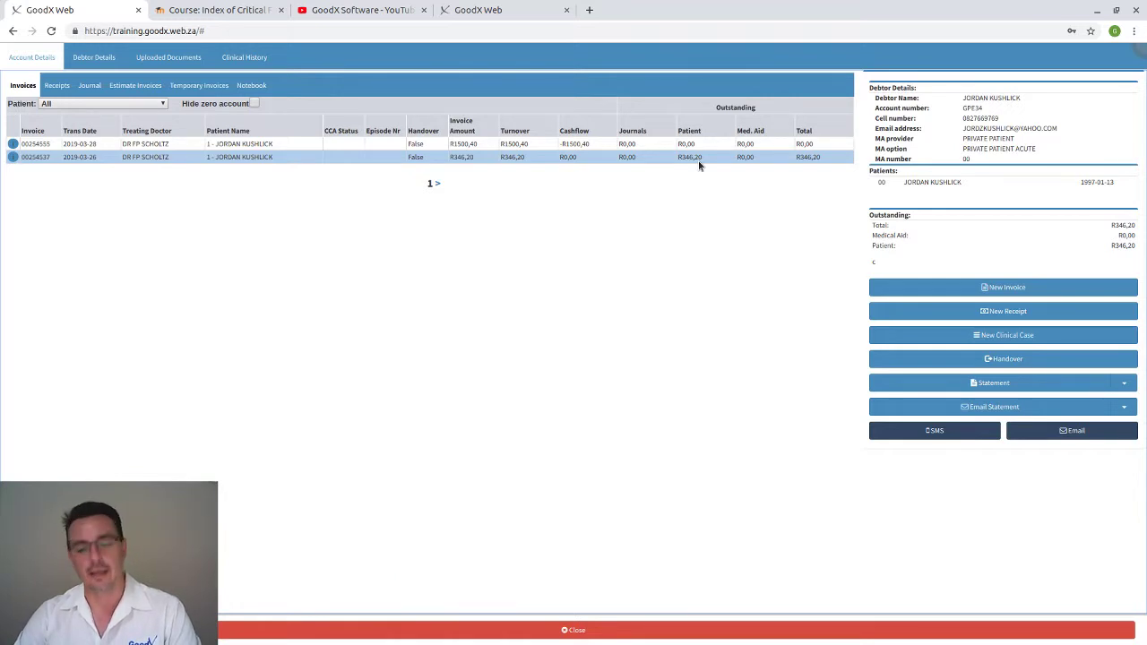
{"action": "left_click", "coordinate": [655, 145]}
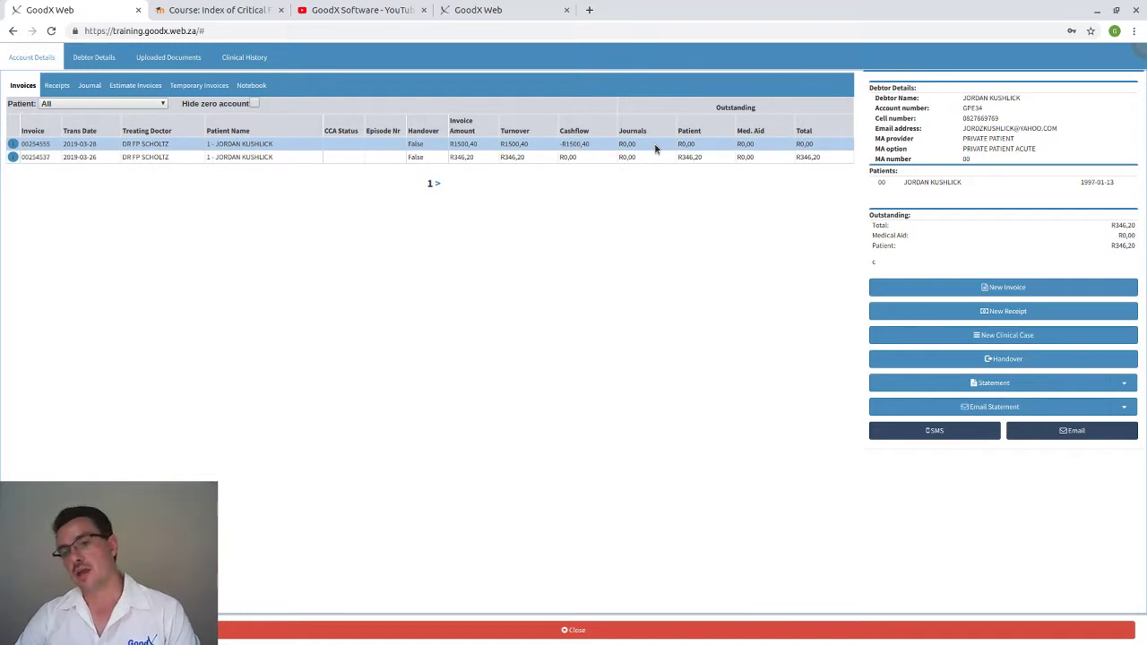
{"action": "left_click", "coordinate": [56, 85]}
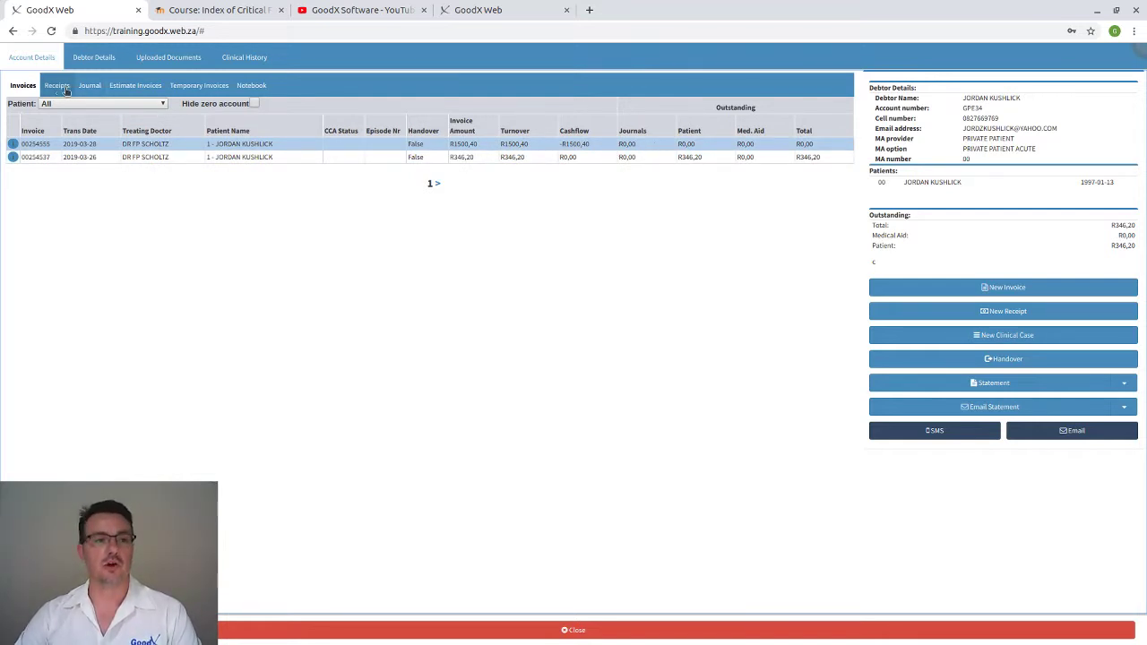
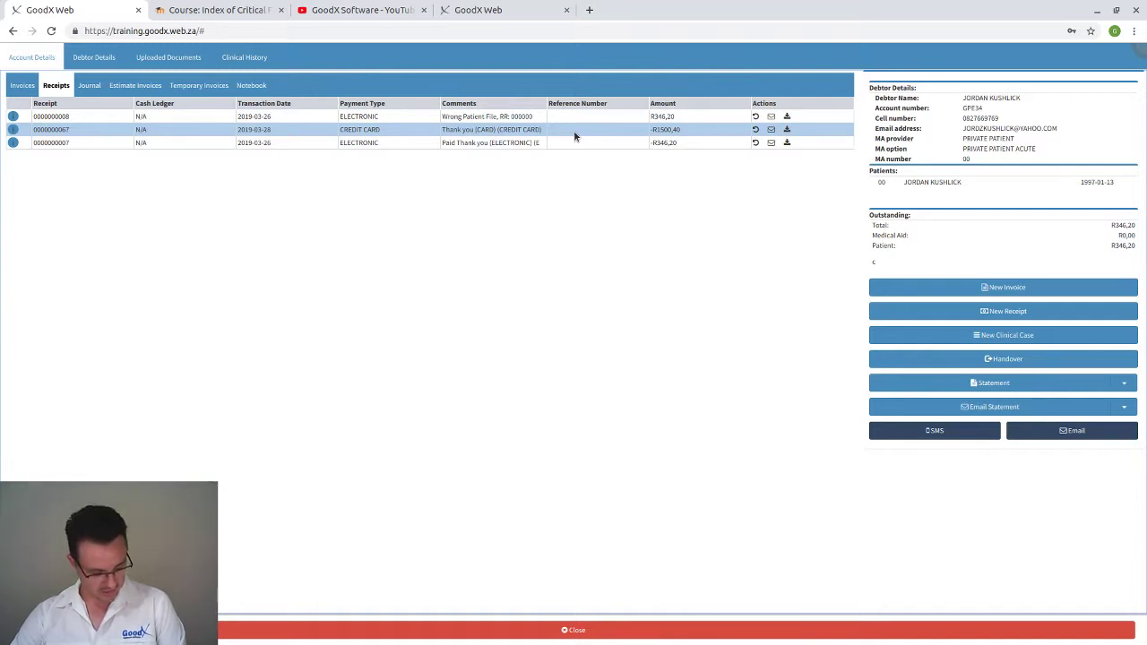
{"action": "left_click", "coordinate": [484, 627]}
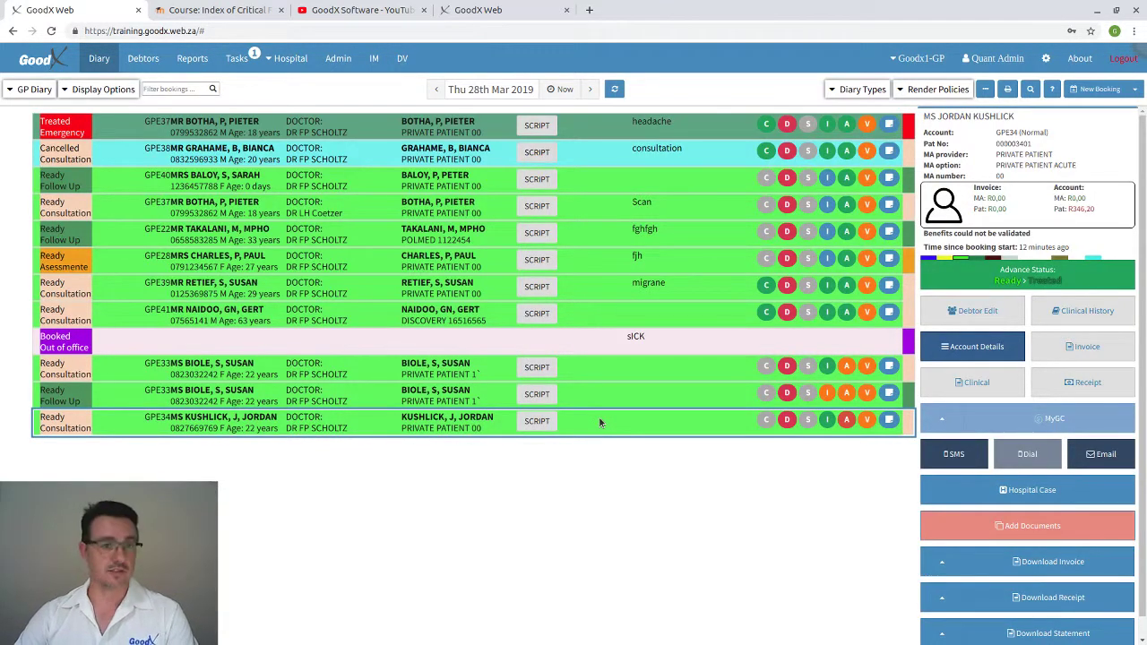
Search the debtors for "p", select the GEMS debtor and start a new receipt for that account
{"action": "left_click", "coordinate": [145, 60]}
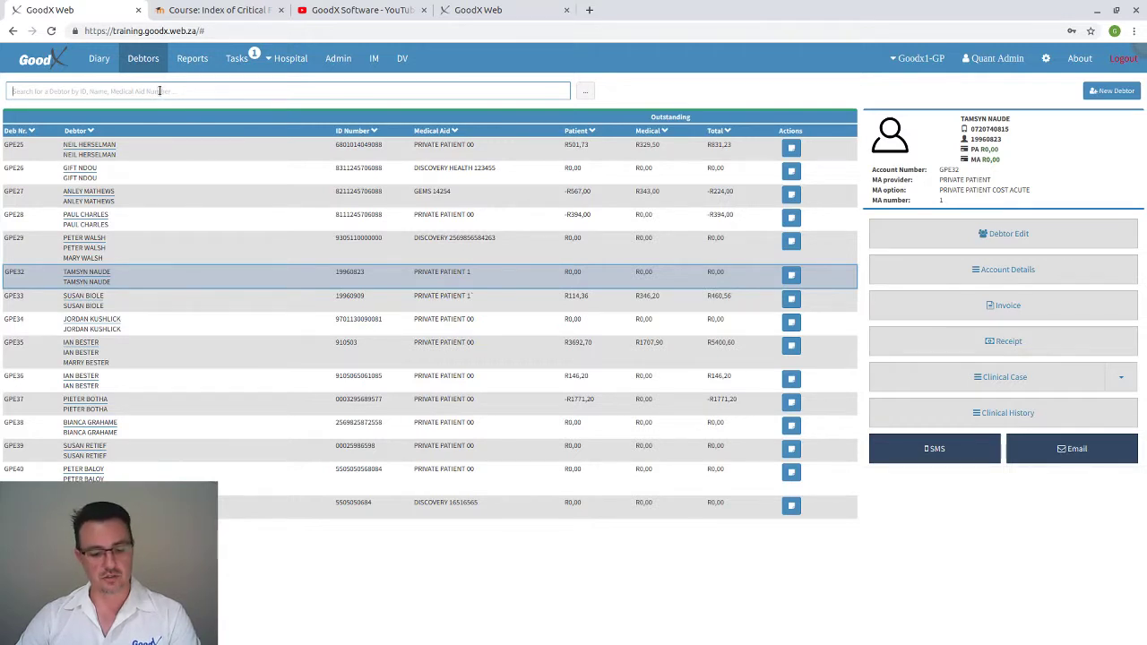
{"action": "type", "text": "p"}
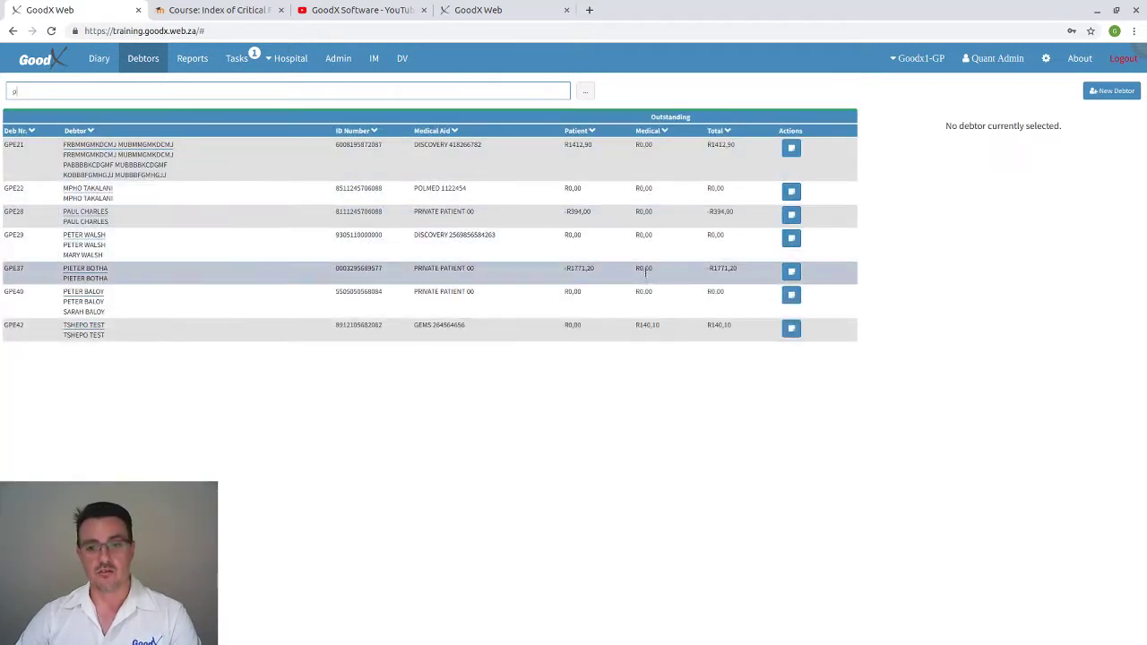
{"action": "left_click", "coordinate": [628, 335]}
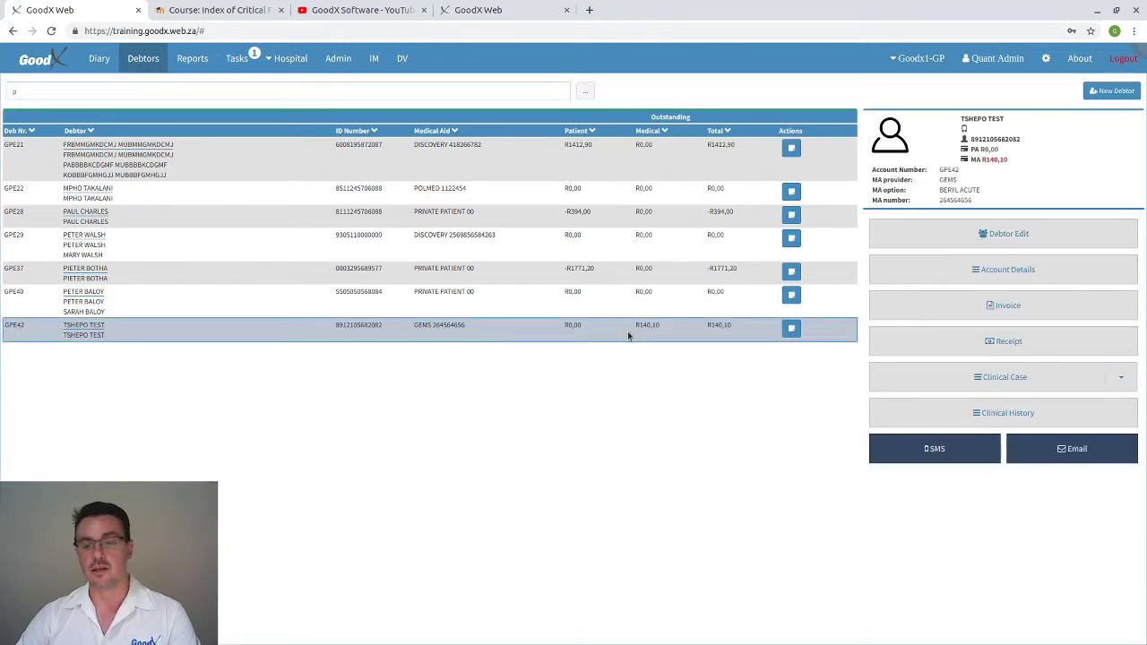
{"action": "left_click", "coordinate": [1010, 351]}
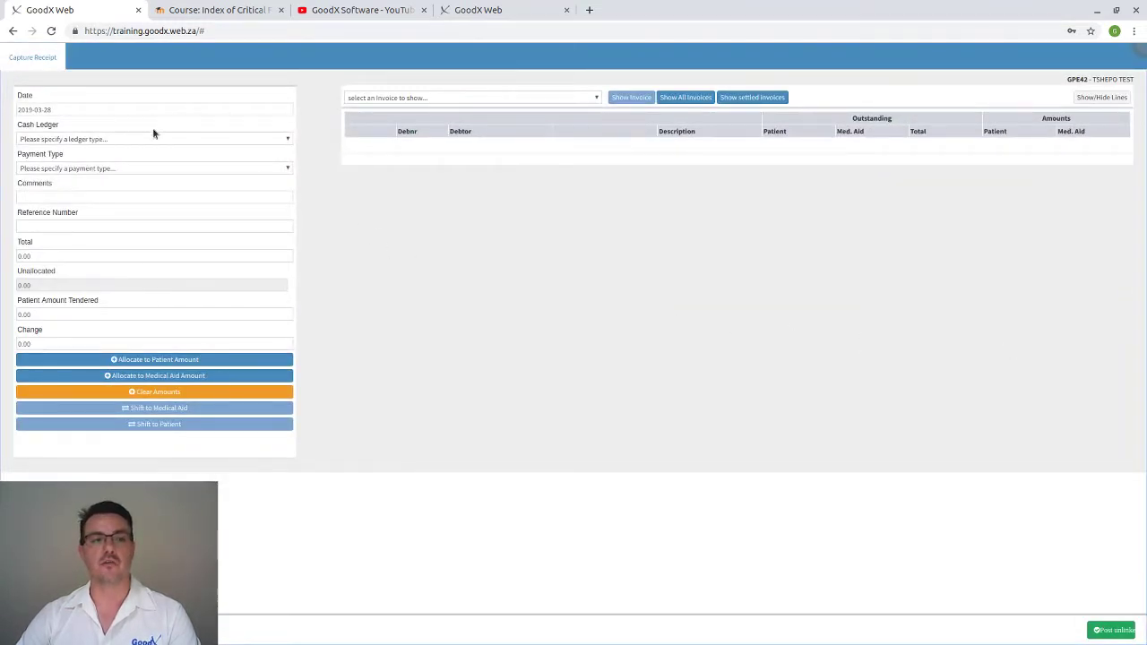
Set both the cash ledger and the payment type of the receipt to ELECTRONIC
{"action": "left_click", "coordinate": [153, 136]}
{"action": "left_click", "coordinate": [101, 178]}
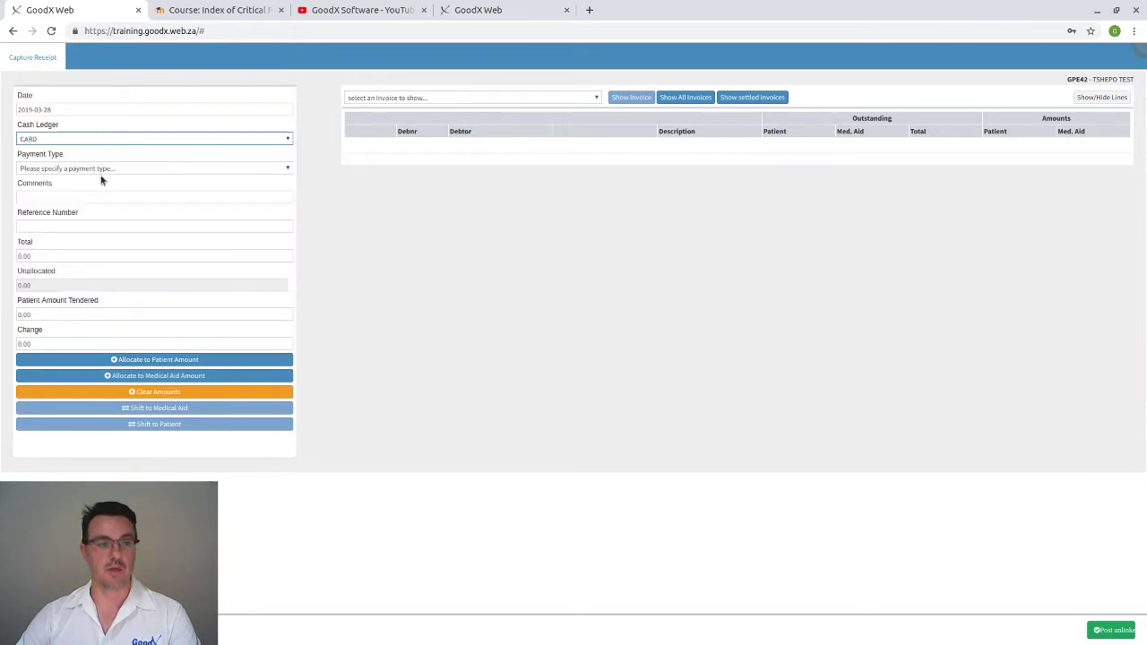
{"action": "left_click", "coordinate": [99, 170]}
{"action": "left_click", "coordinate": [79, 259]}
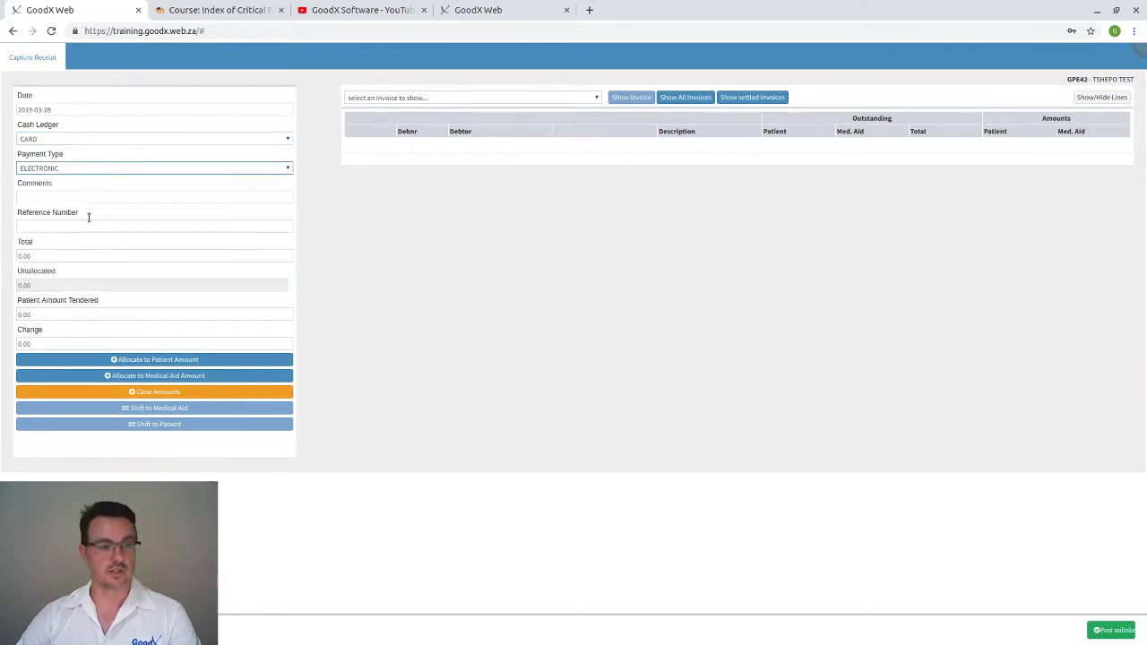
{"action": "left_click", "coordinate": [82, 139]}
{"action": "left_click", "coordinate": [69, 210]}
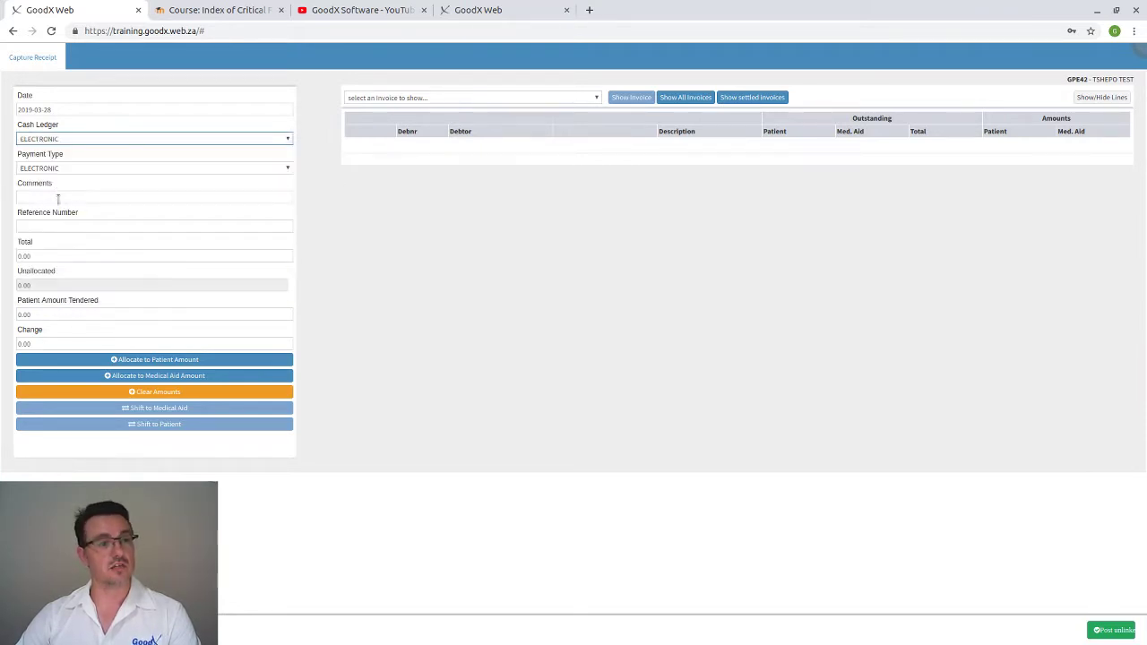
{"action": "left_click", "coordinate": [58, 198]}
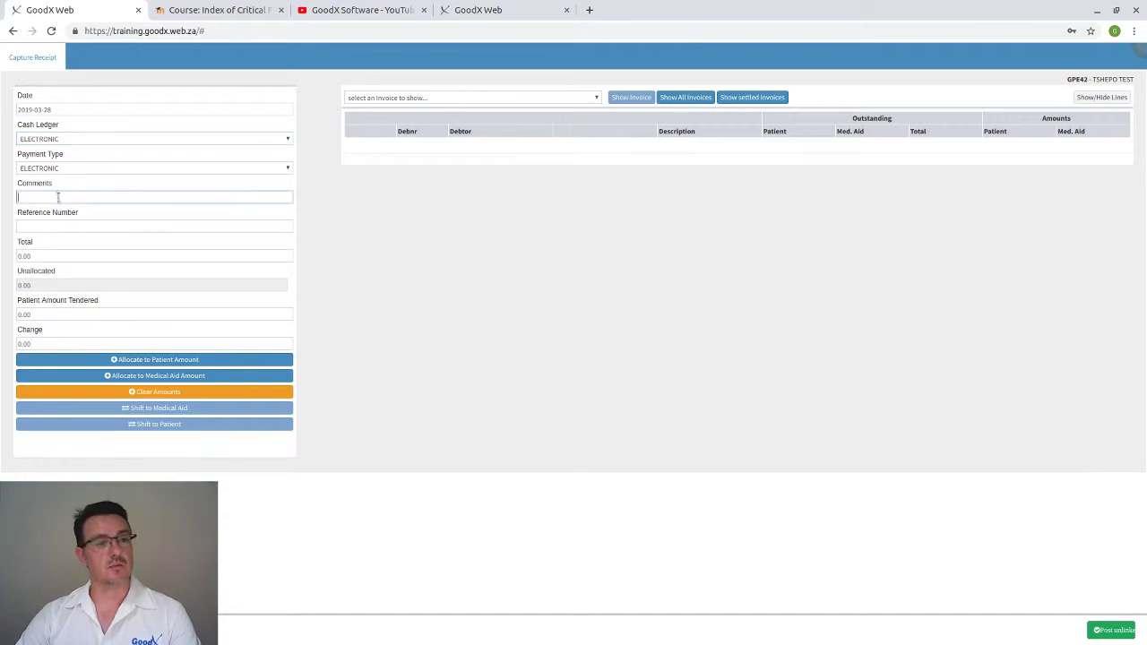
Show all of the debtor's invoices on the receipt and set the receipt total to 140.01
{"action": "left_click", "coordinate": [676, 102]}
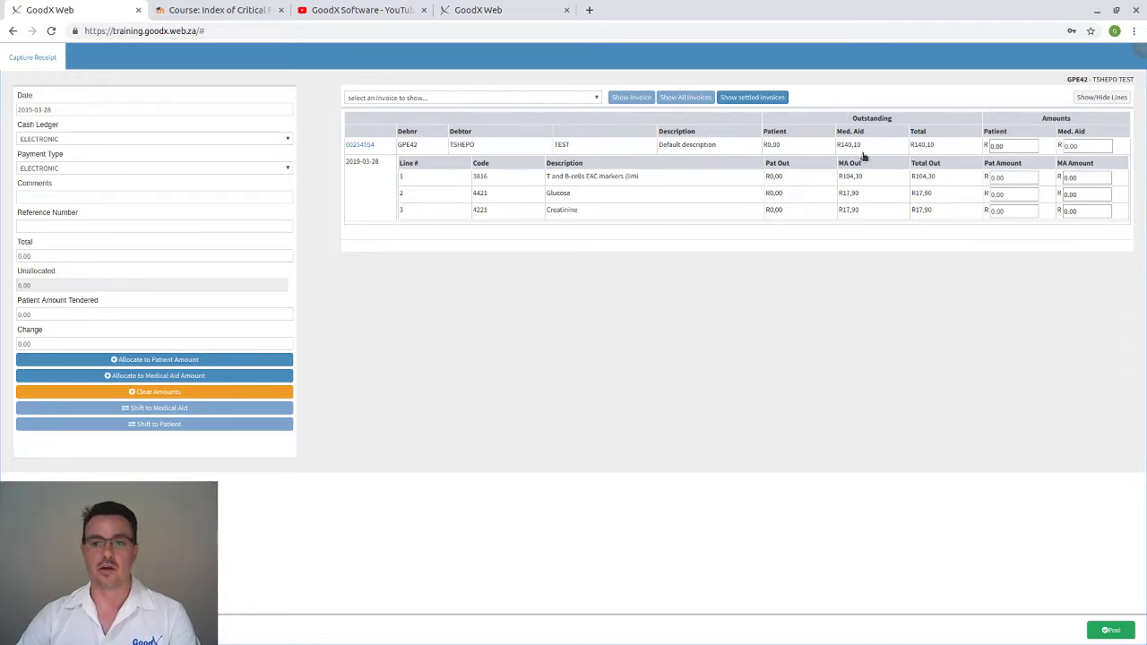
{"action": "left_click_drag", "start_coordinate": [57, 256], "coordinate": [5, 260]}
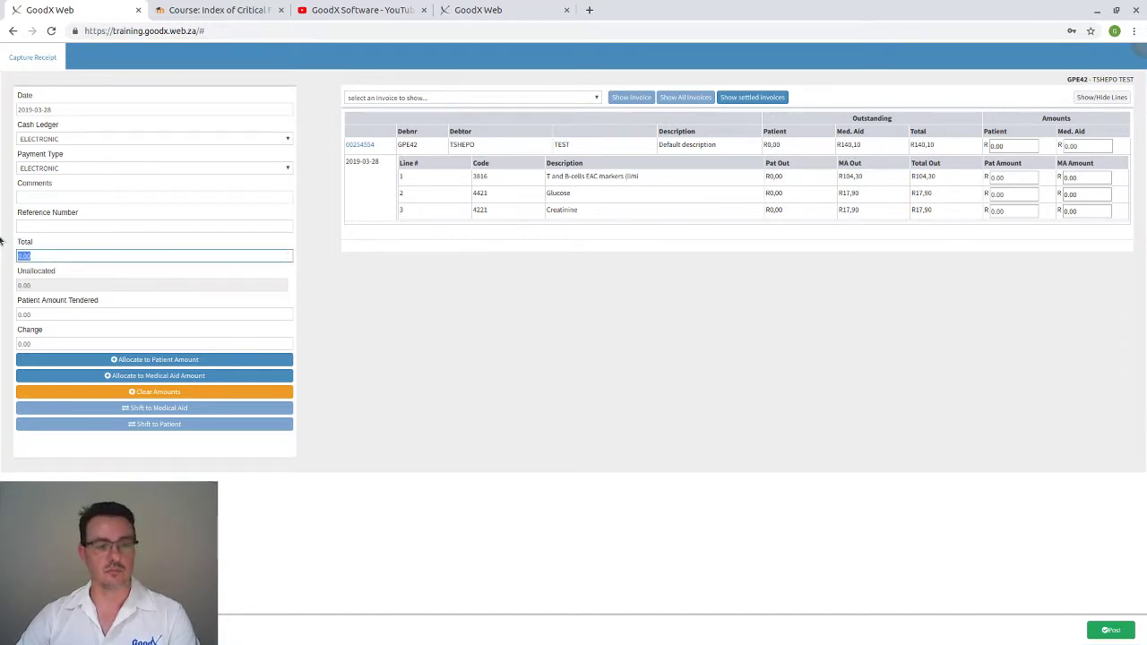
{"action": "type", "text": "140.01"}
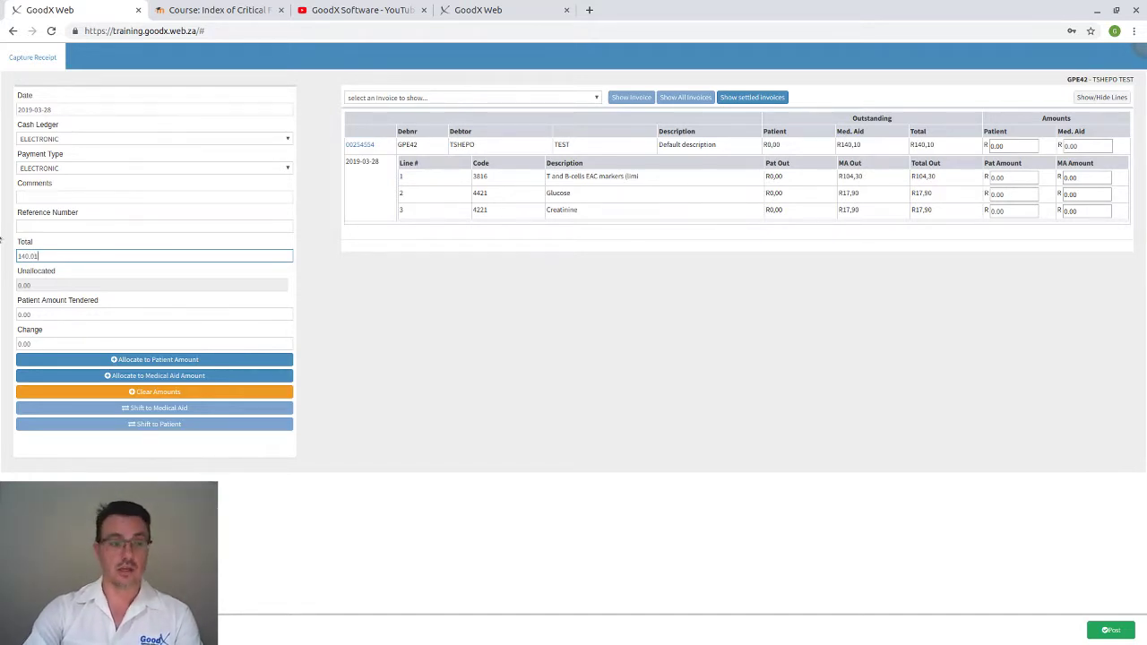
Allocate the receipt total to the medical aid amount and post the receipt
{"action": "left_click", "coordinate": [137, 384]}
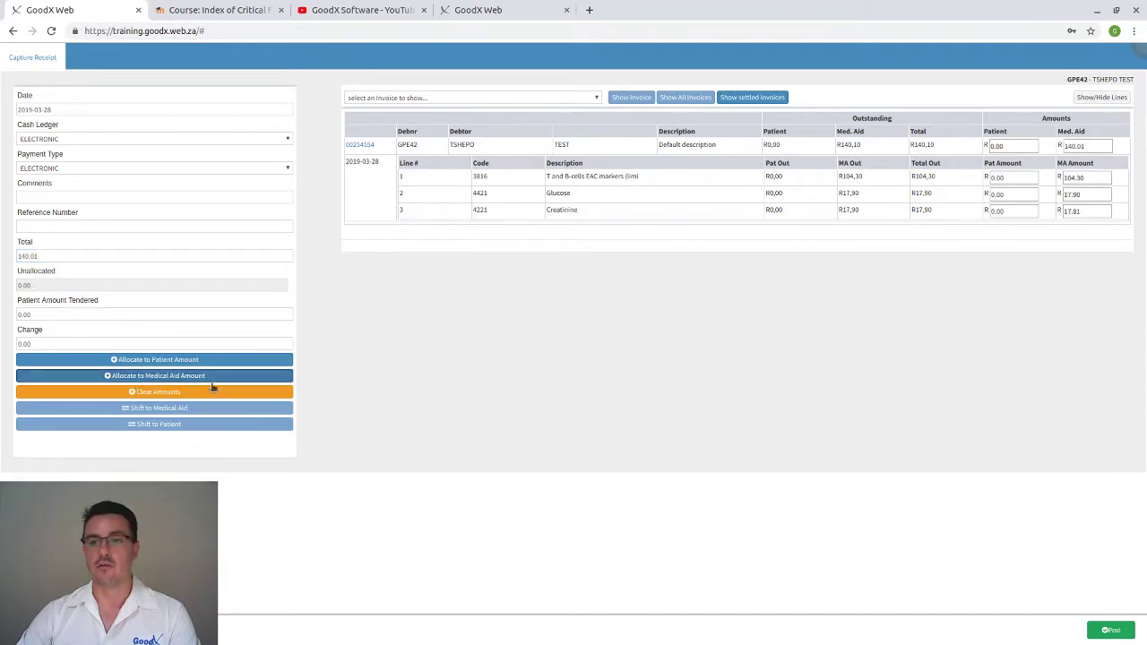
{"action": "left_click", "coordinate": [1113, 631]}
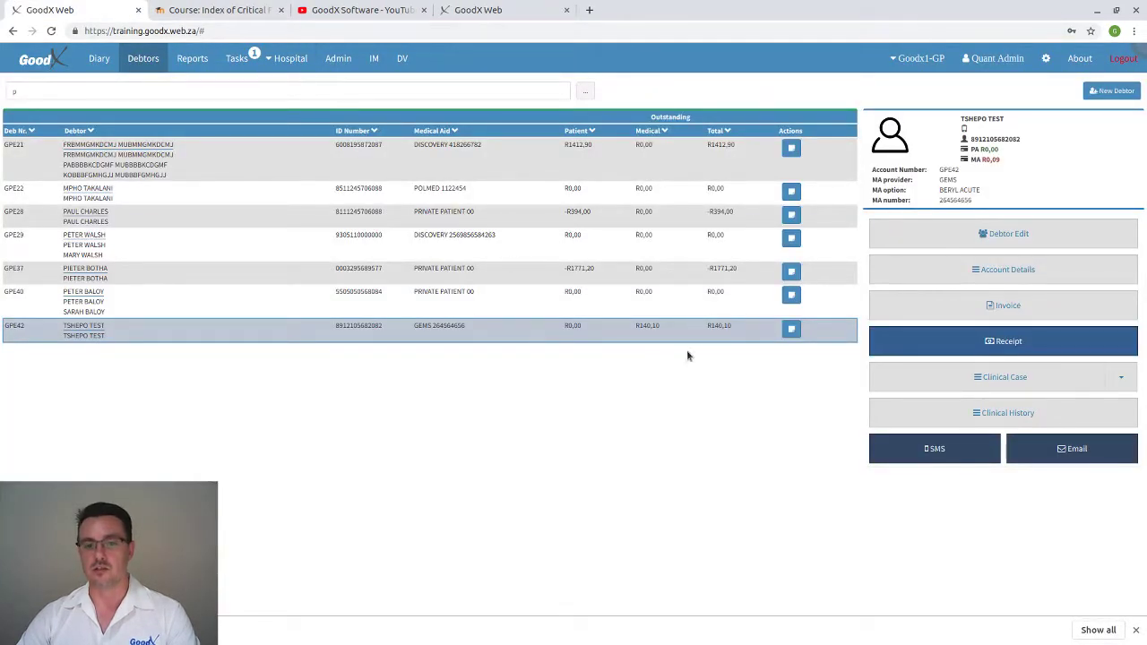
Open the GEMS debtor's account details and examine the 2019-03-28 invoice's cashflow and outstanding amounts
{"action": "left_click", "coordinate": [1001, 271]}
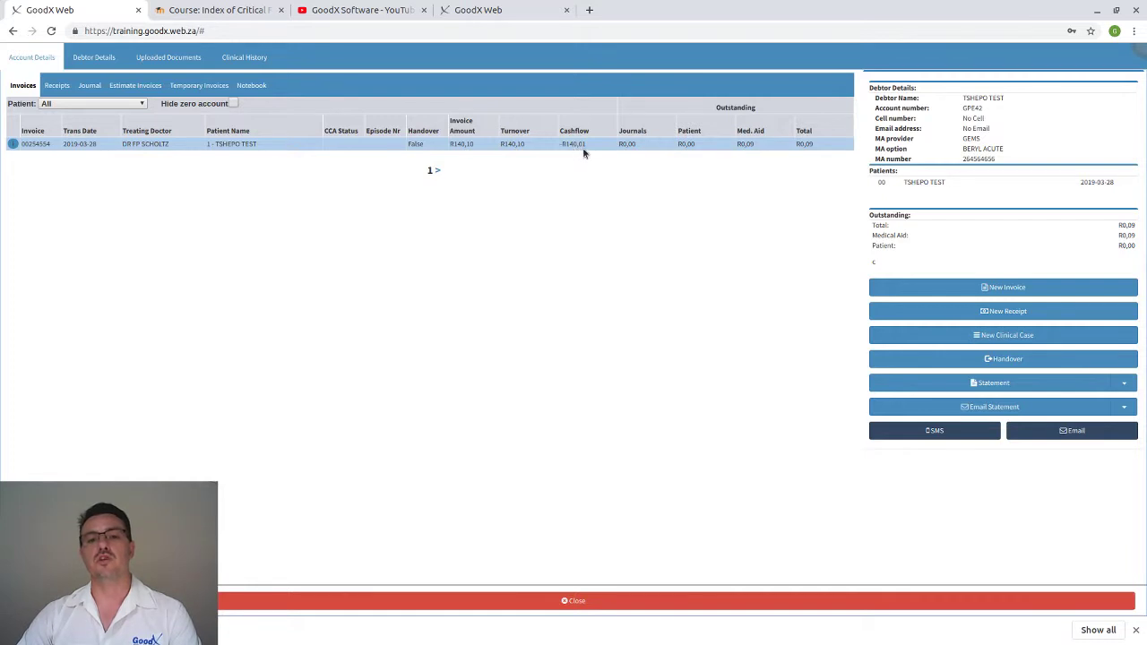
{"action": "left_click", "coordinate": [521, 146]}
{"action": "left_click", "coordinate": [522, 145]}
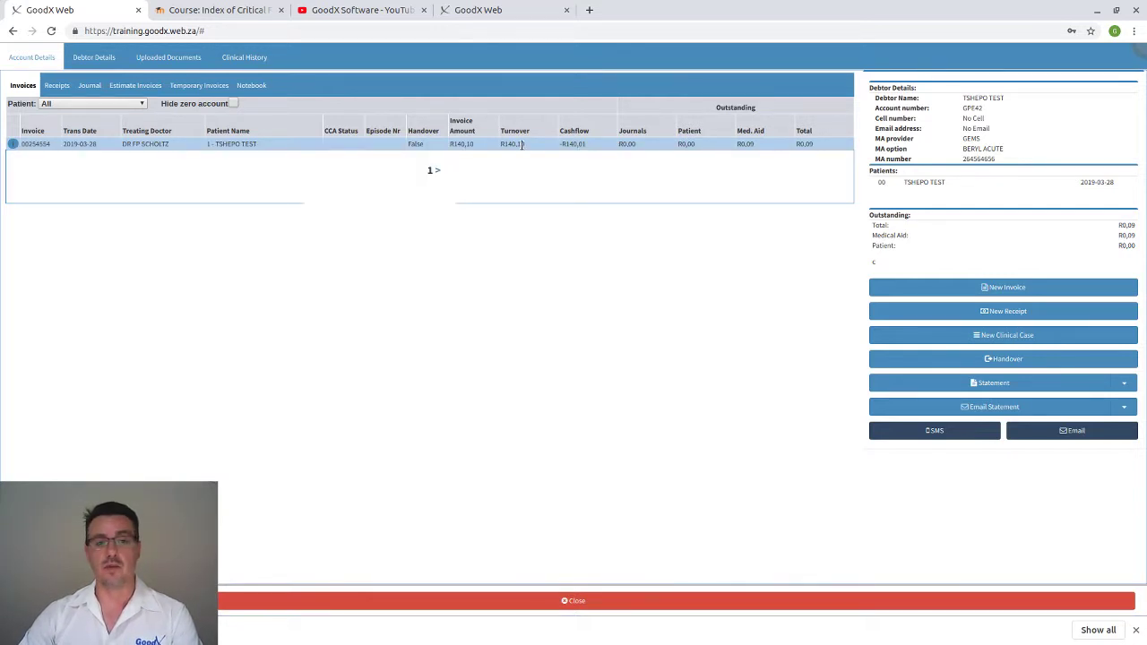
Reverse the 140,01 electronic receipt among the account's receipts, giving "wrong amount" as the reason
{"action": "left_click", "coordinate": [56, 86]}
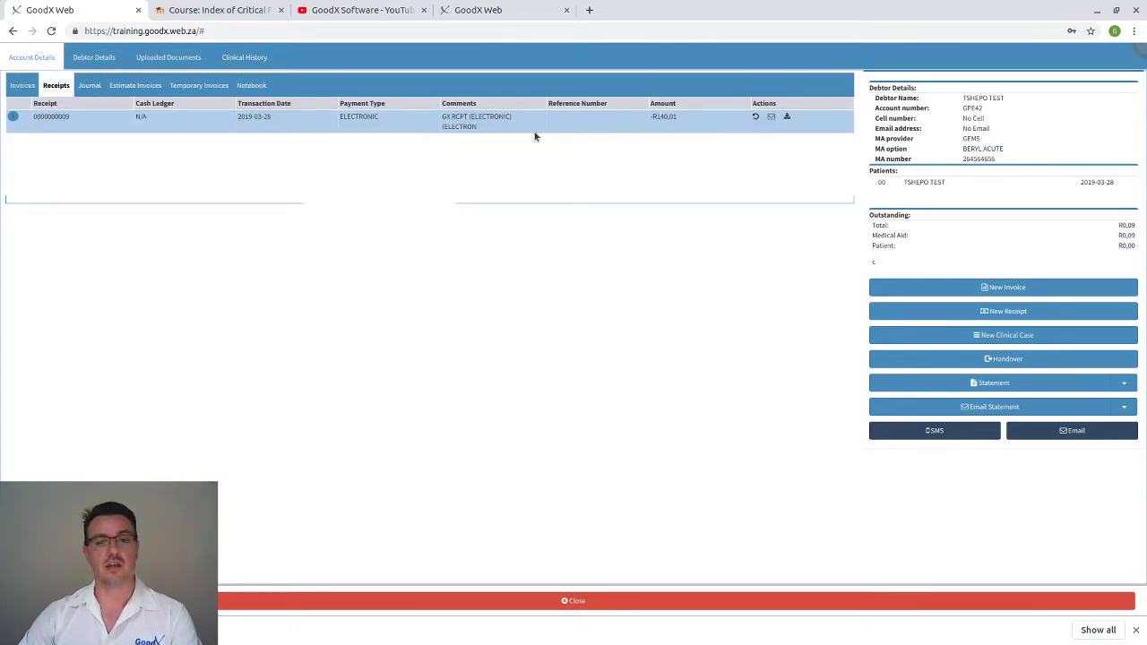
{"action": "left_click", "coordinate": [756, 119]}
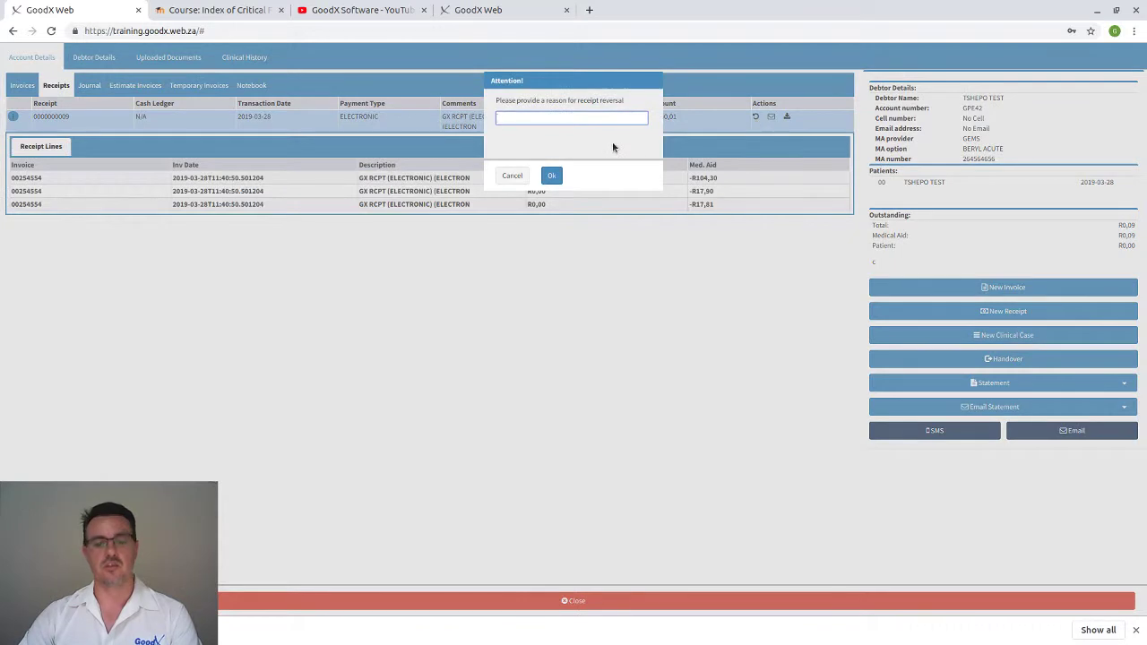
{"action": "type", "text": "wro"}
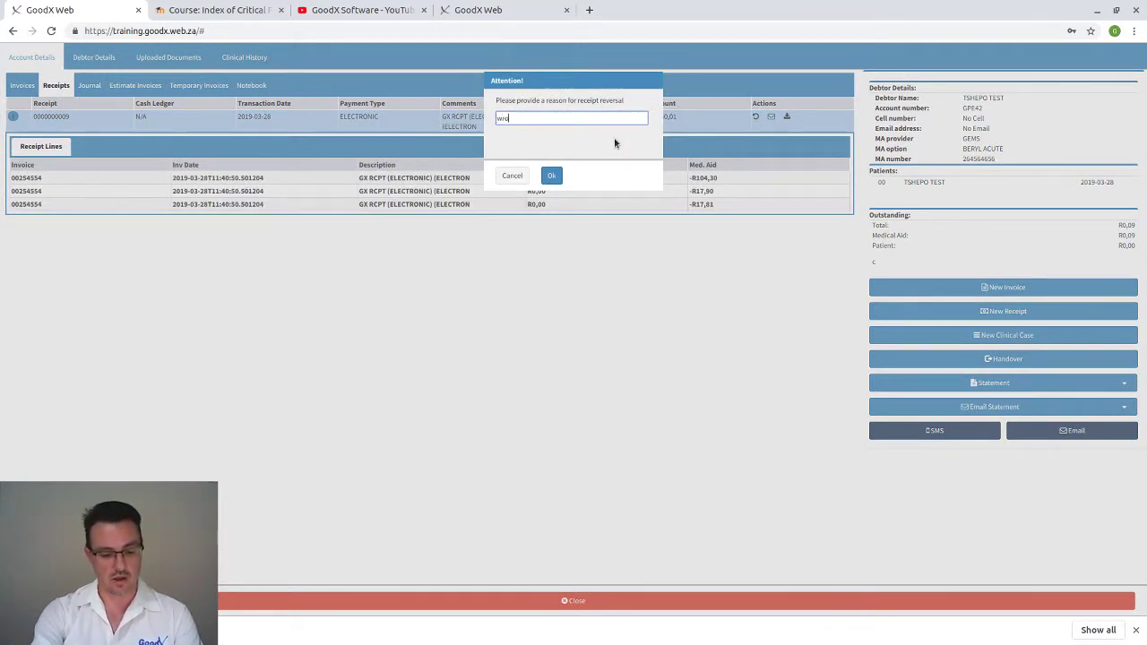
{"action": "type", "text": "ng amoun"}
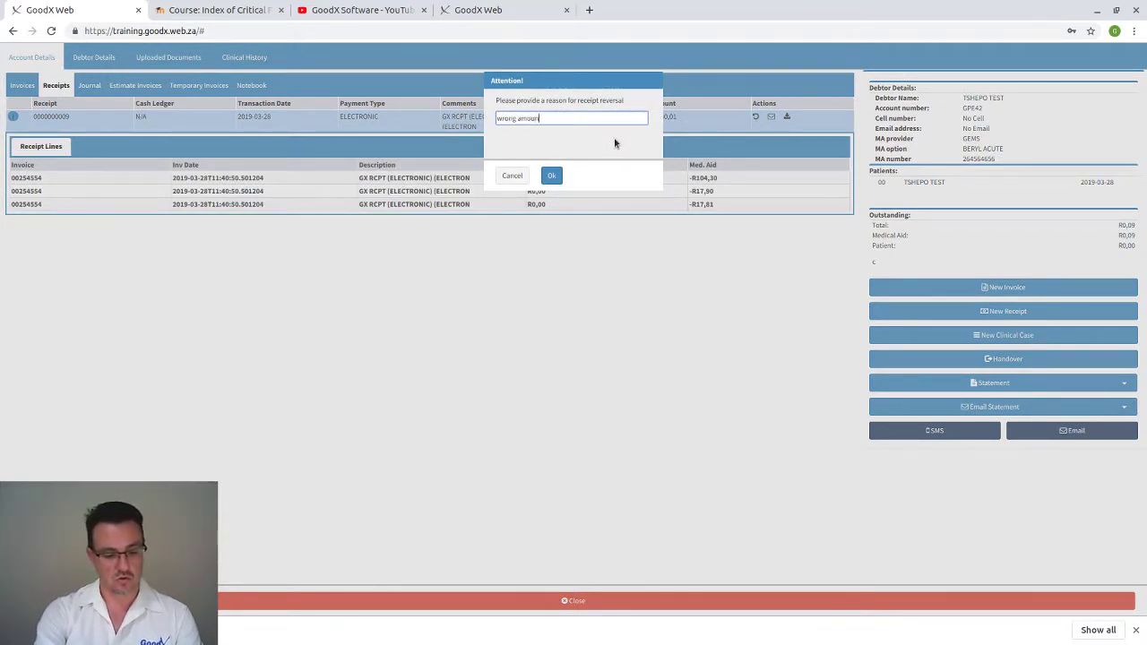
{"action": "type", "text": "t"}
{"action": "left_click", "coordinate": [551, 176]}
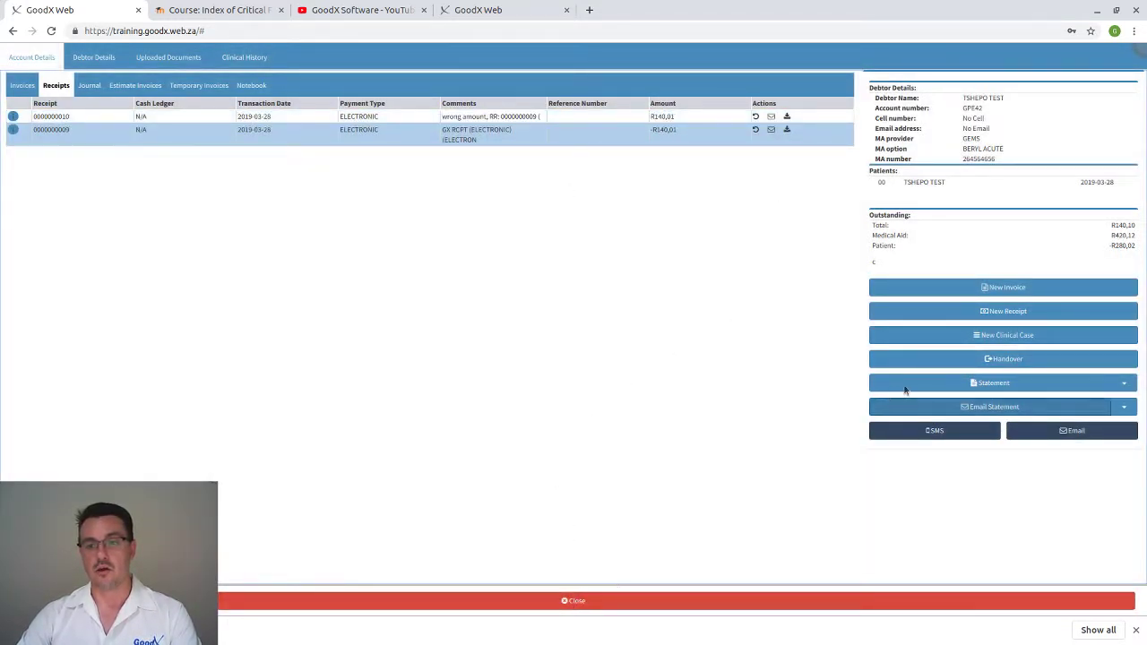
Start a new receipt for the same account with cash ledger and payment type both set to ELECTRONIC
{"action": "left_click", "coordinate": [941, 311]}
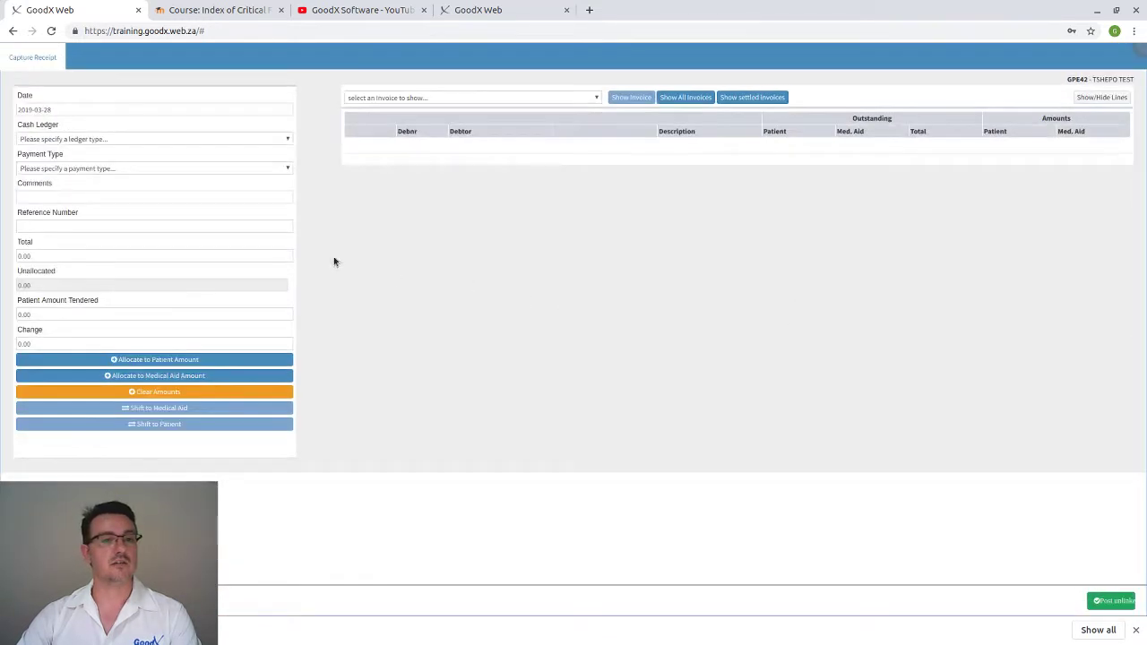
{"action": "left_click", "coordinate": [112, 144]}
{"action": "left_click", "coordinate": [85, 192]}
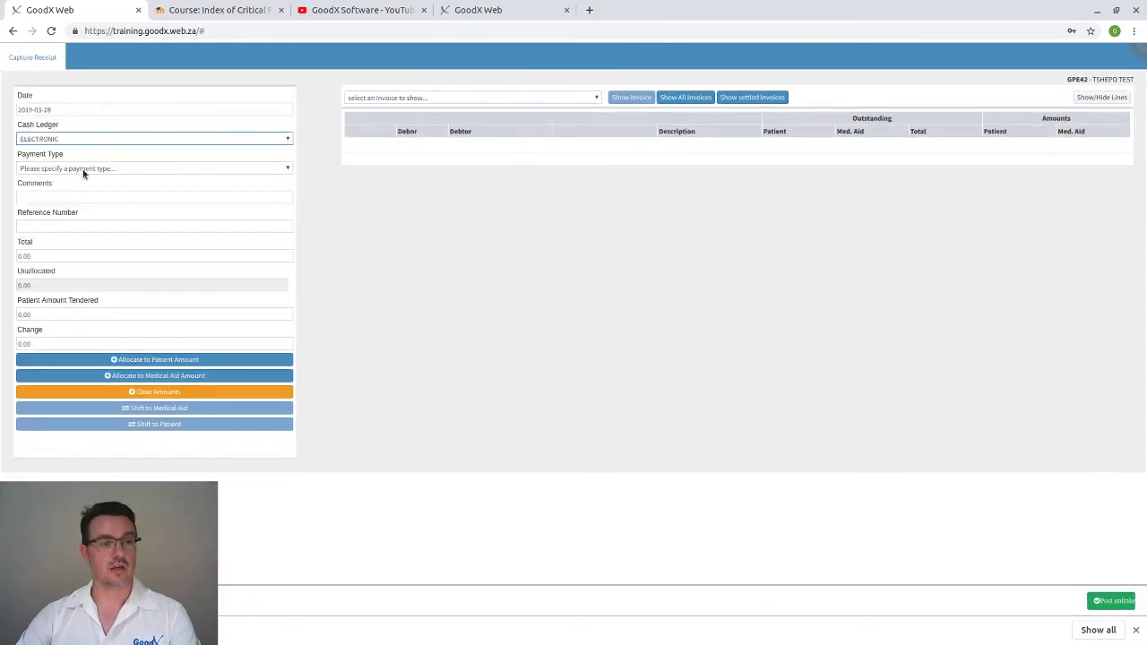
{"action": "left_click", "coordinate": [85, 170]}
{"action": "left_click", "coordinate": [58, 261]}
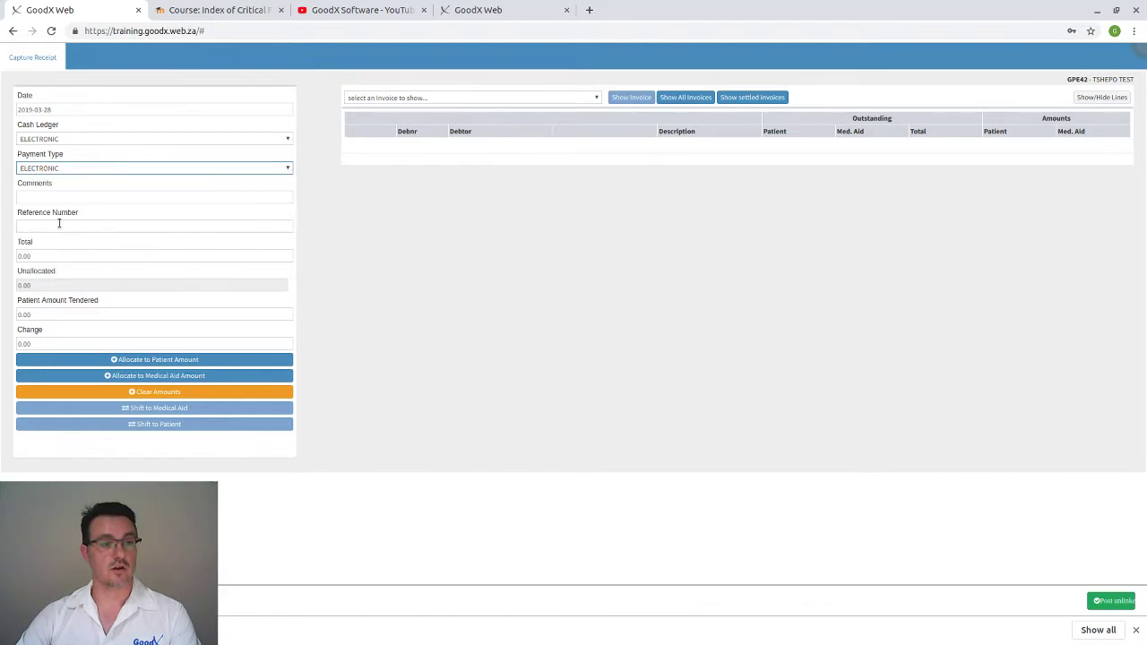
Show all of the debtor's invoices on the new receipt and set the receipt total to 420.12
{"action": "left_click", "coordinate": [46, 257]}
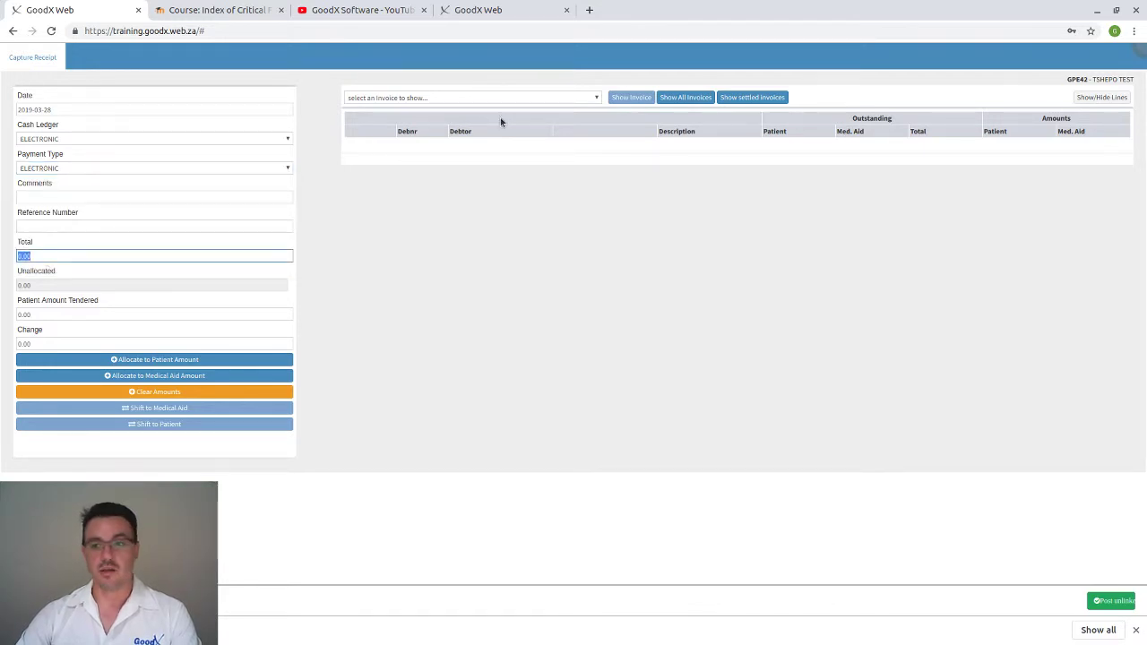
{"action": "left_click", "coordinate": [687, 97]}
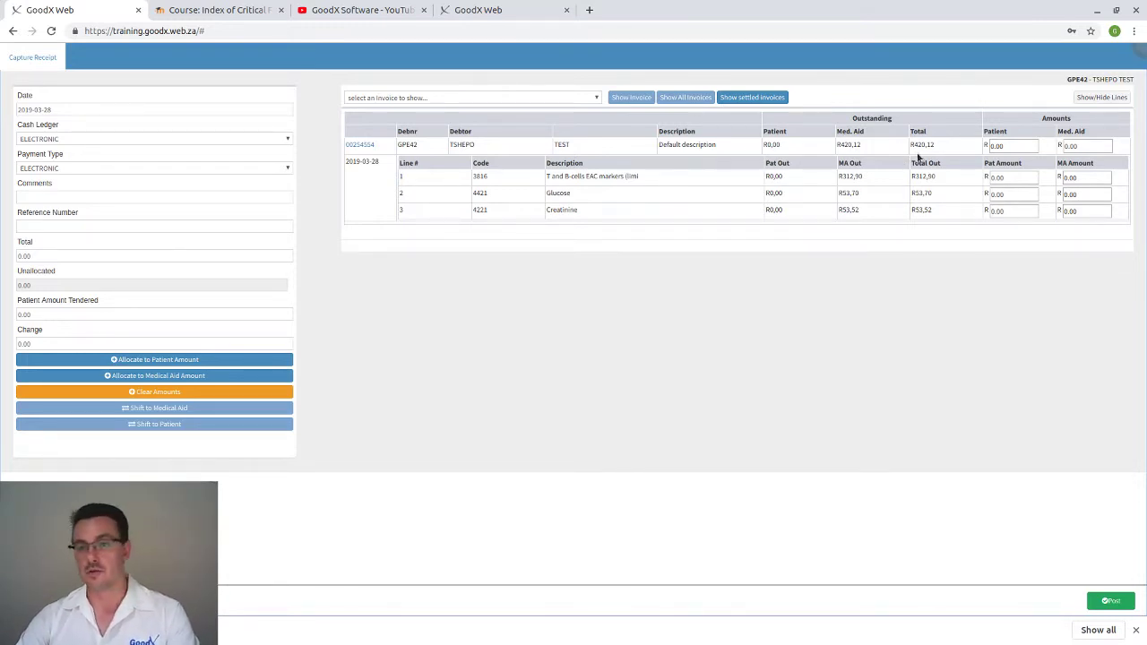
{"action": "left_click", "coordinate": [60, 257]}
{"action": "type", "text": "420.12"}
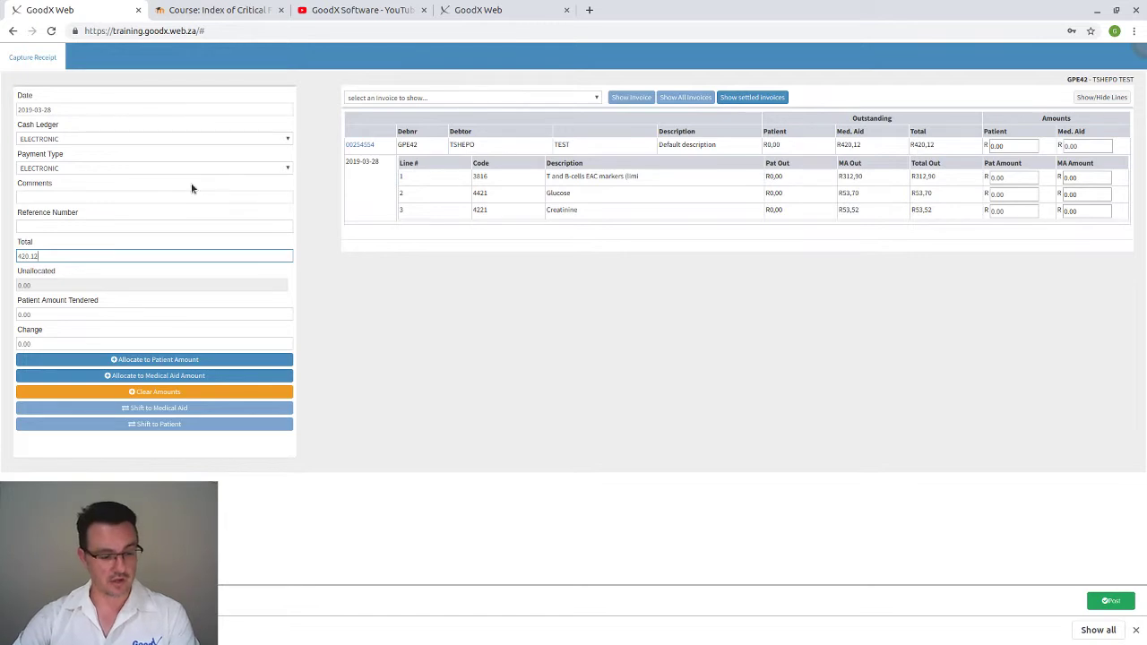
{"action": "key", "text": "Tab"}
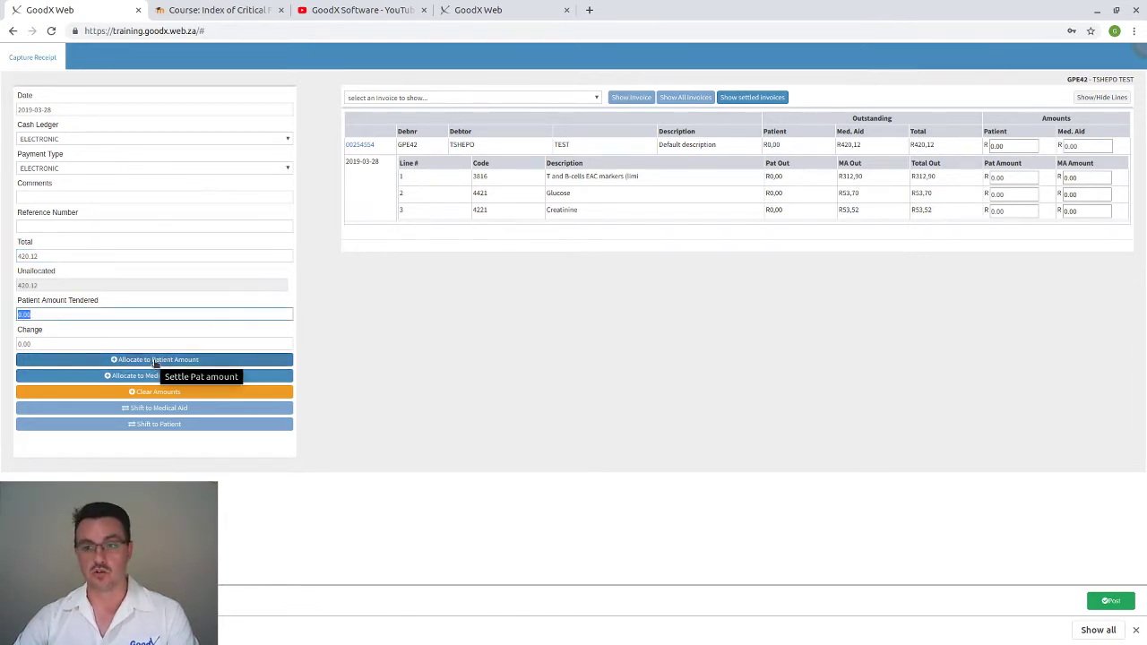
Allocate the full total to the medical aid amount, post the receipt and close the generated receipt document
{"action": "left_click", "coordinate": [155, 375]}
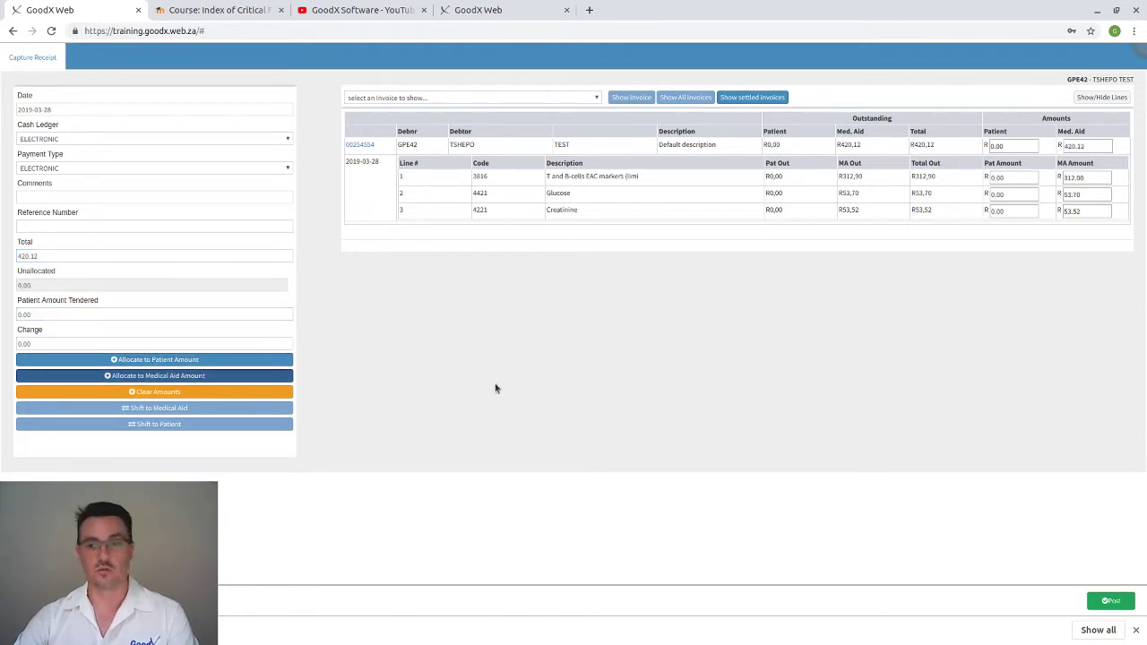
{"action": "left_click", "coordinate": [1111, 600]}
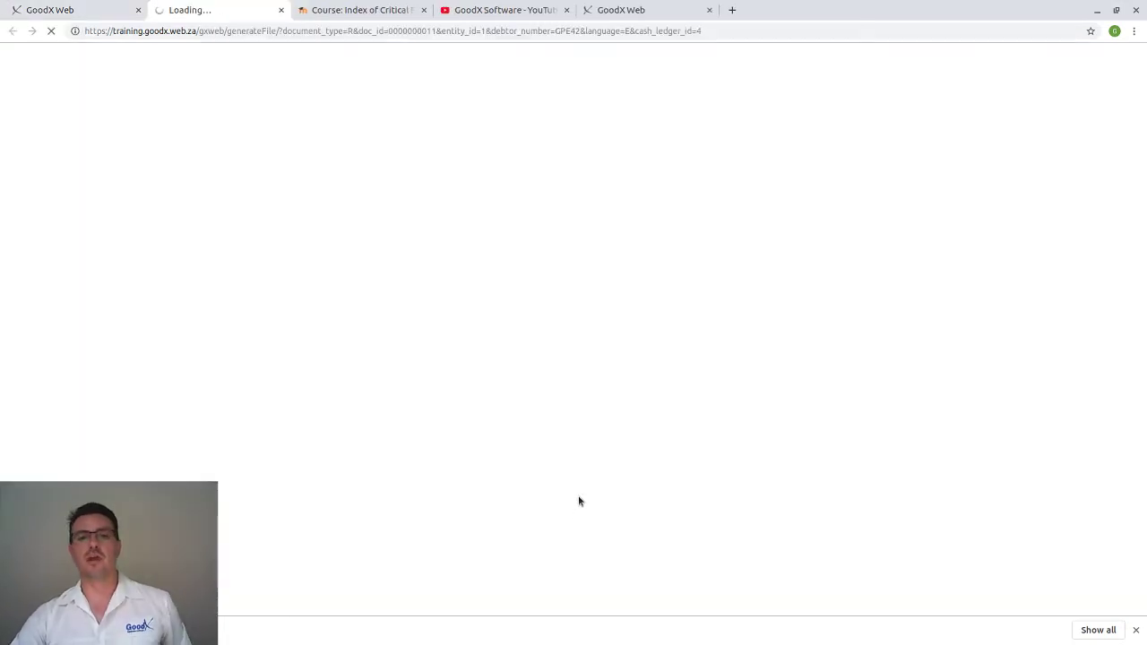
{"action": "left_click", "coordinate": [279, 11]}
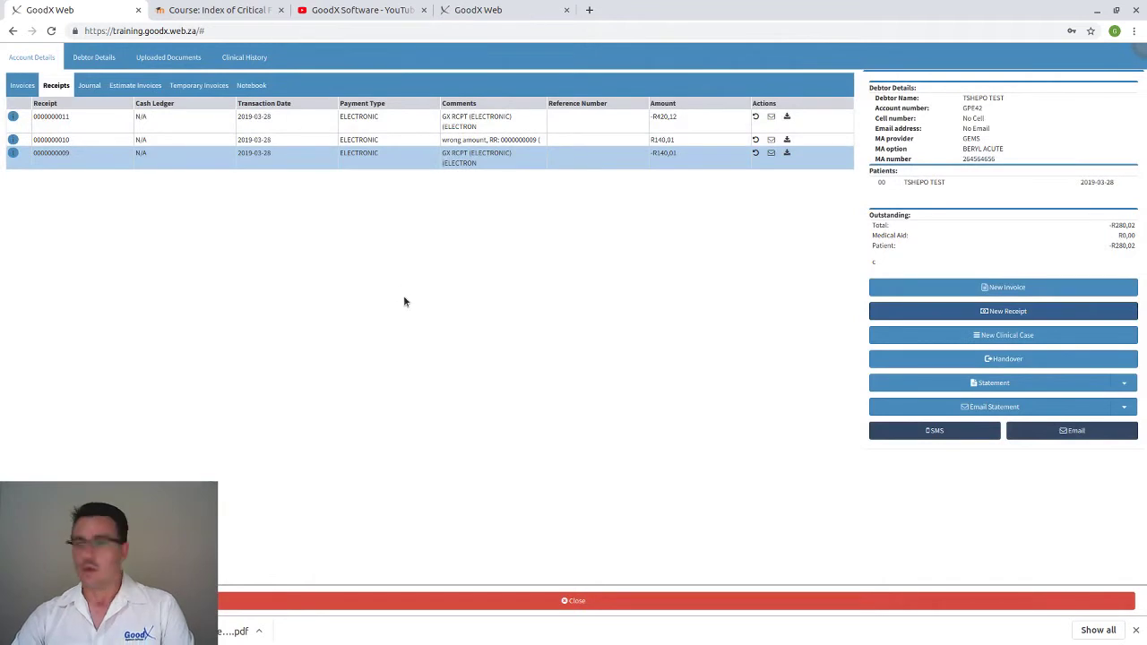